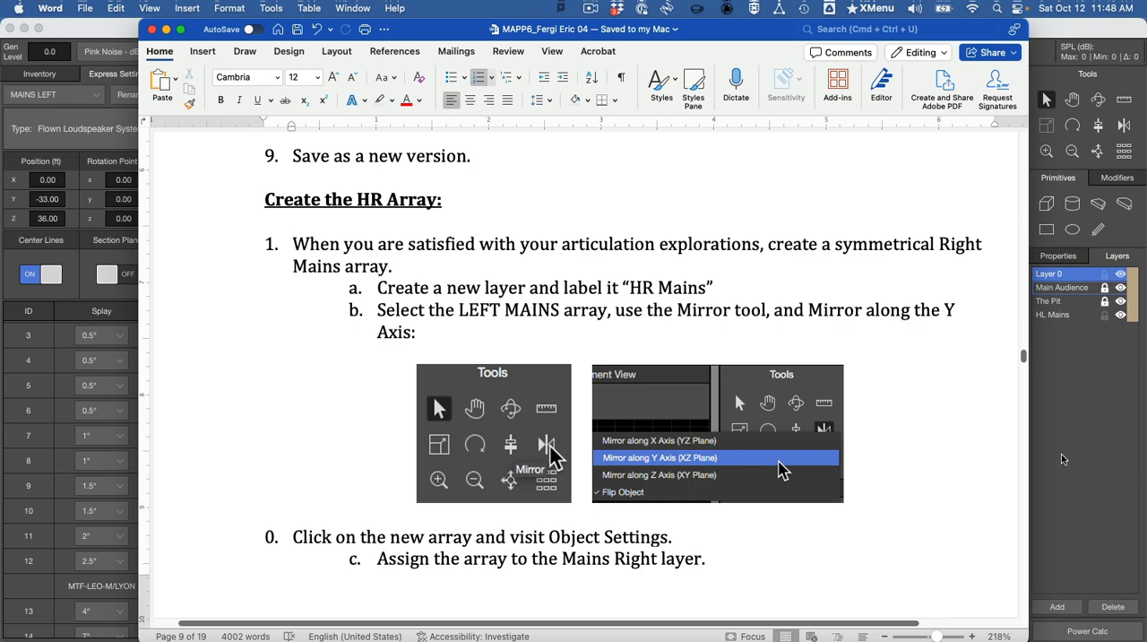
# - Switch to MAPP 3D and mirror the MAINS LEFT array along the Y axis (XZ plane)
pyautogui.click(1063, 457)
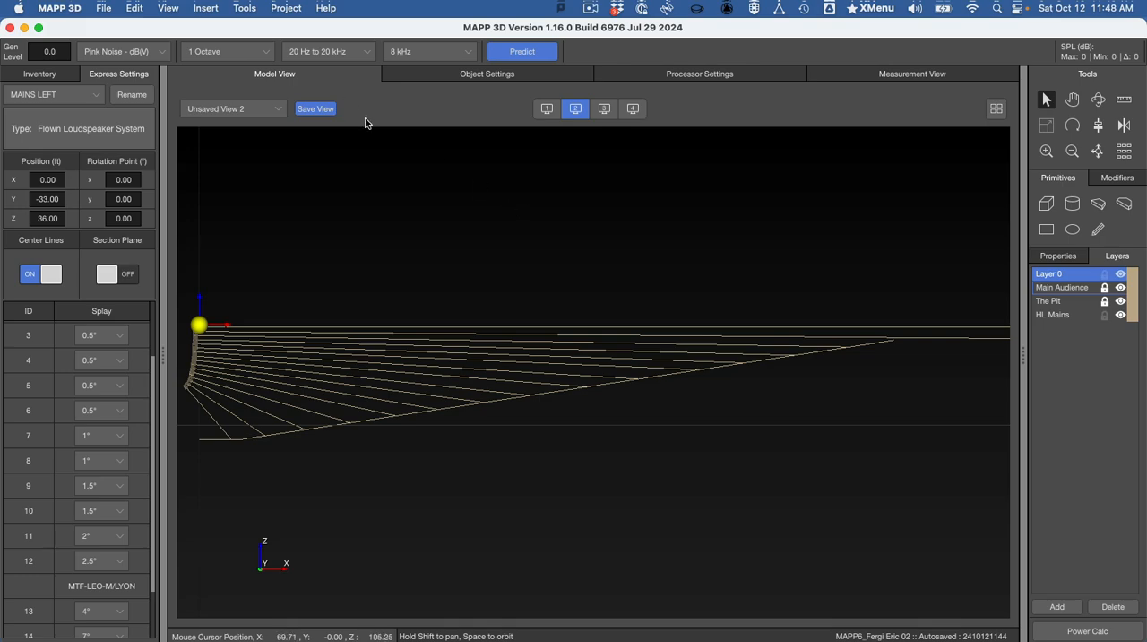
pyautogui.click(547, 108)
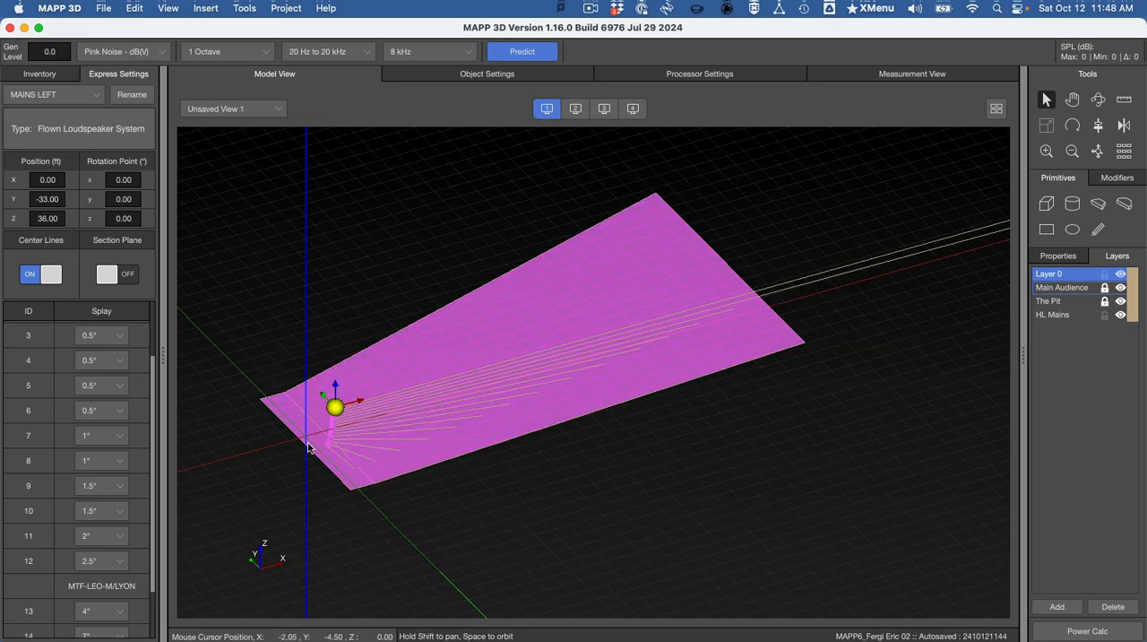
pyautogui.click(43, 77)
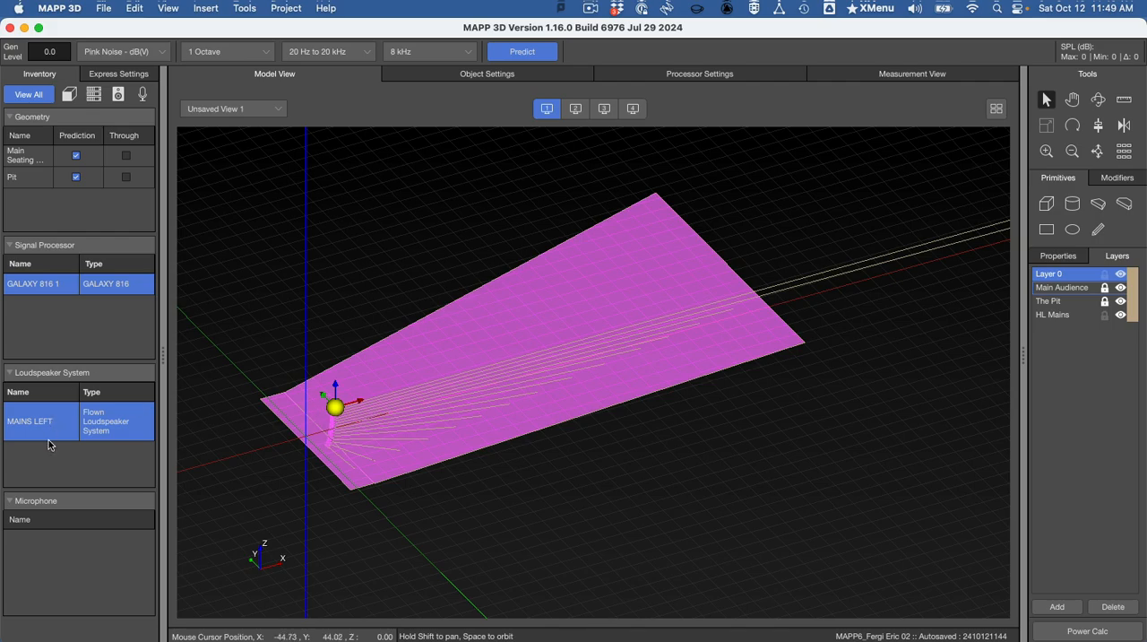
pyautogui.click(1125, 126)
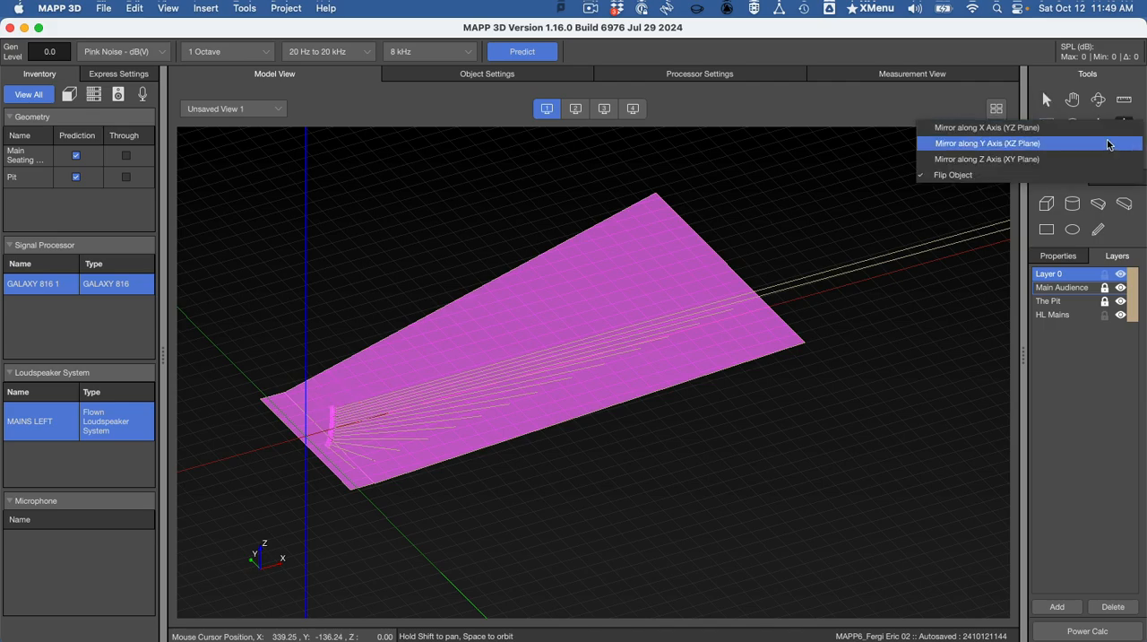
pyautogui.click(1108, 144)
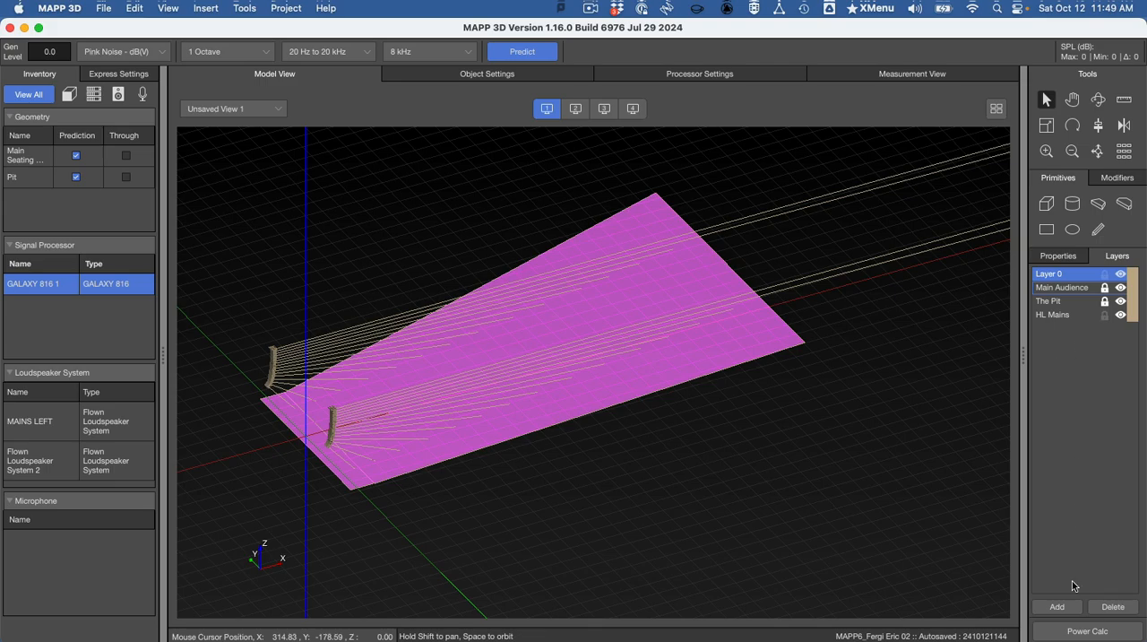
# - Add a new layer and name it HR Mains
pyautogui.click(1062, 606)
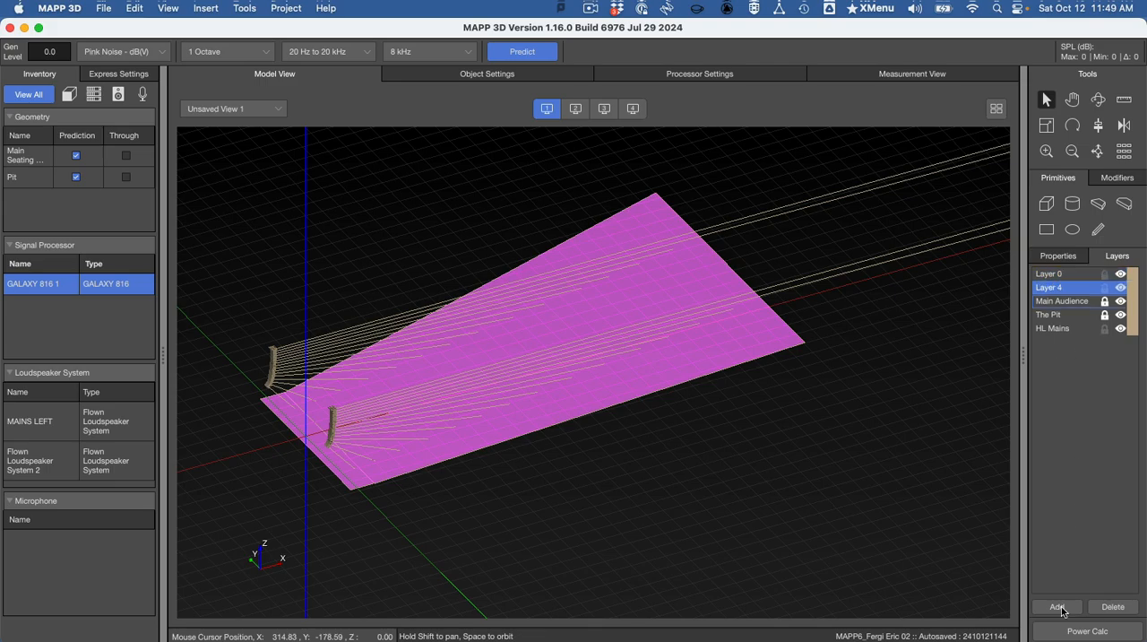
pyautogui.doubleClick(1061, 288)
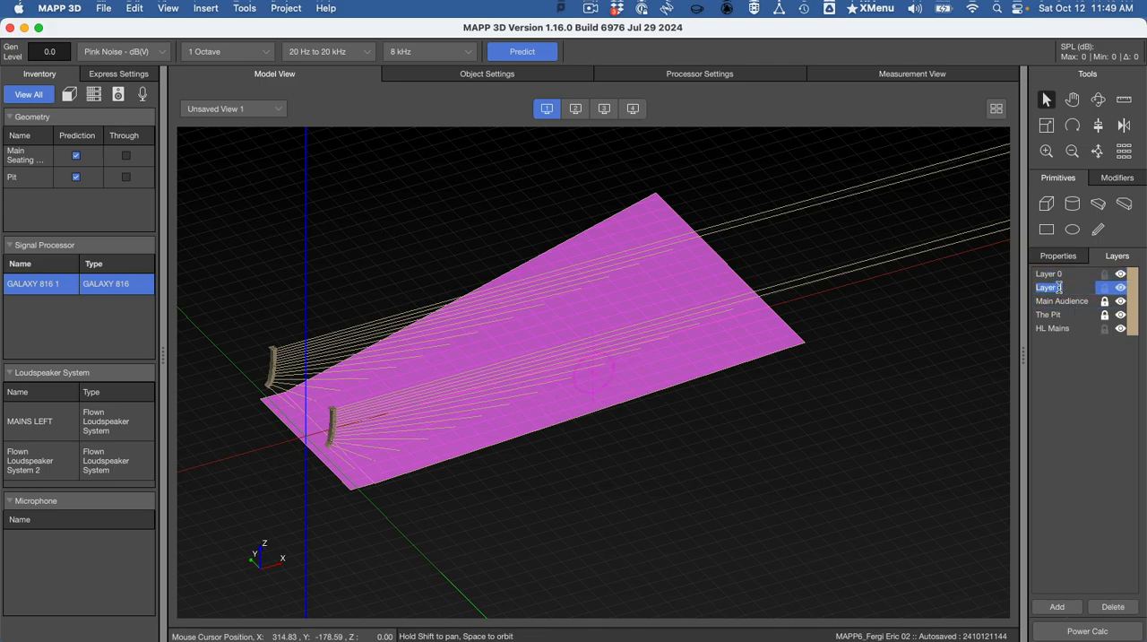
pyautogui.write('HR Mains')
pyautogui.press('Return')
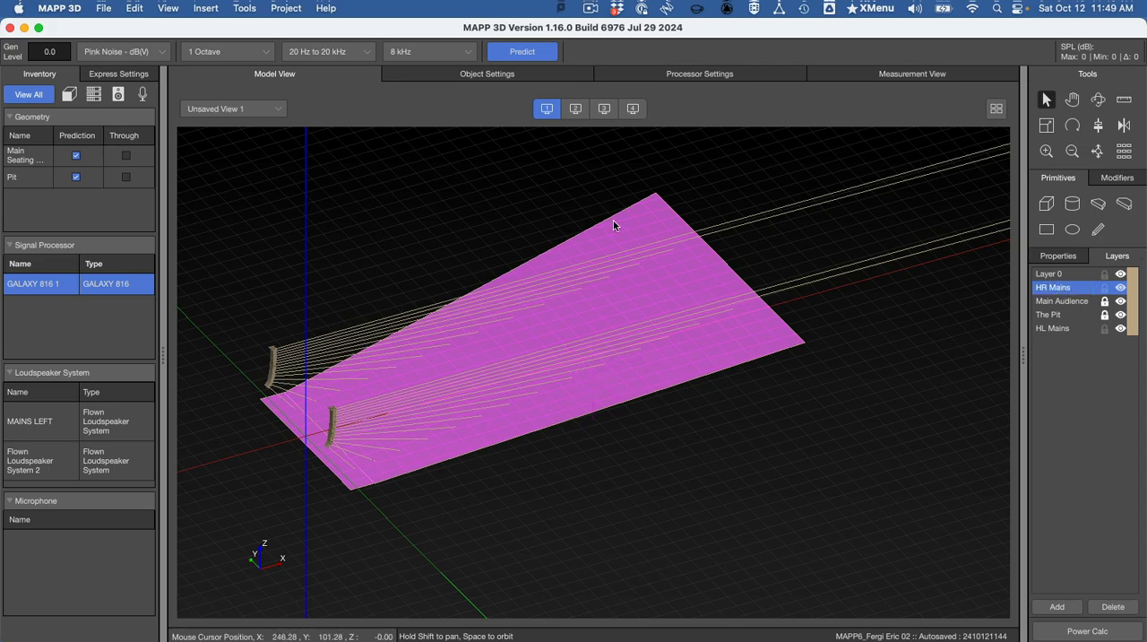
# - Assign the mirrored loudspeaker system to the HR Mains layer in its object settings and review its loudspeaker elements
pyautogui.click(276, 357)
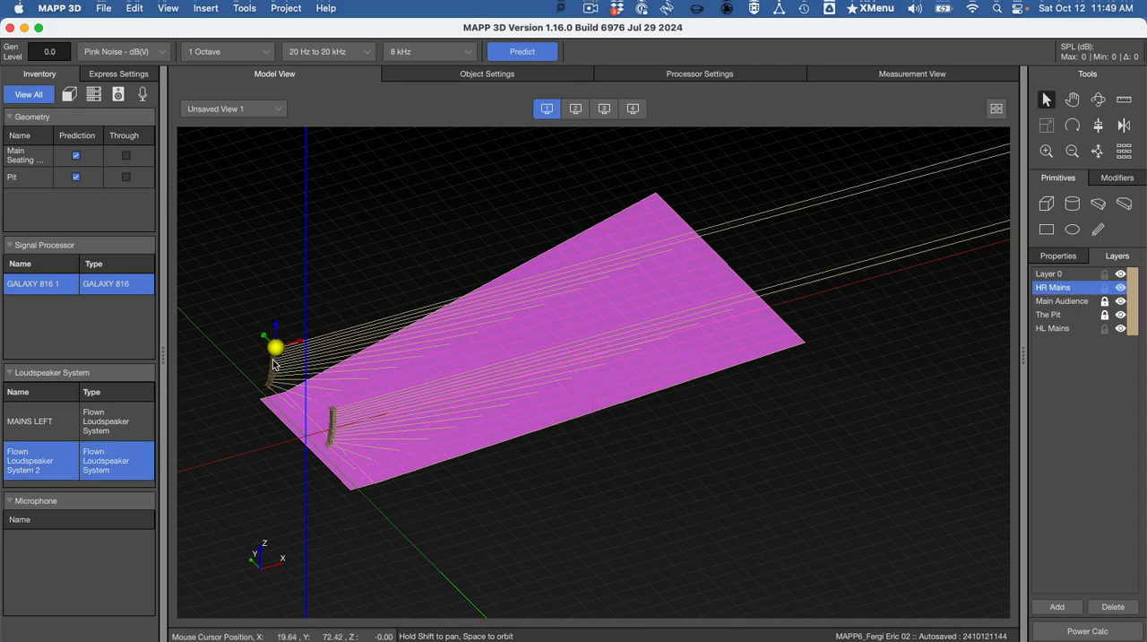
pyautogui.click(473, 74)
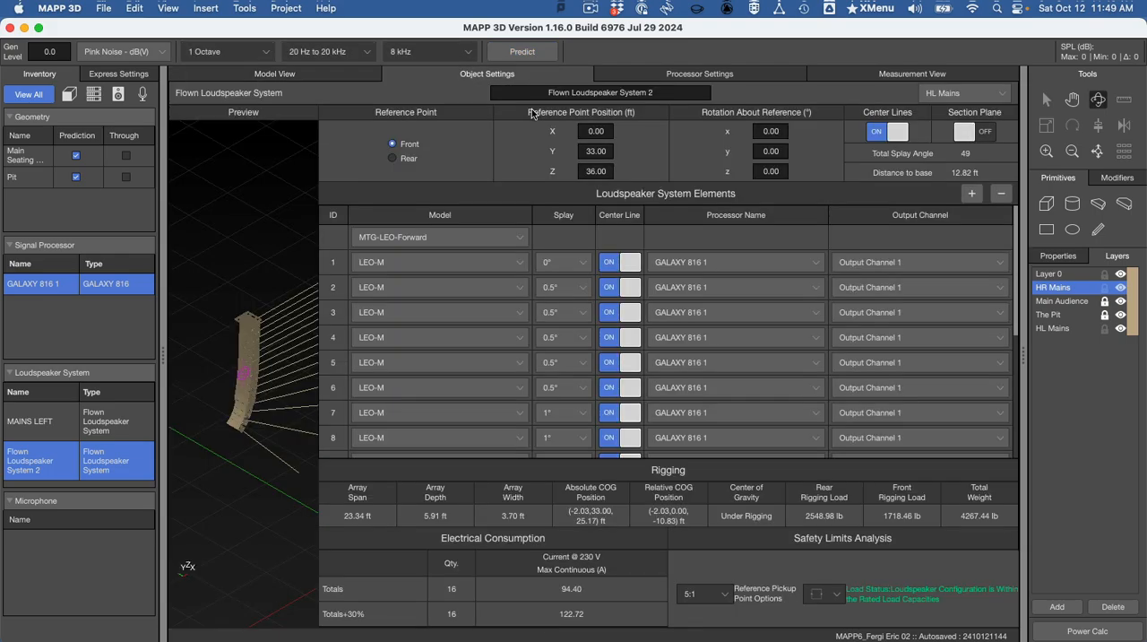
pyautogui.click(933, 95)
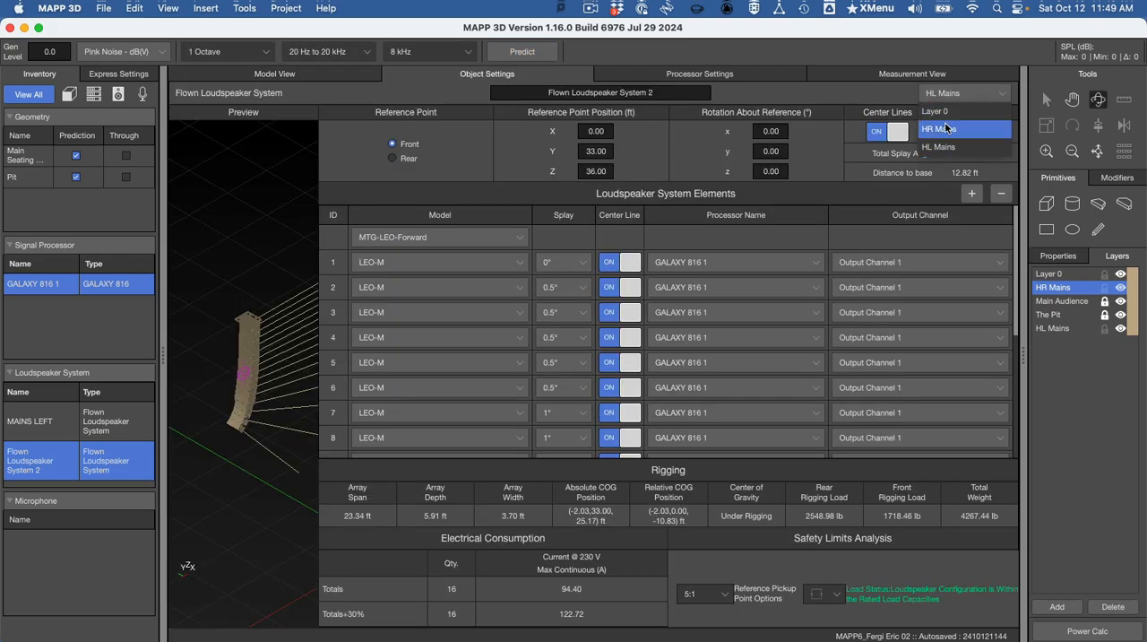
pyautogui.click(946, 129)
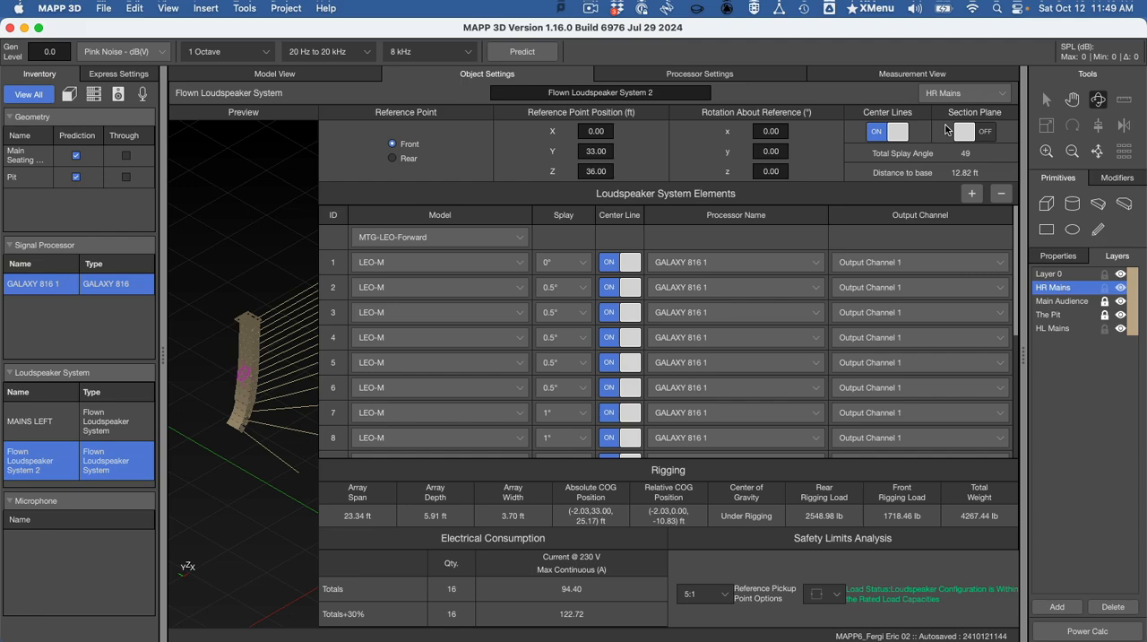
pyautogui.scroll(-5, 823, 282)
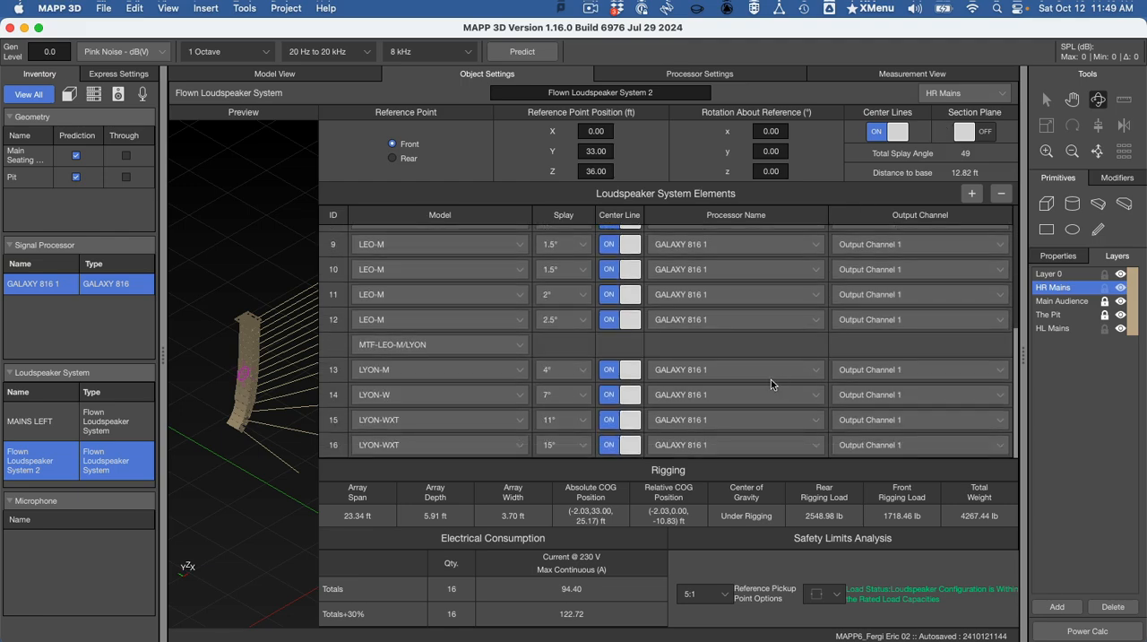
pyautogui.scroll(5, 551, 389)
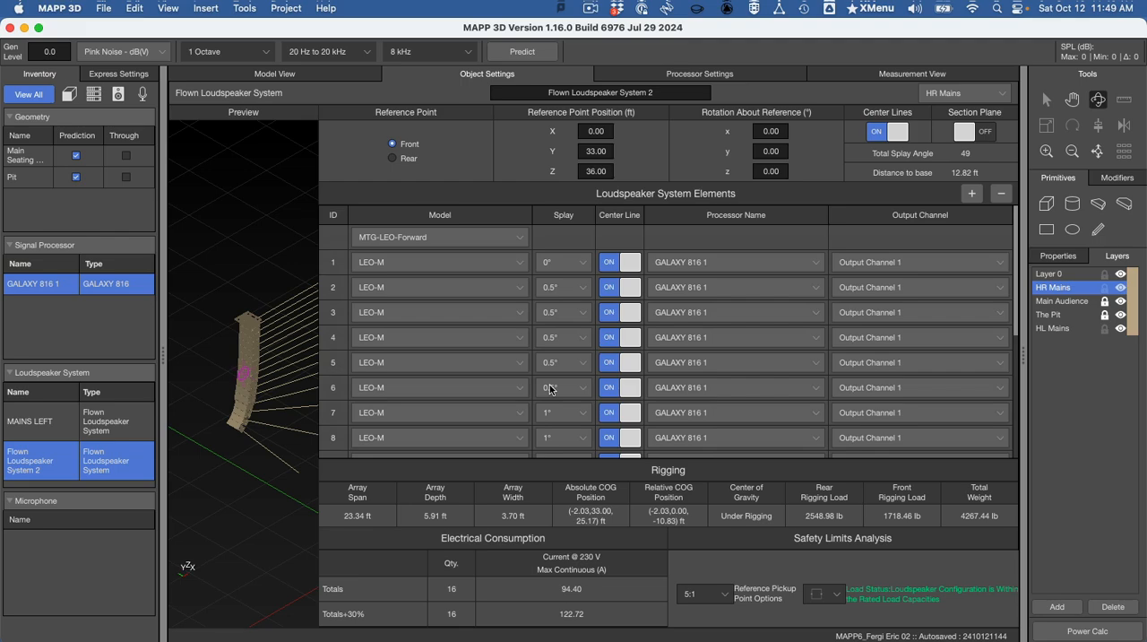
pyautogui.scroll(-5, 550, 389)
pyautogui.scroll(5, 550, 388)
pyautogui.scroll(-5, 551, 389)
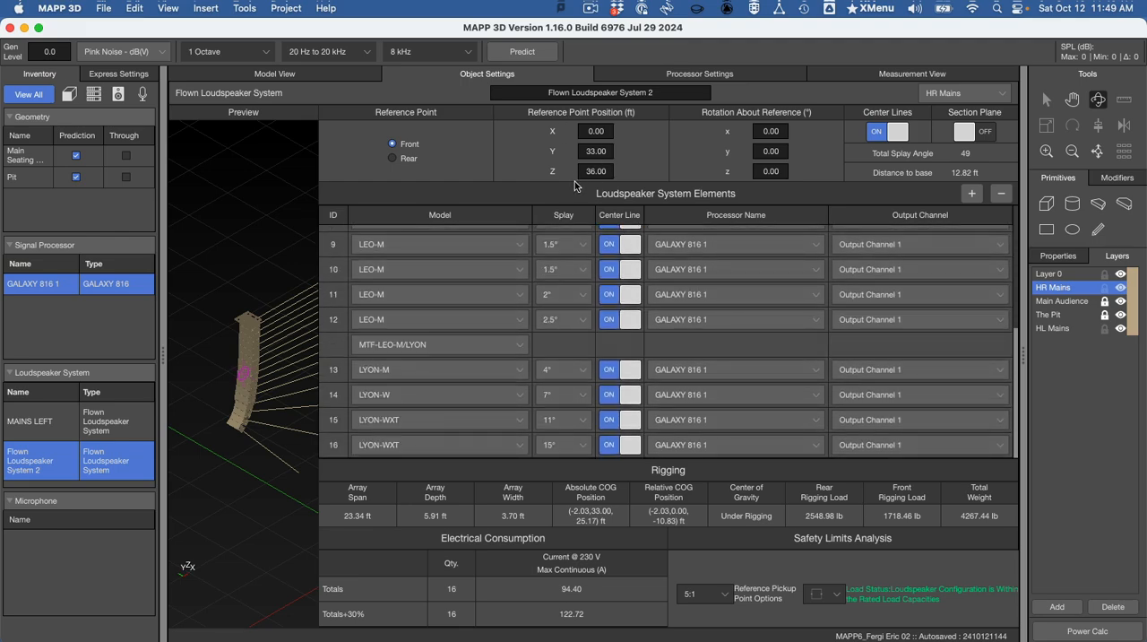
# - Save a copy of the project in the During Video MAPP file folder, with the file name's number set to 02
pyautogui.click(308, 76)
pyautogui.click(101, 7)
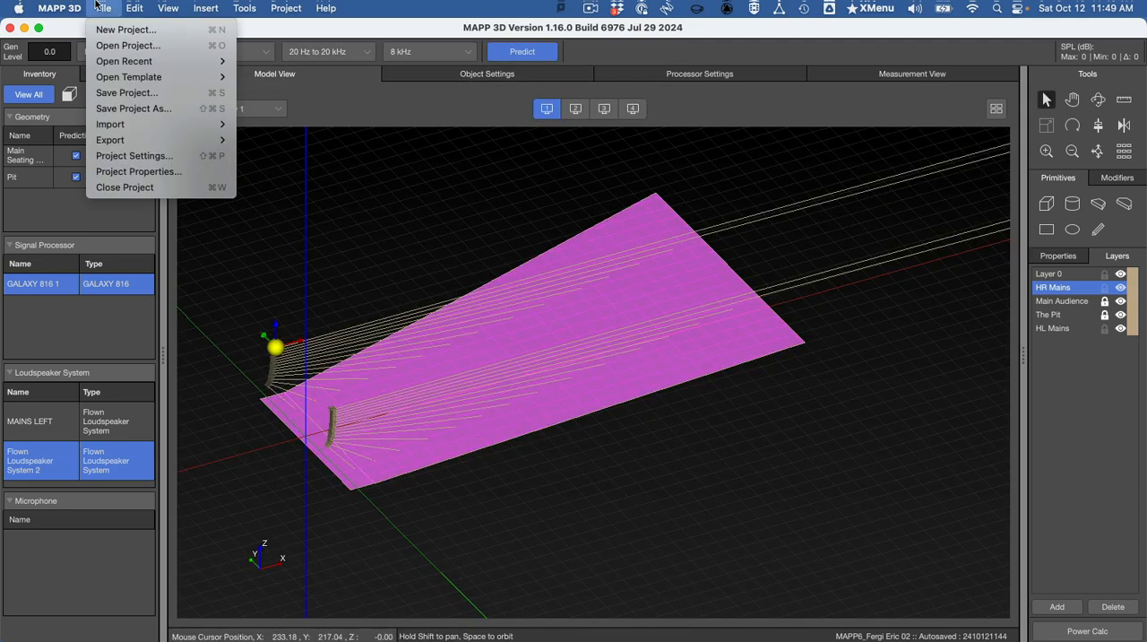
pyautogui.click(119, 111)
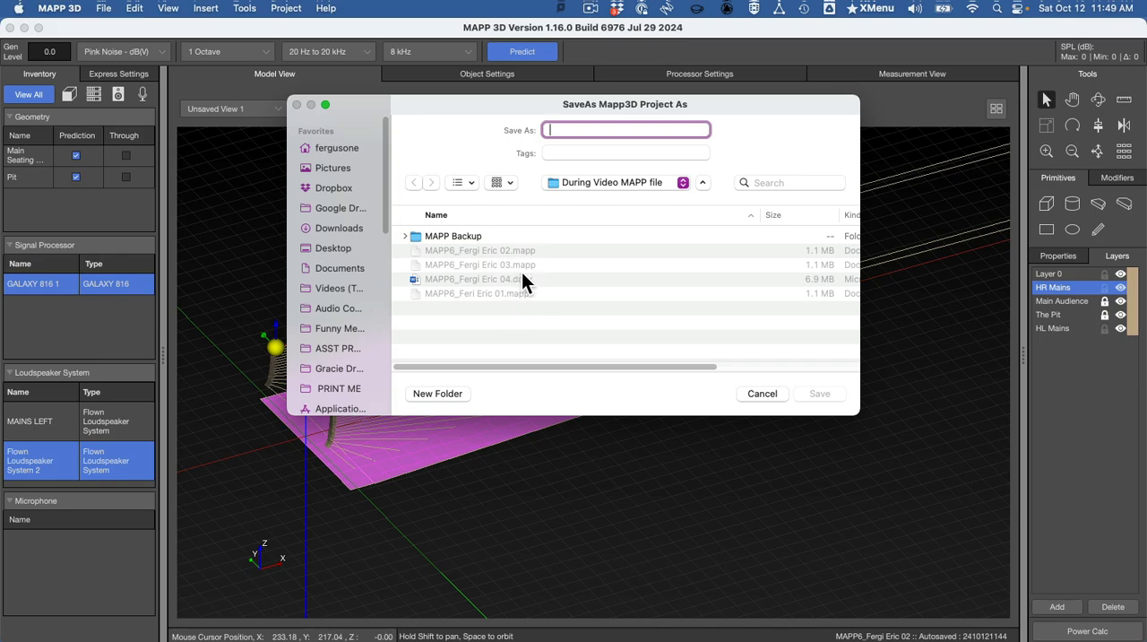
pyautogui.click(522, 278)
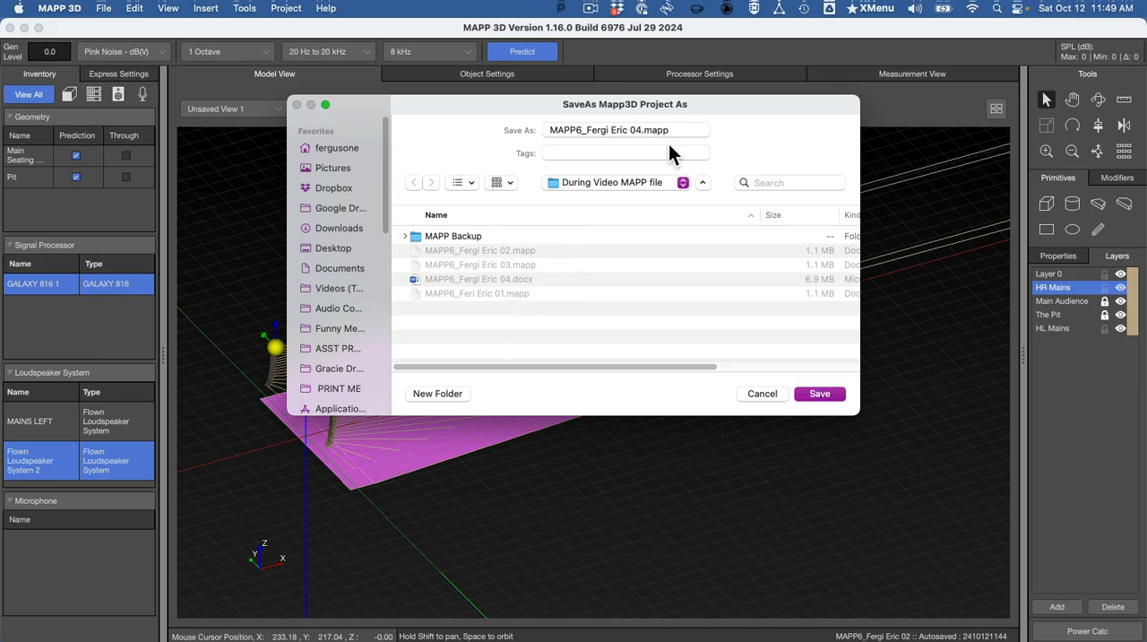
pyautogui.click(637, 131)
pyautogui.press('BackSpace')
pyautogui.write('5')
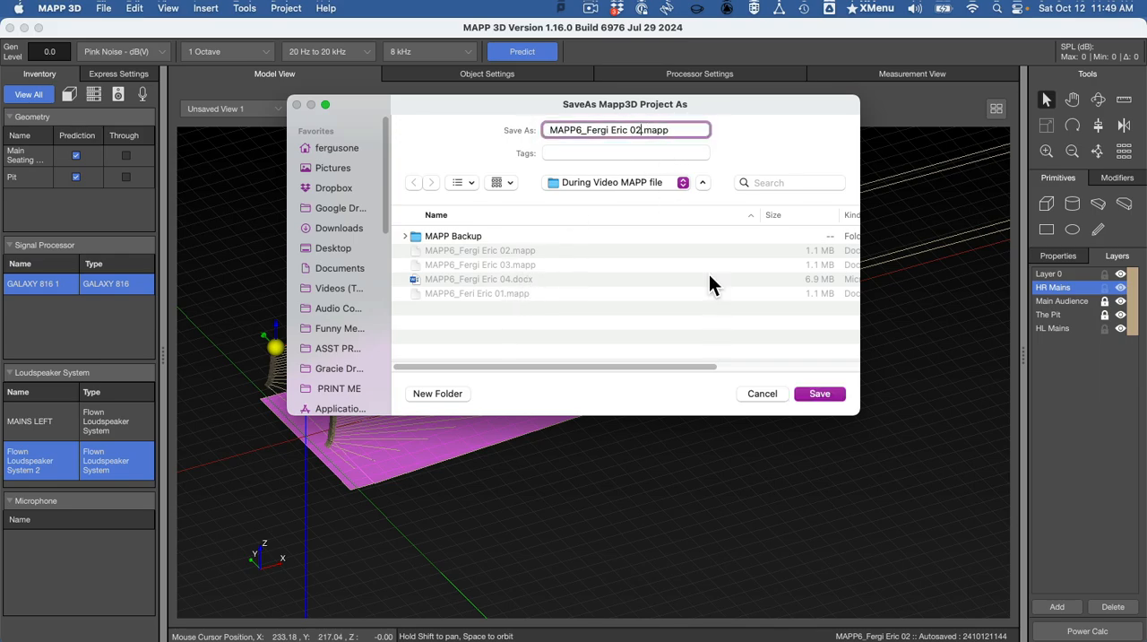
pyautogui.press('Return')
# - Switch to the Word assignment document and read the Compass Integration & Saving instructions
pyautogui.press('super+Tab')
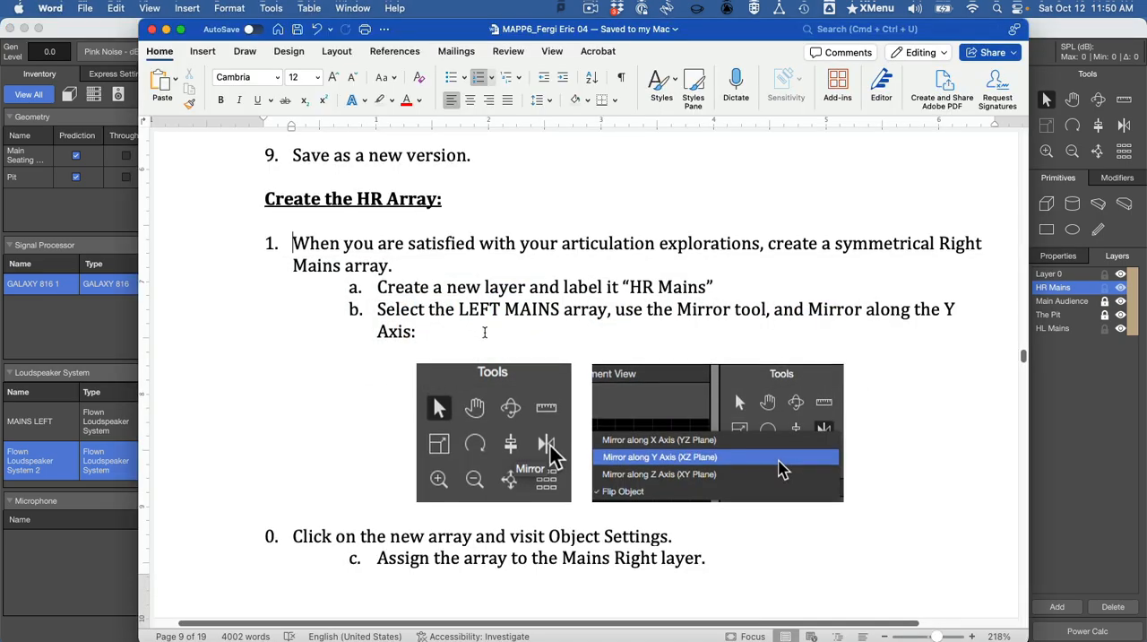
pyautogui.scroll(-10, 484, 332)
pyautogui.scroll(-4, 487, 334)
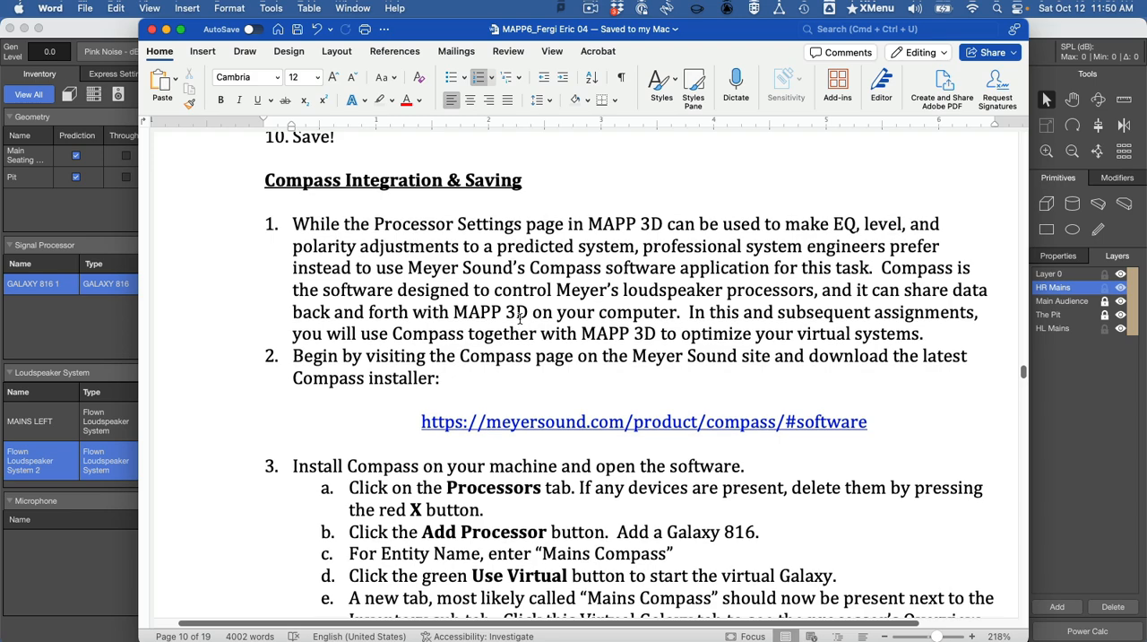
pyautogui.scroll(-3, 519, 319)
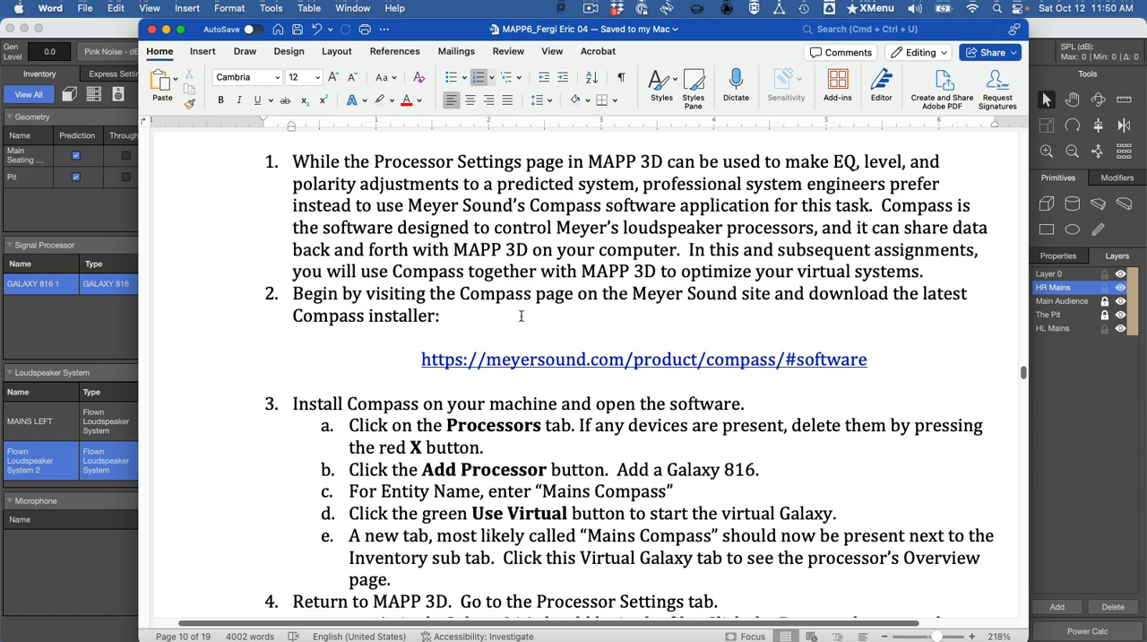
# - Switch to Compass and delete the existing Compass Galaxy processor from the inventory
pyautogui.press('super+Tab')
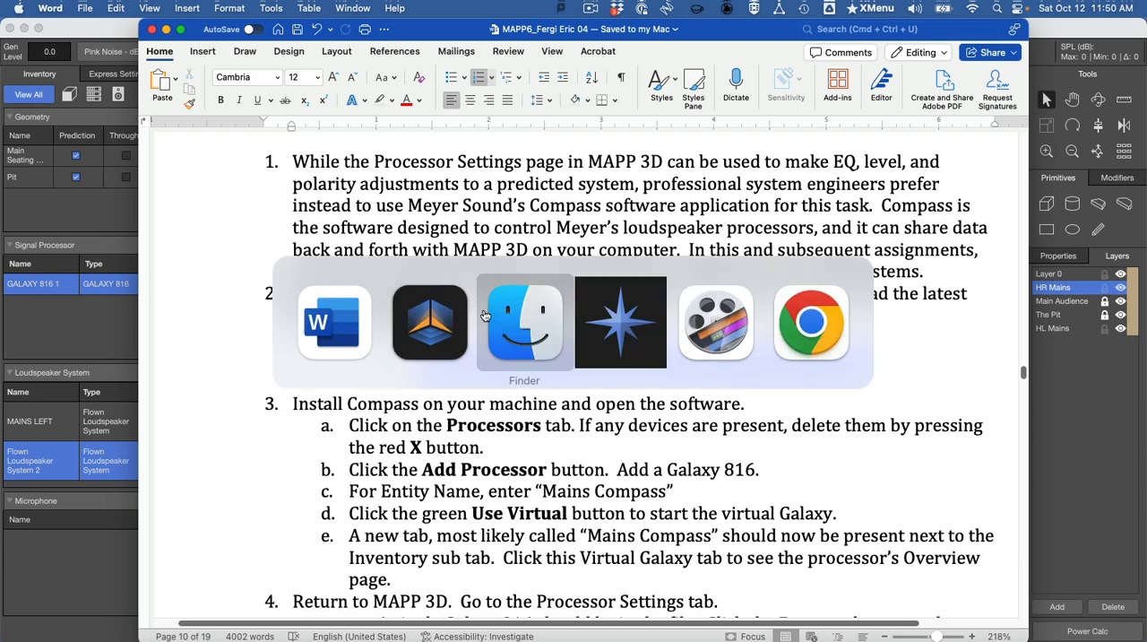
pyautogui.click(624, 358)
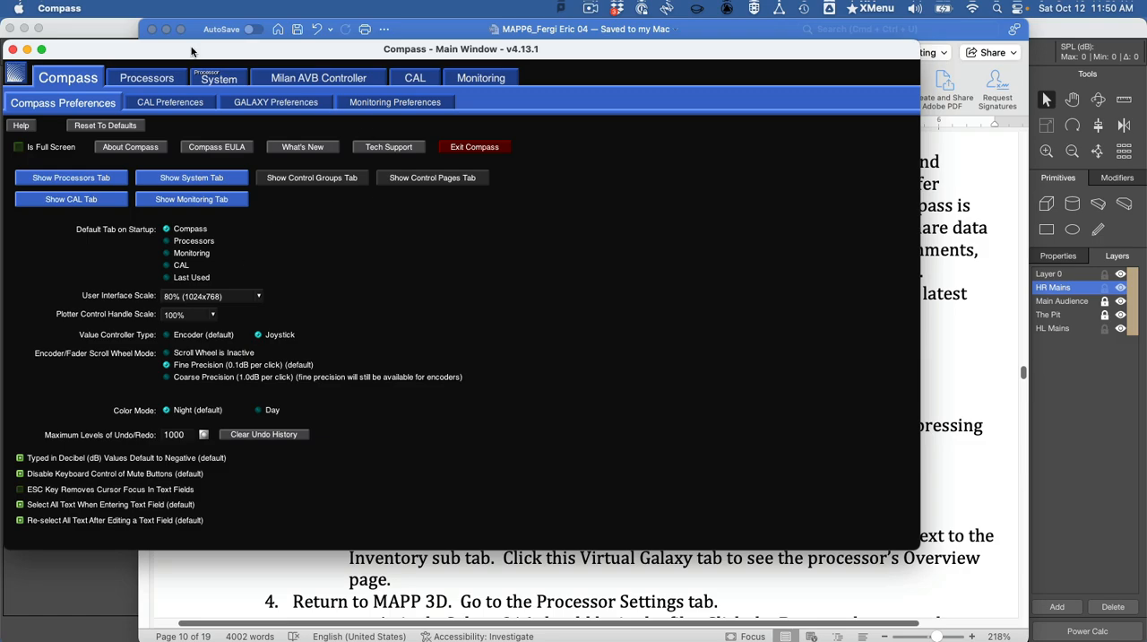
pyautogui.click(140, 81)
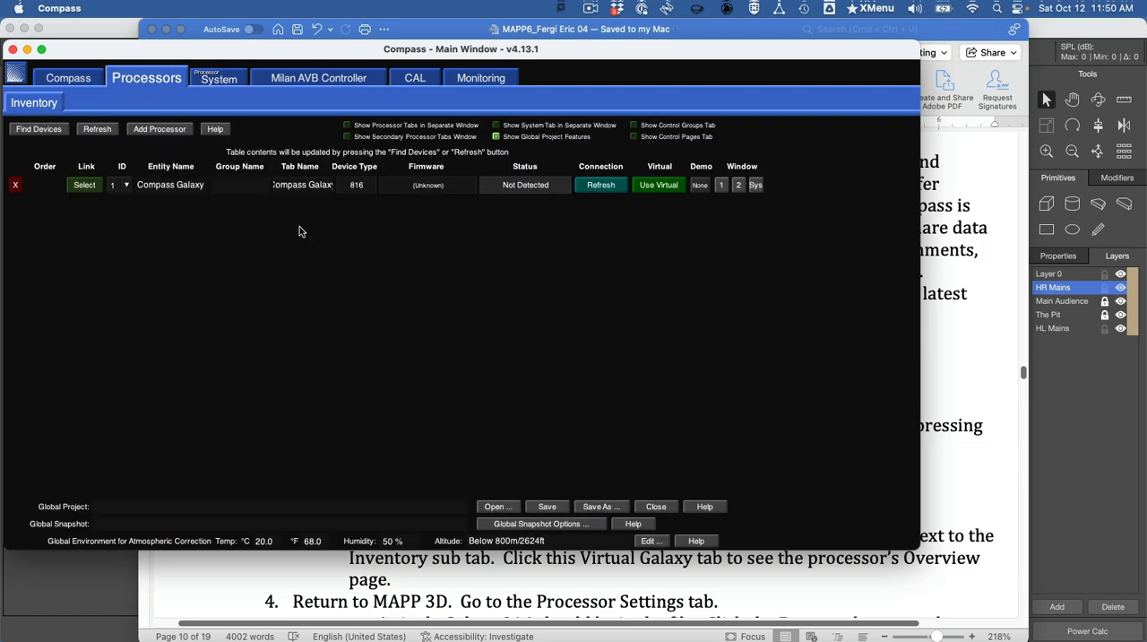
pyautogui.click(16, 185)
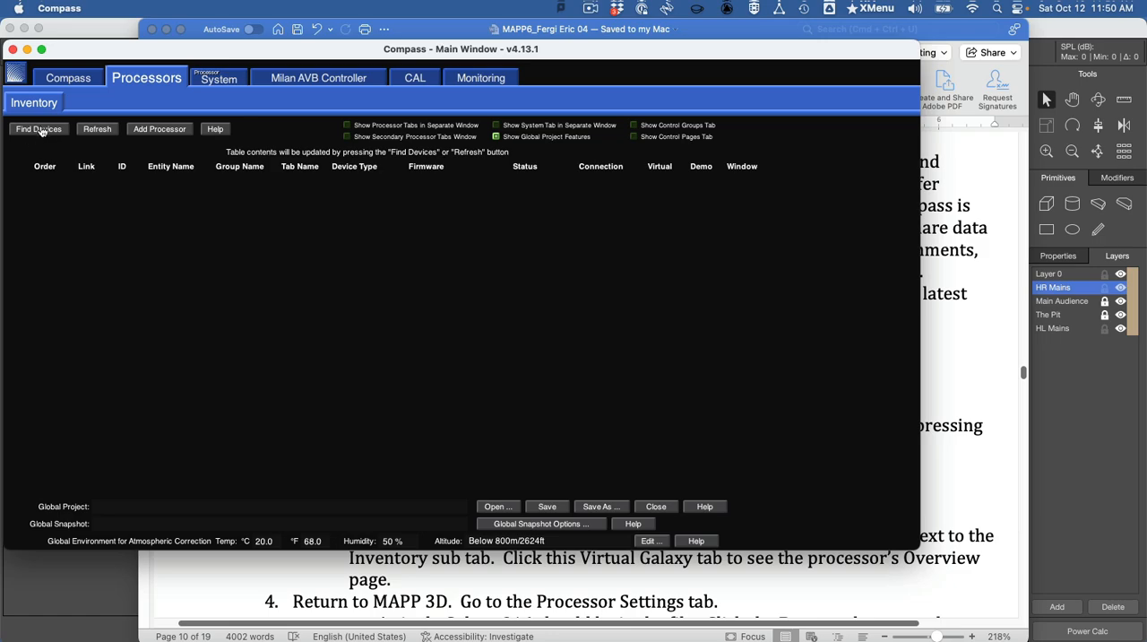
# - Add a GALAXY 816 processor with the entity name Mains Compass, copied from the Word instructions
pyautogui.click(159, 130)
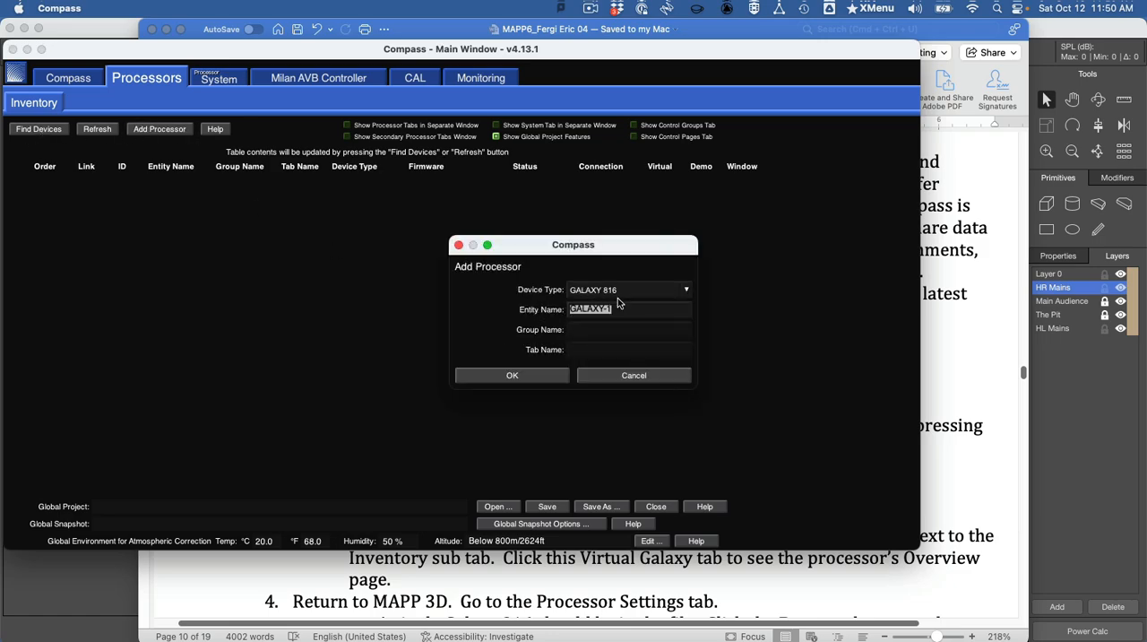
pyautogui.press('super+Tab')
pyautogui.scroll(-1, 690, 421)
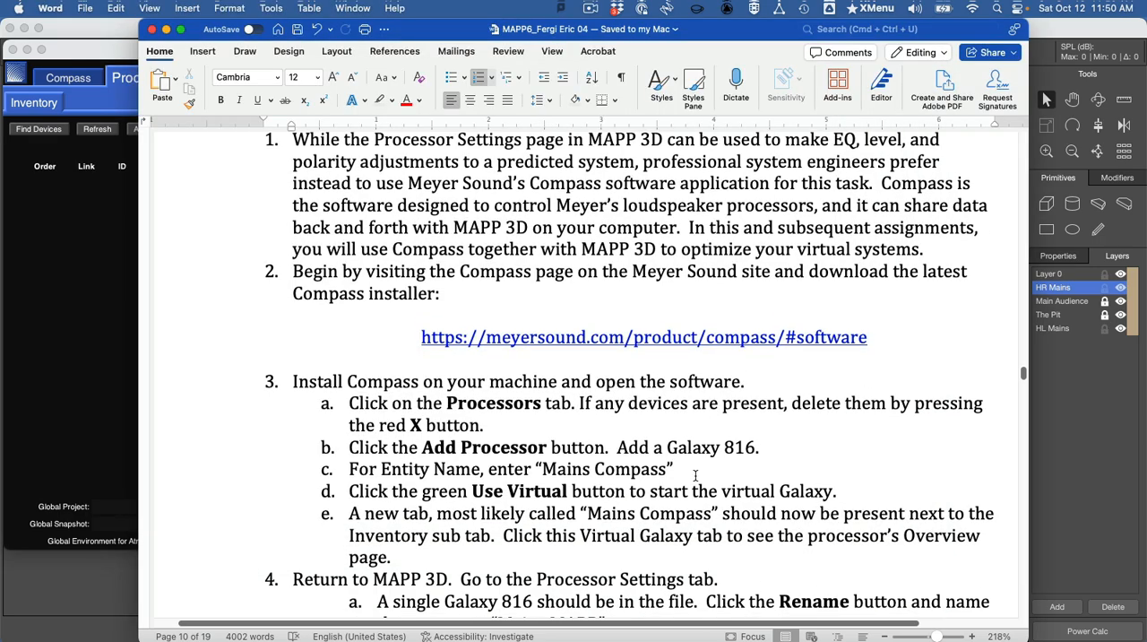
pyautogui.moveTo(667, 469); pyautogui.dragTo(543, 471)
pyautogui.press('super+c')
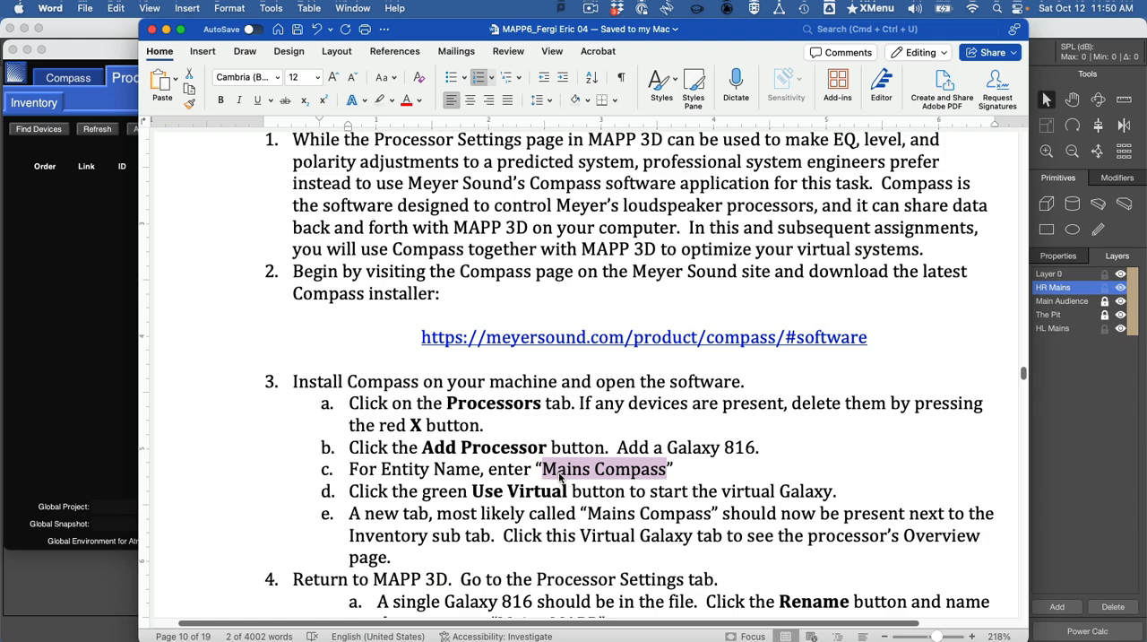
pyautogui.press('super+Tab')
pyautogui.press('super+v')
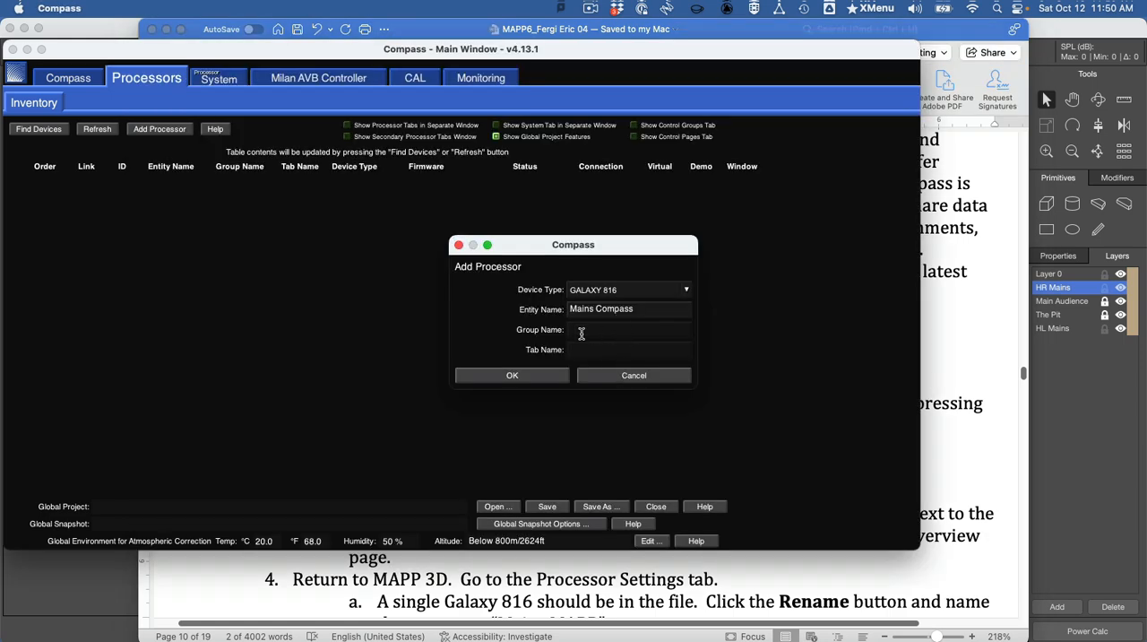
pyautogui.click(555, 378)
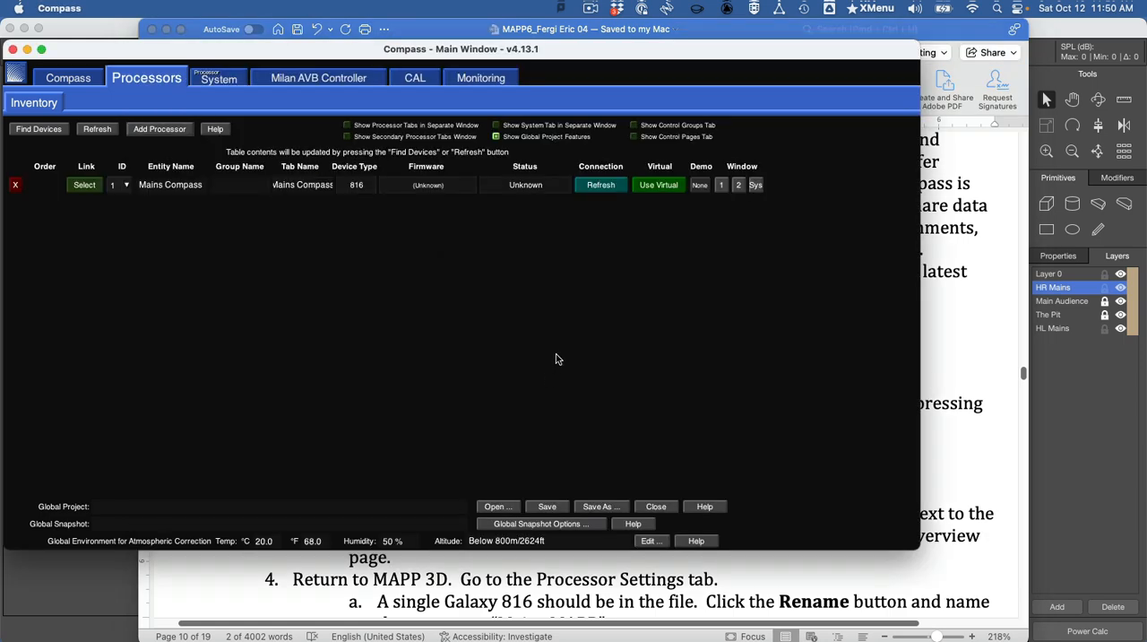
# - Start the Mains Compass processor as a virtual Galaxy and show its overview page in an enlarged window
pyautogui.click(650, 186)
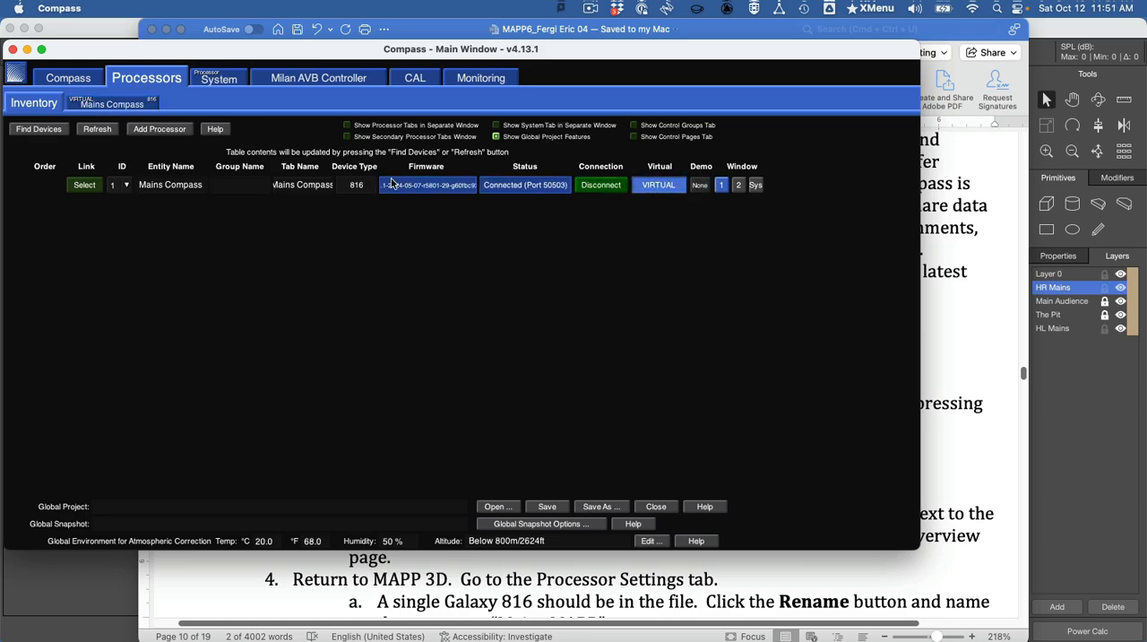
pyautogui.click(100, 106)
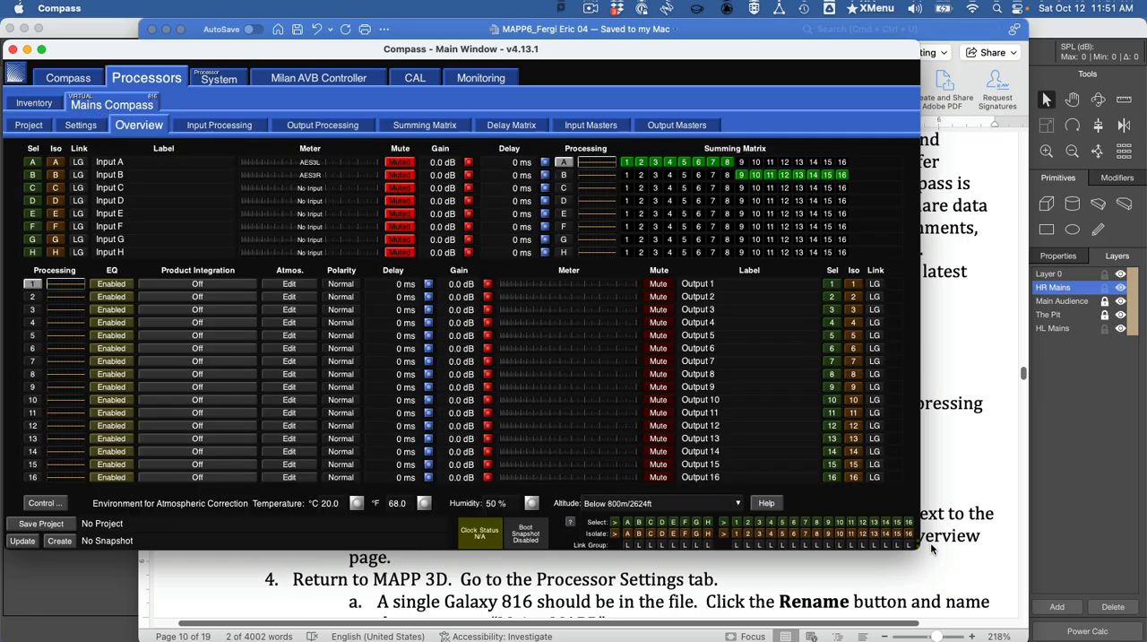
pyautogui.moveTo(914, 544); pyautogui.dragTo(1128, 638)
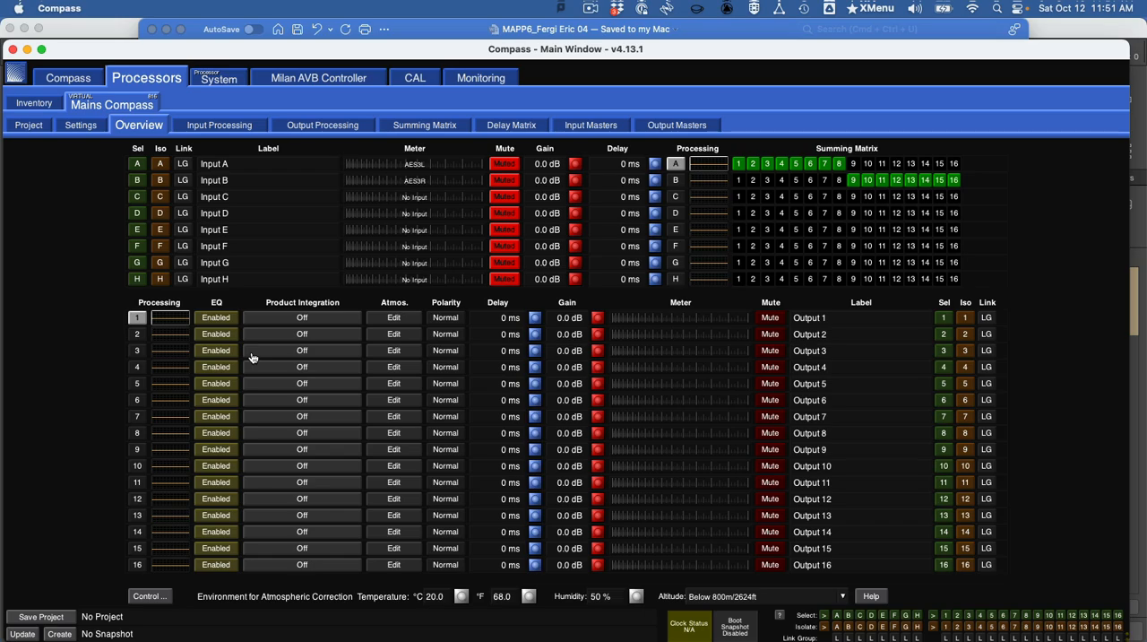
# - Switch to the Word assignment document and copy the processor name Mains MAPP from the renaming instruction
pyautogui.press('super+Tab')
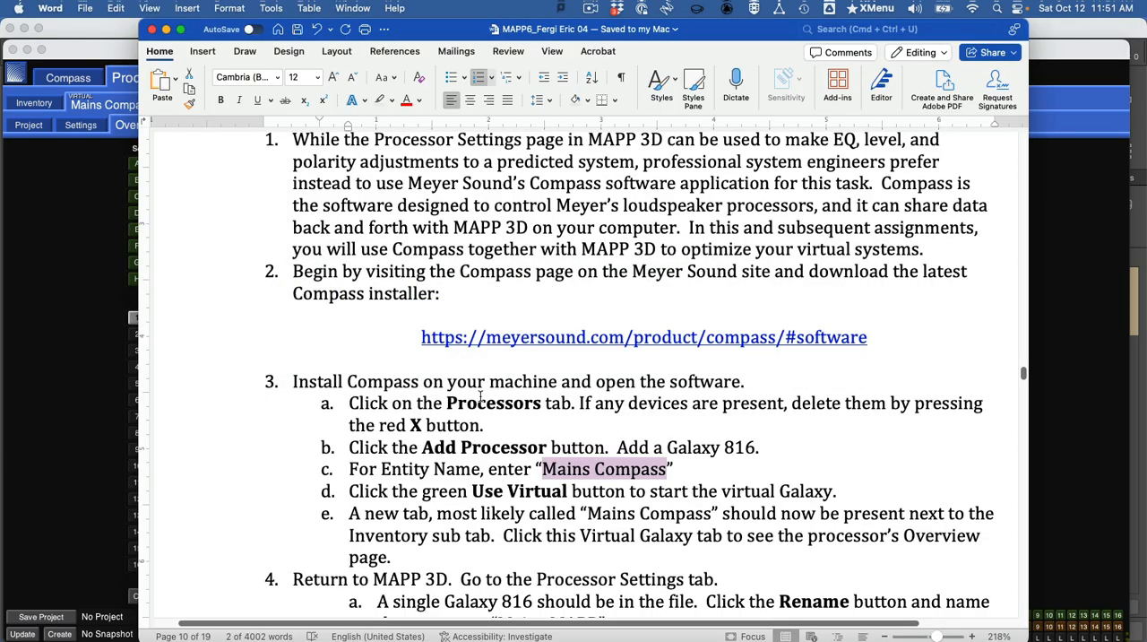
pyautogui.scroll(-2, 480, 396)
pyautogui.scroll(-5, 480, 397)
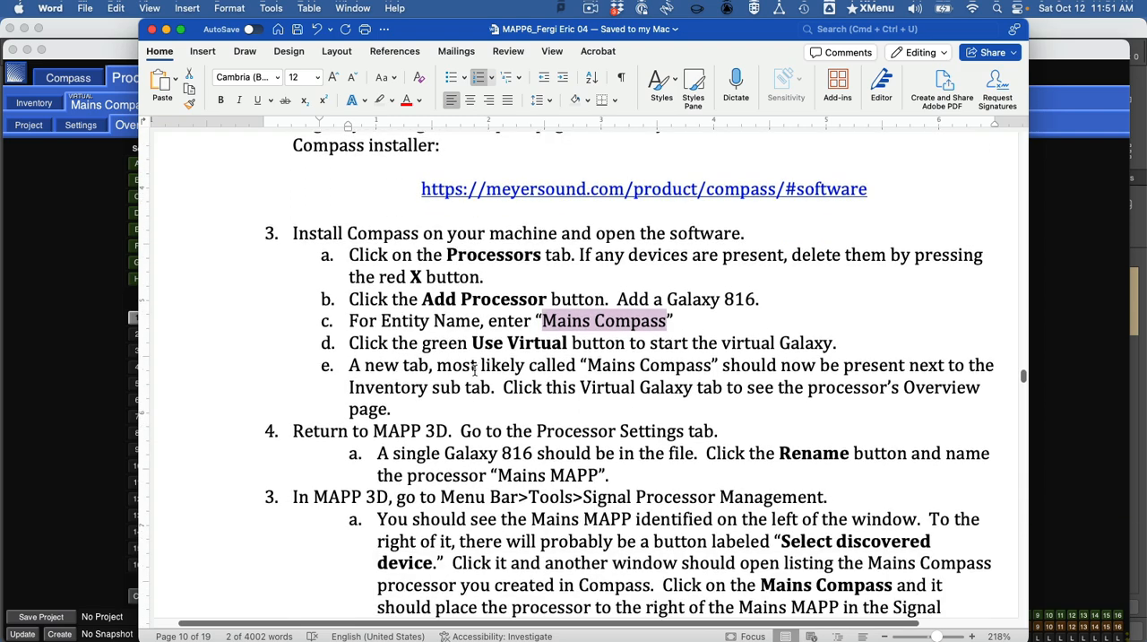
pyautogui.scroll(-3, 474, 370)
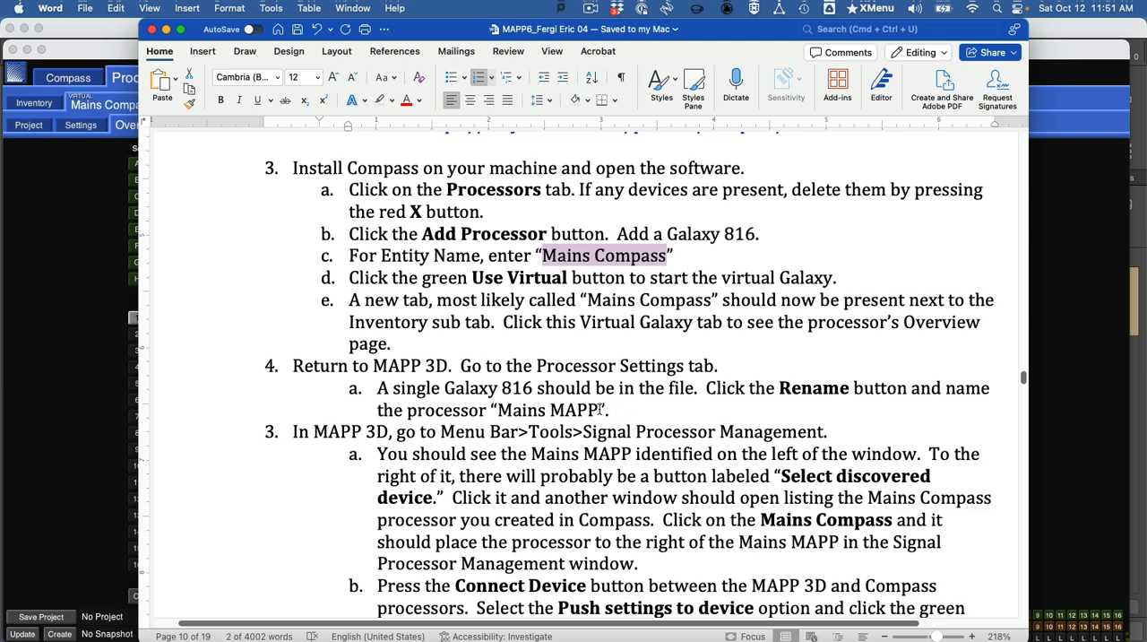
pyautogui.moveTo(600, 410); pyautogui.dragTo(507, 410)
pyautogui.press('super+c')
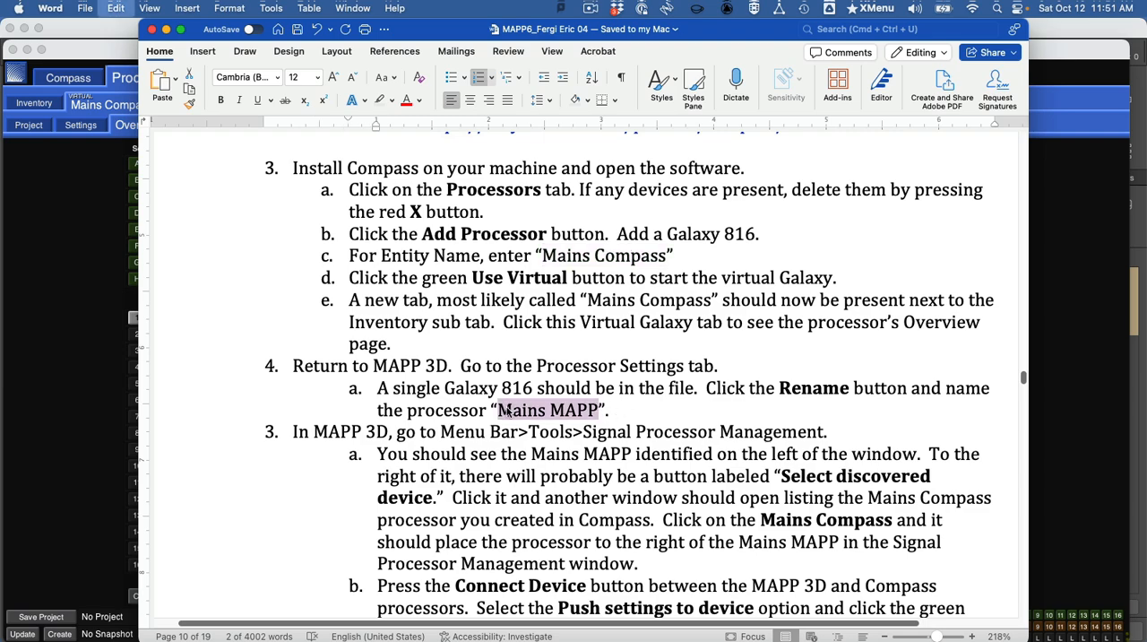
# - Switch to MAPP 3D and rename the GALAXY 816 1 processor to Mains MAPP in its processor settings
pyautogui.press('super+Tab')
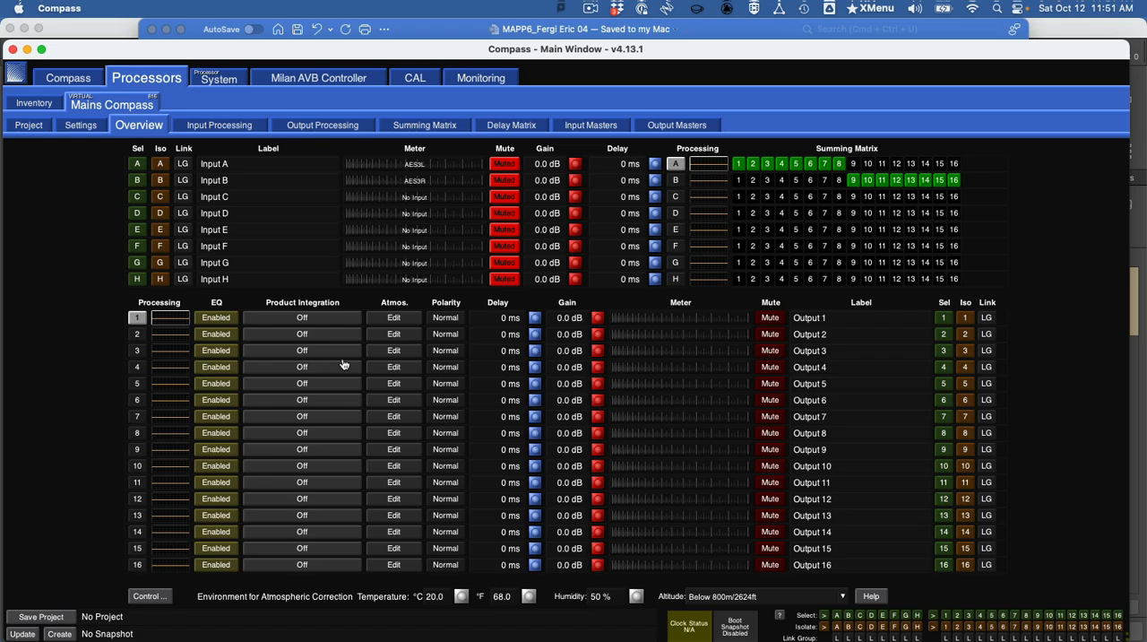
pyautogui.press('super+Tab')
pyautogui.press('super+Tab')
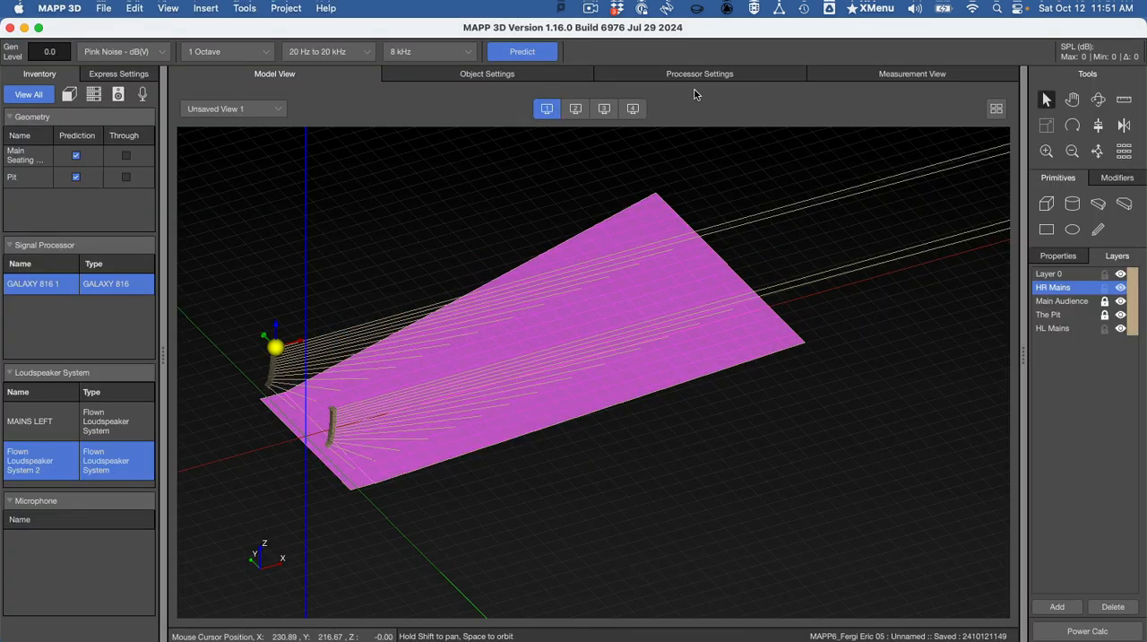
pyautogui.click(704, 75)
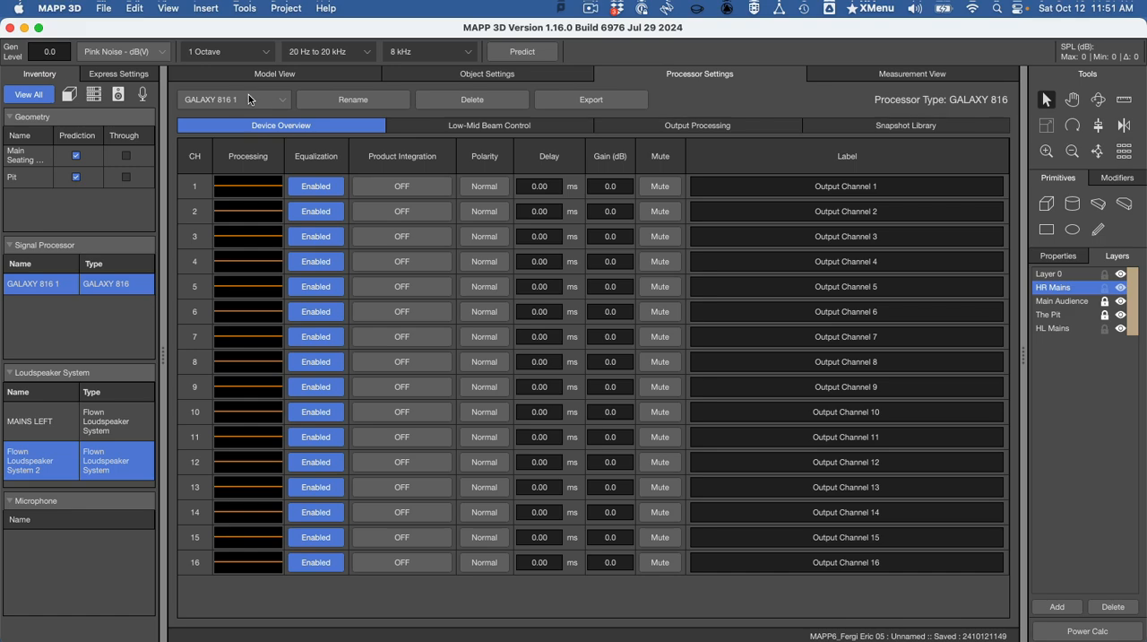
pyautogui.click(344, 101)
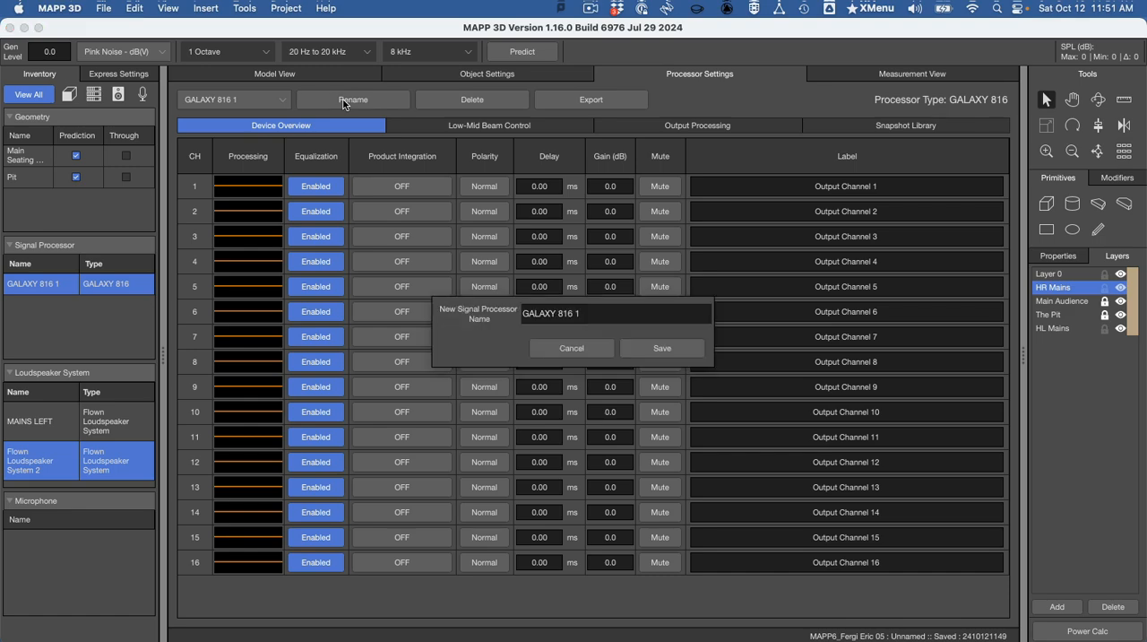
pyautogui.press('super+a')
pyautogui.write('Mains MAPP')
pyautogui.click(641, 349)
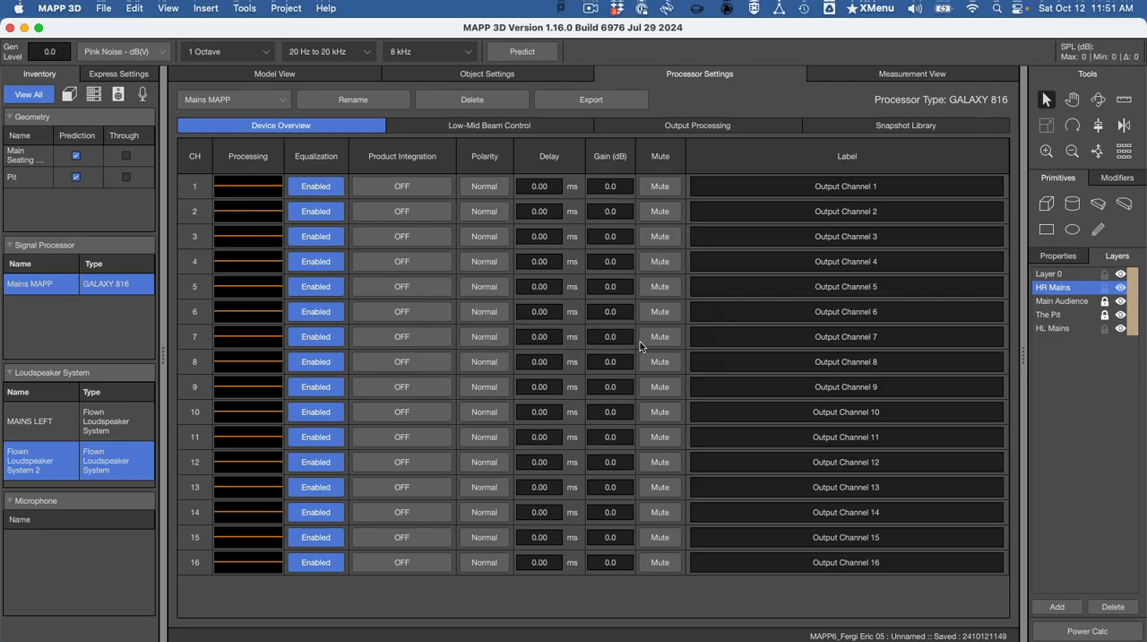
# - Switch to the Word document and read the Signal Processor Management instructions for connecting the MAPP 3D and Compass processors
pyautogui.press('super+Tab')
pyautogui.press('super+Tab')
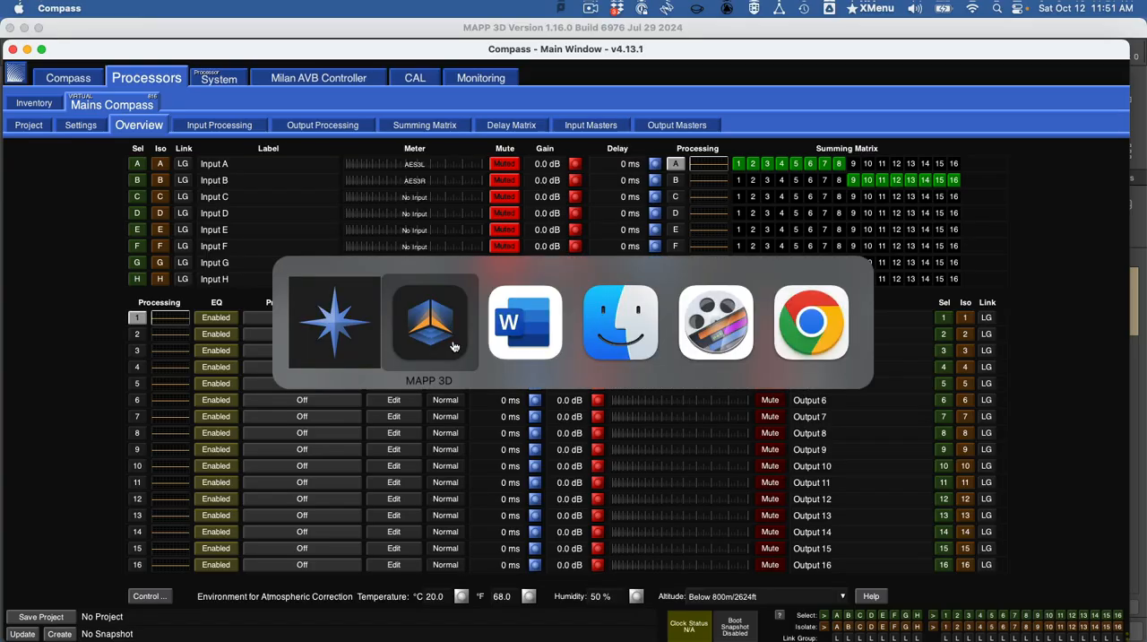
pyautogui.click(532, 341)
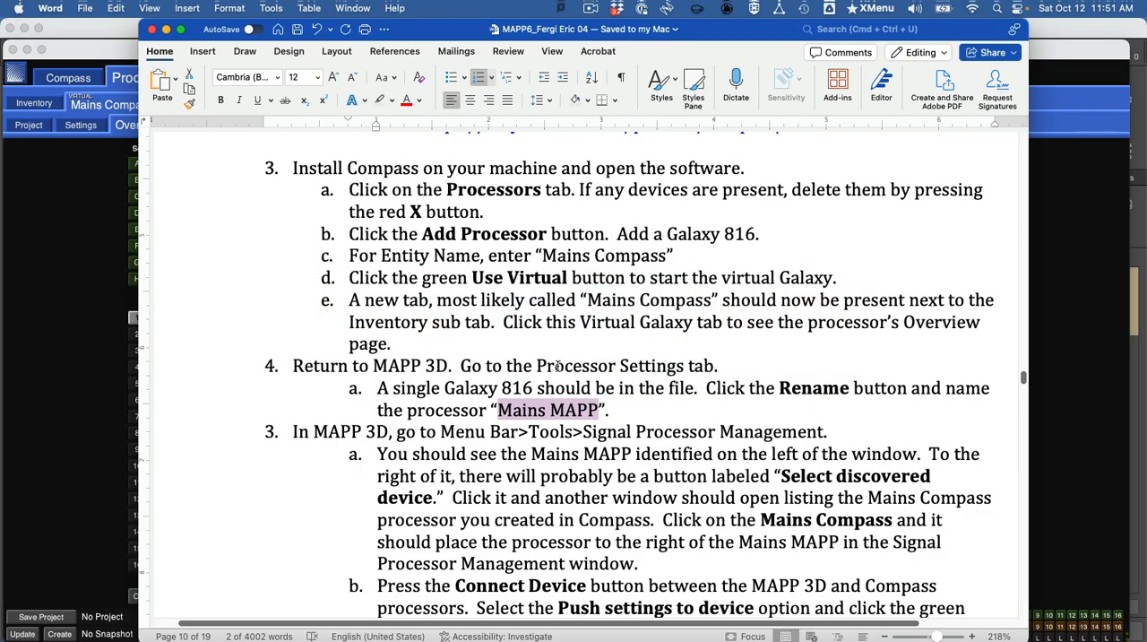
pyautogui.scroll(-3, 640, 387)
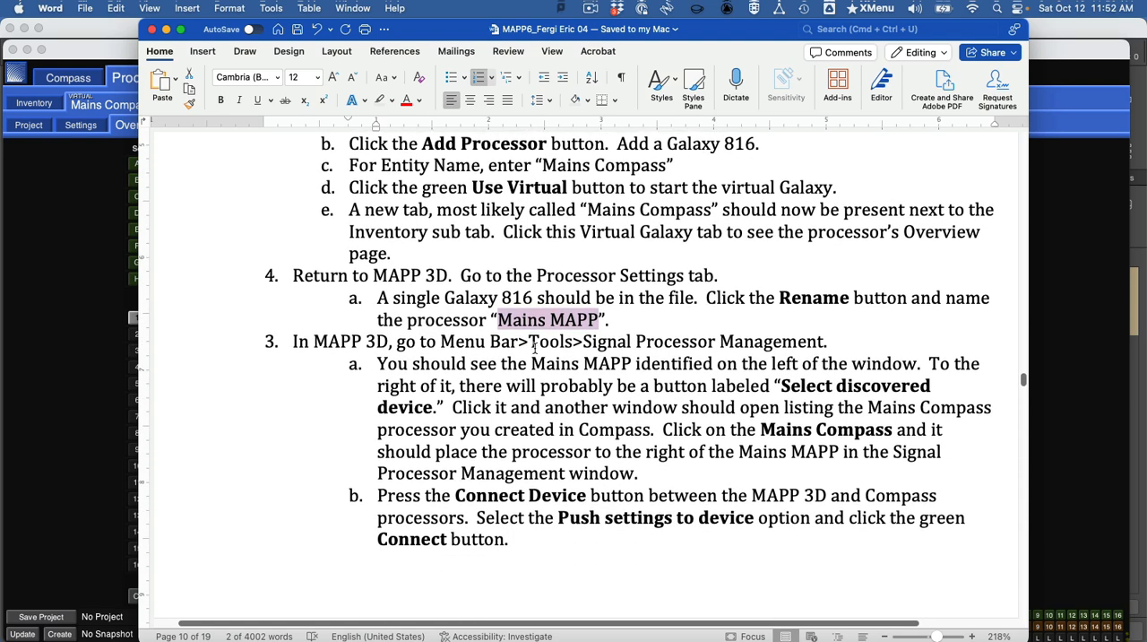
pyautogui.scroll(-1, 547, 347)
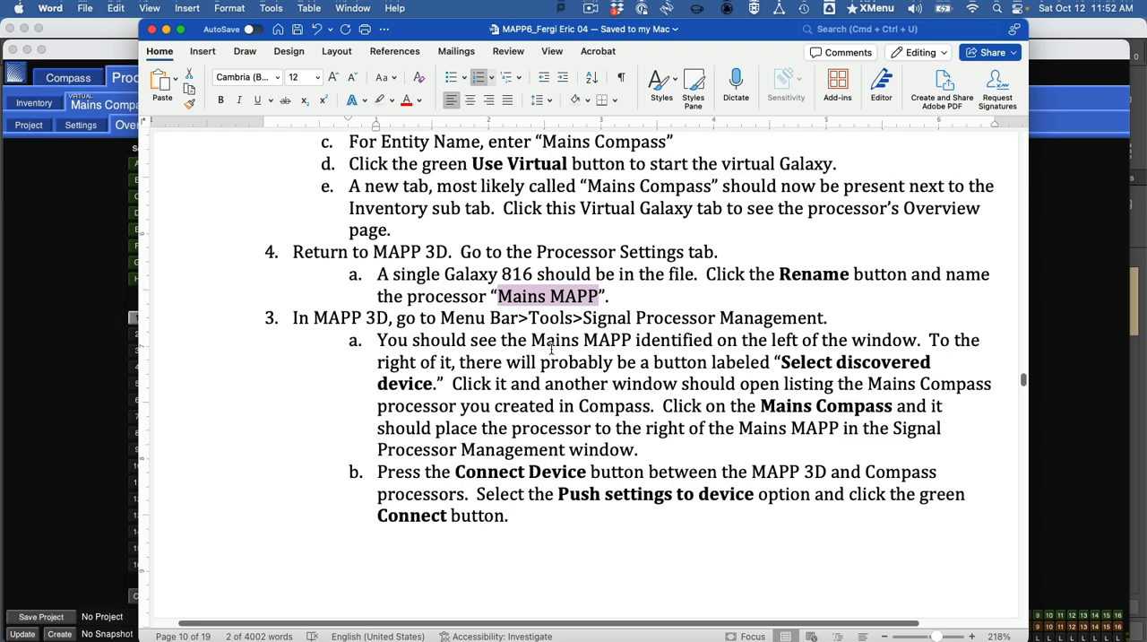
# - Switch to MAPP 3D and assign the discovered virtual device Mains Compass to Mains MAPP in Signal Processor Management
pyautogui.press('super+Tab')
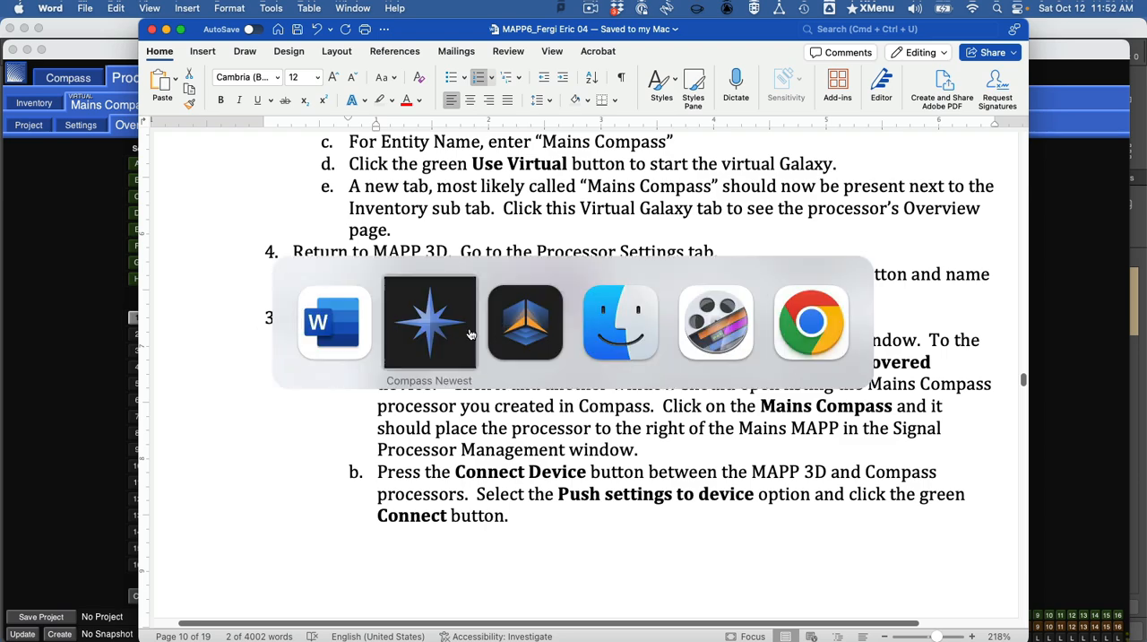
pyautogui.click(524, 323)
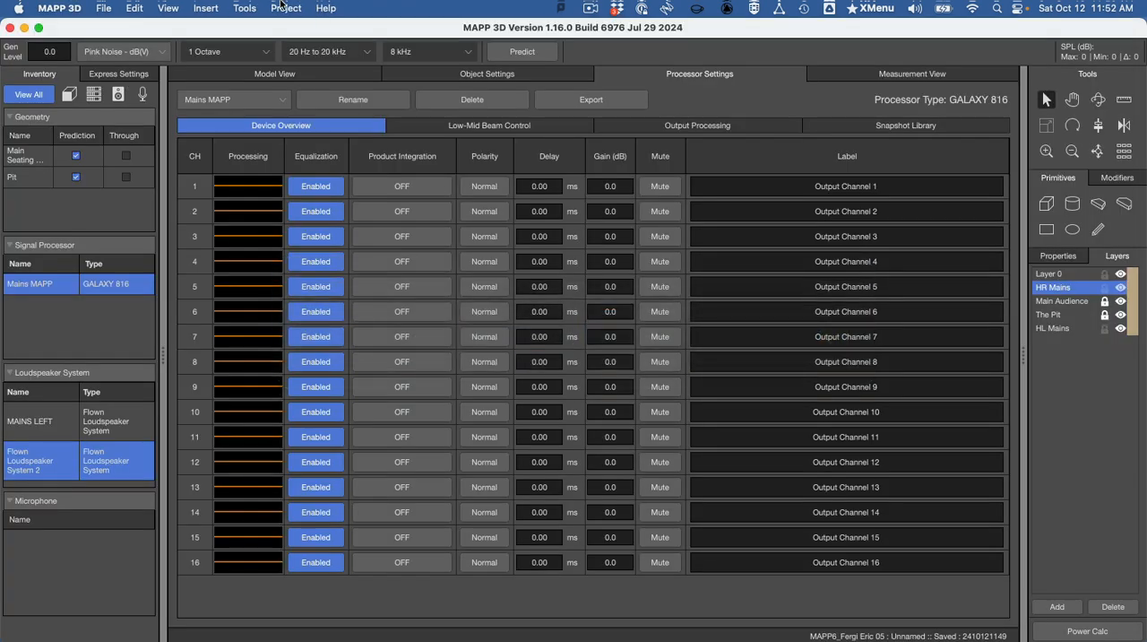
pyautogui.click(237, 6)
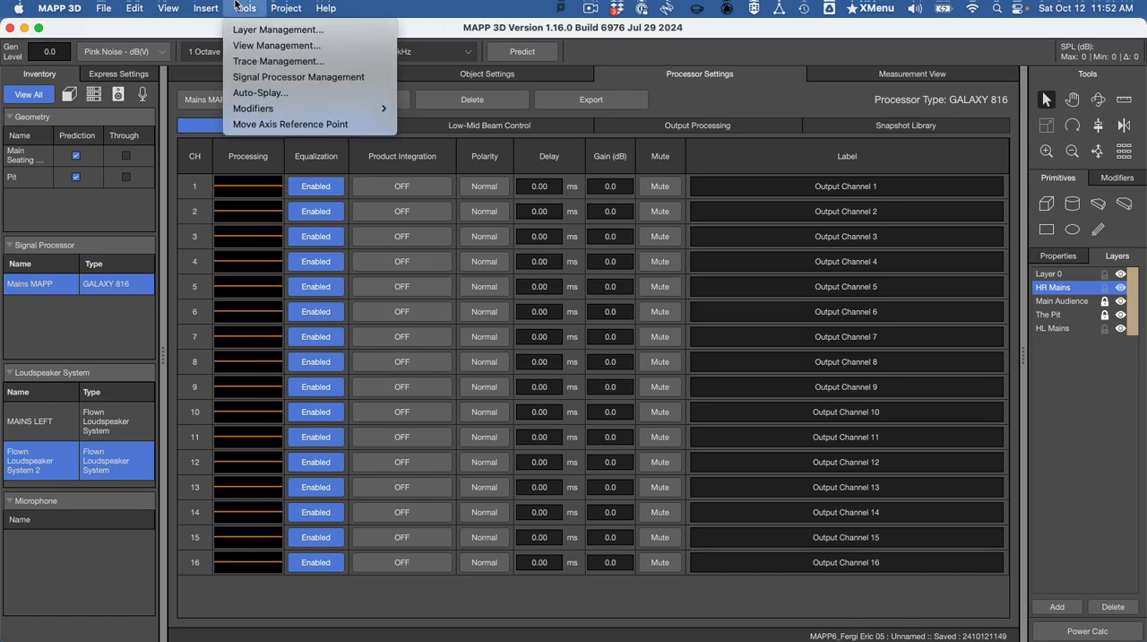
pyautogui.click(262, 78)
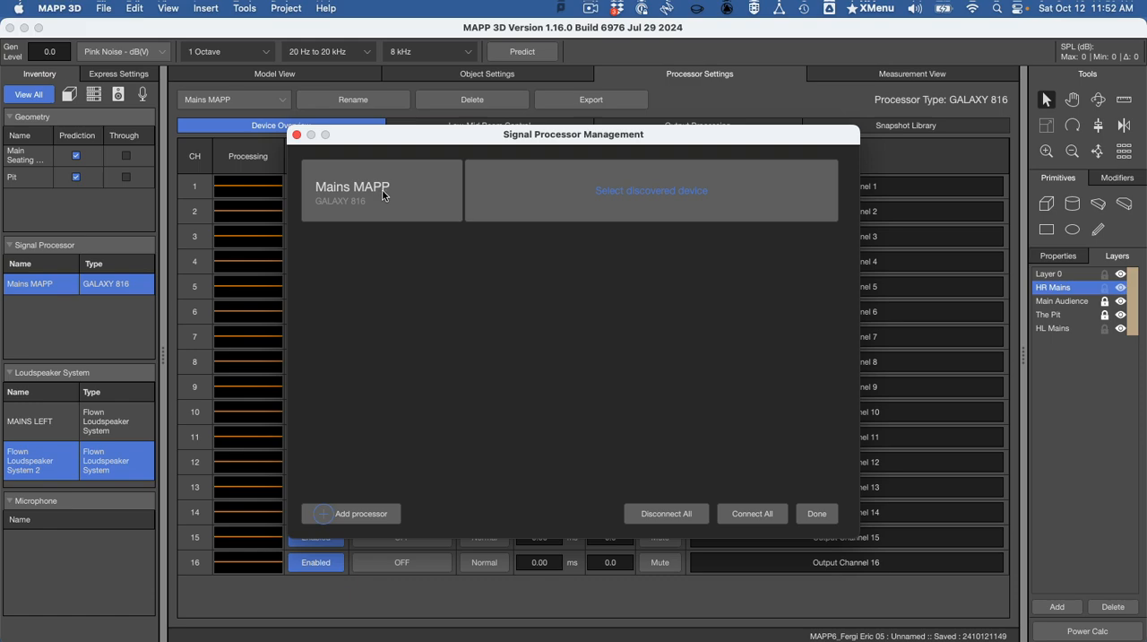
pyautogui.click(599, 192)
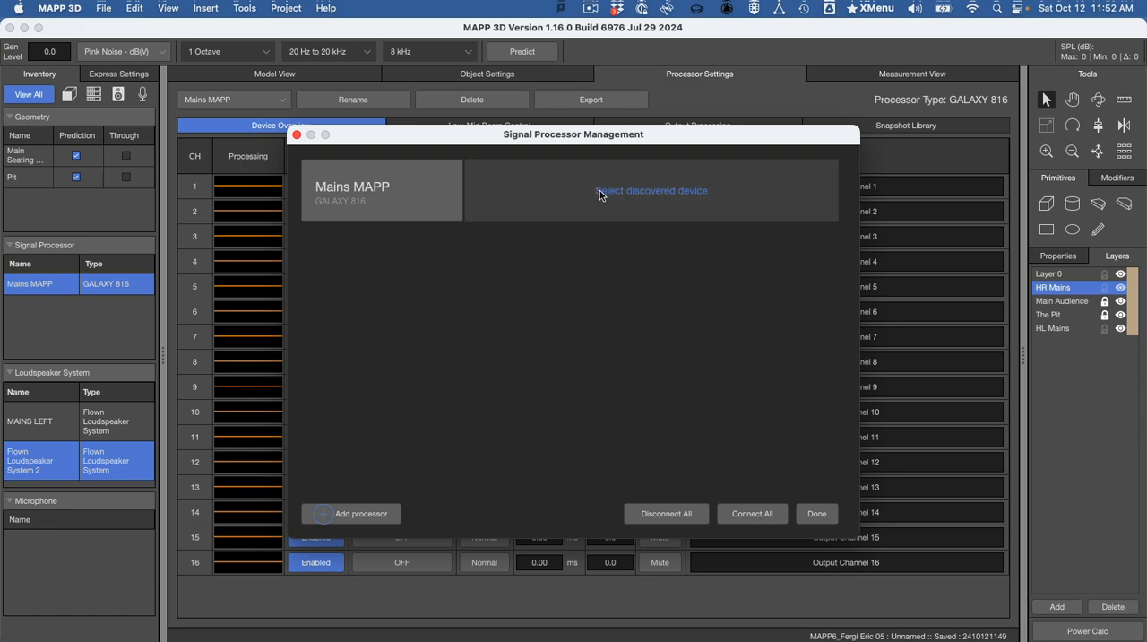
pyautogui.click(649, 195)
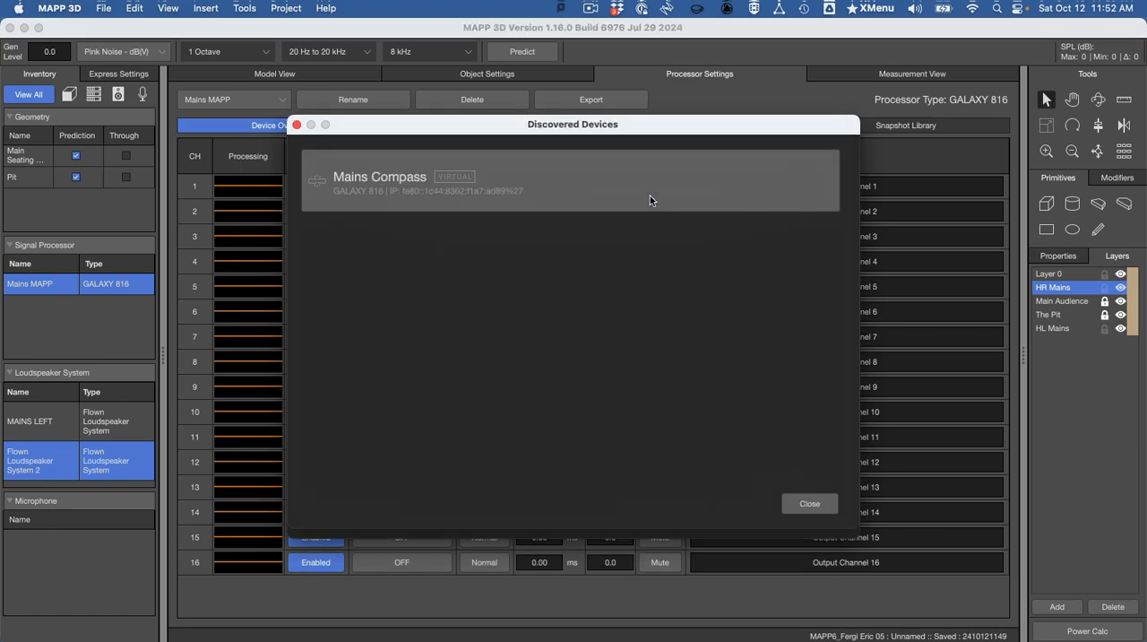
pyautogui.click(403, 183)
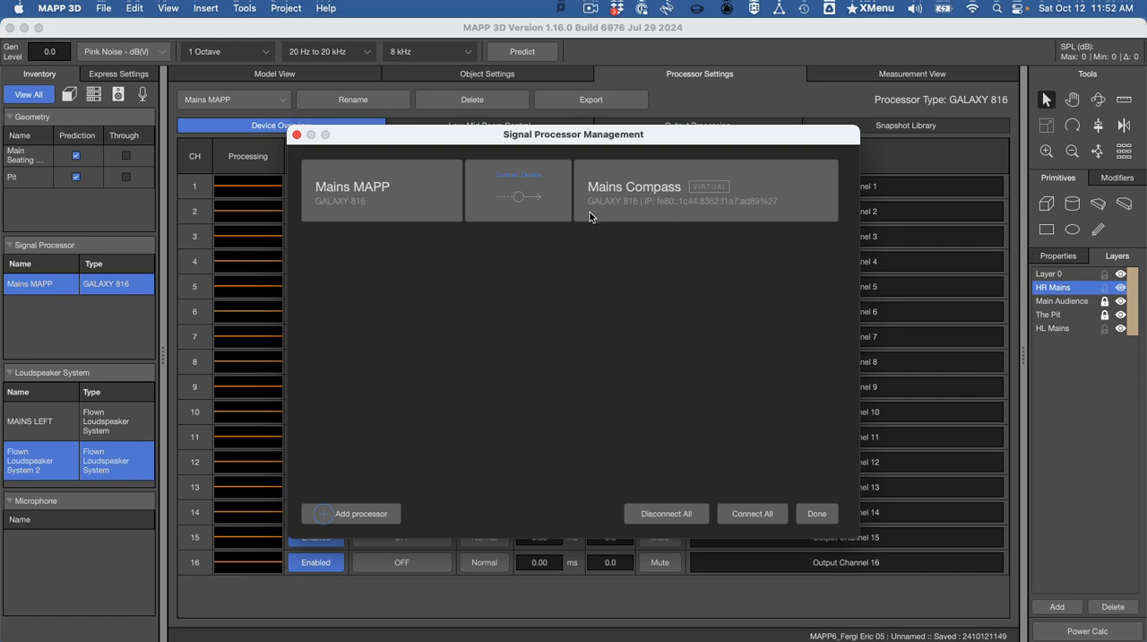
# - Connect Mains MAPP to Mains Compass with the Push settings to device option and close Signal Processor Management
pyautogui.click(539, 205)
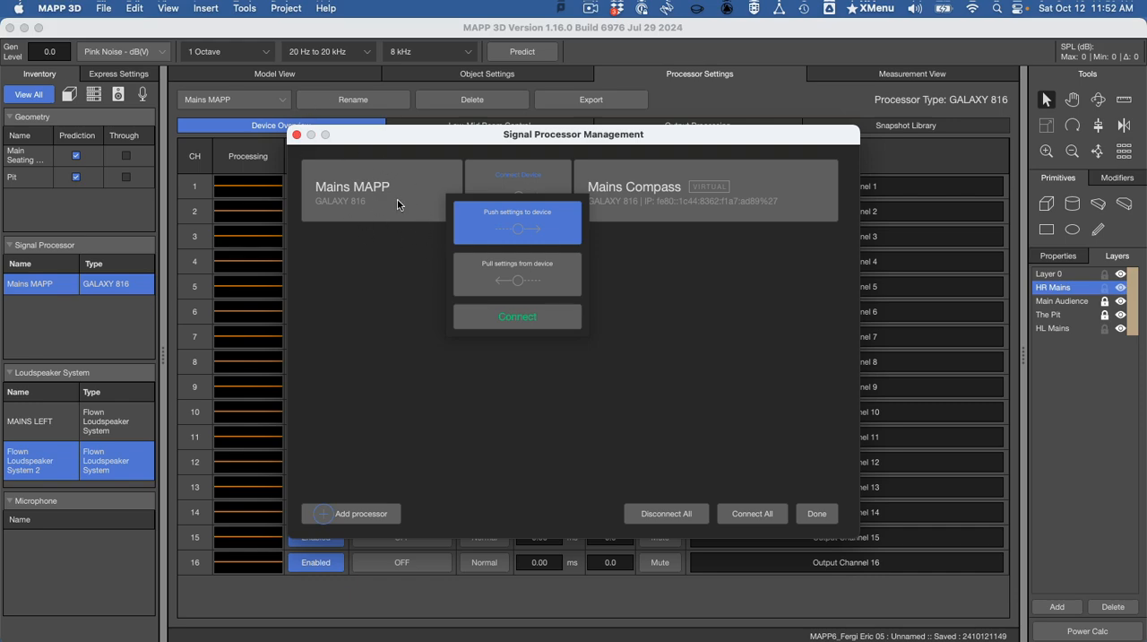
pyautogui.click(547, 323)
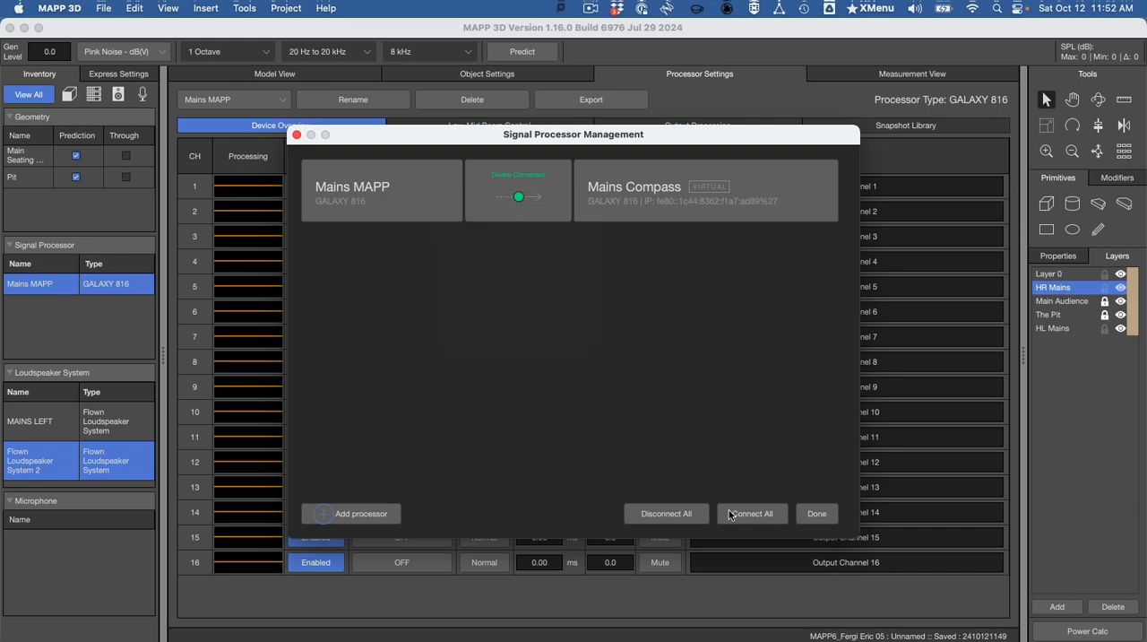
pyautogui.click(807, 513)
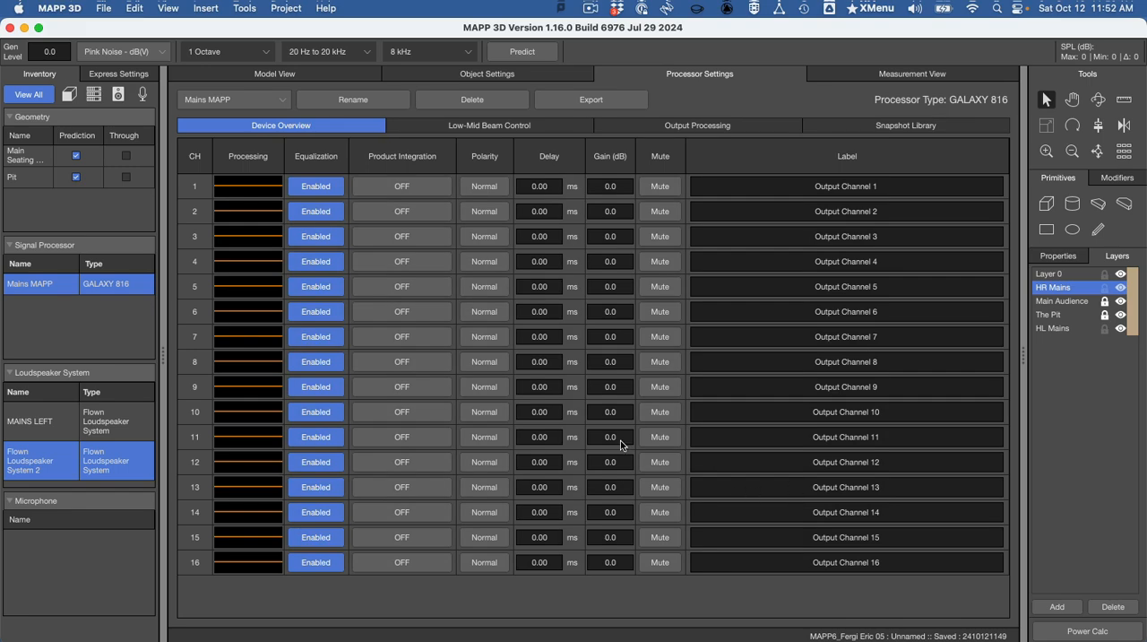
# - Test the connection by muting output channel 8 in MAPP 3D, unmuting it in Compass and returning to MAPP 3D
pyautogui.press('super+Tab')
pyautogui.press('super+Tab')
pyautogui.click(649, 364)
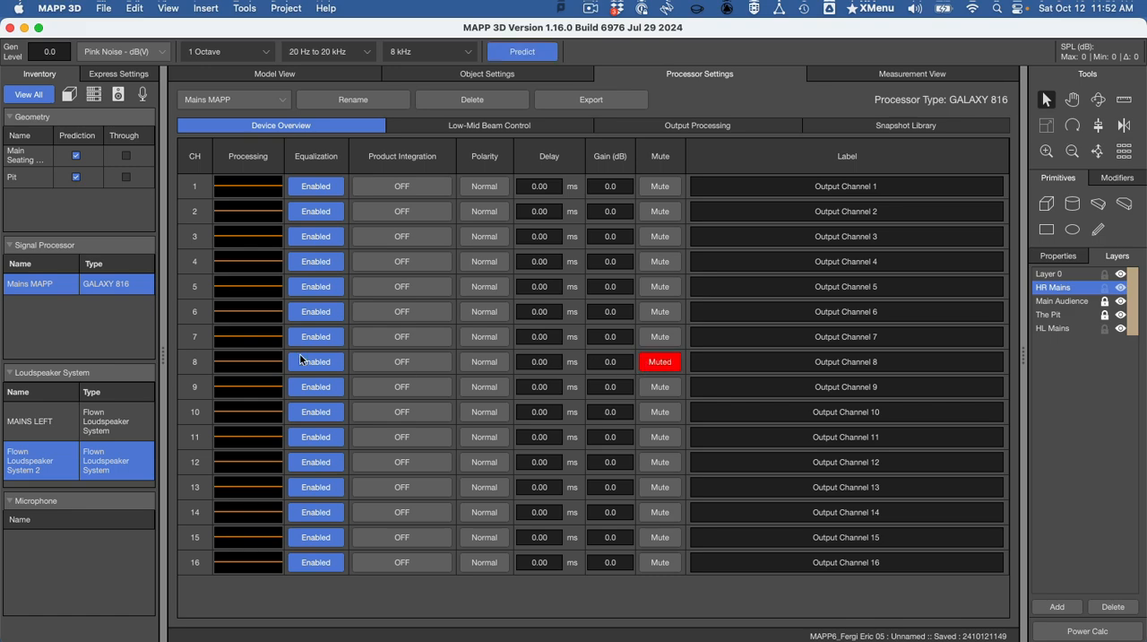
pyautogui.press('super+Tab')
pyautogui.click(529, 351)
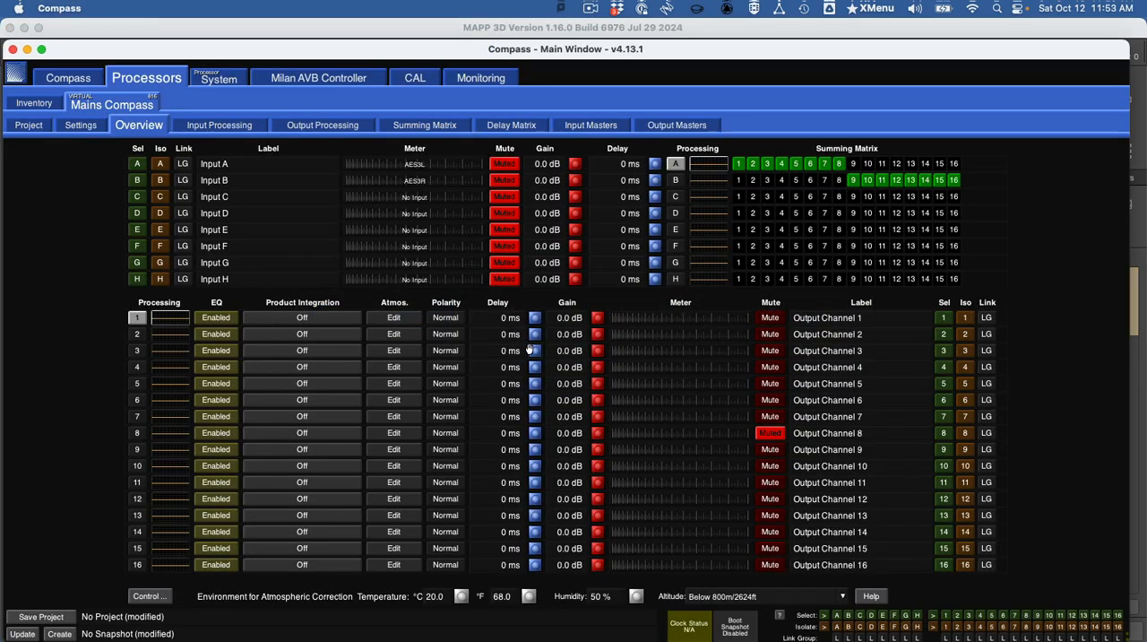
pyautogui.click(778, 436)
pyautogui.press('super+Tab')
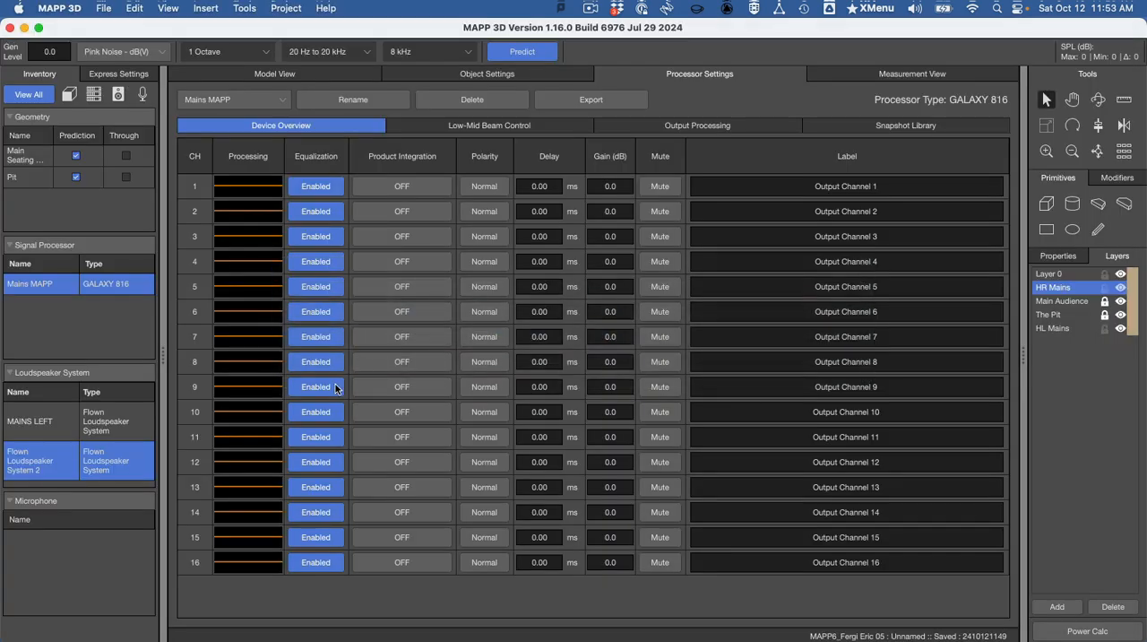
# - Switch to the Word document and look through the Compass saving instructions and the Compass Linking section
pyautogui.press('super+Tab')
pyautogui.press('super+Tab')
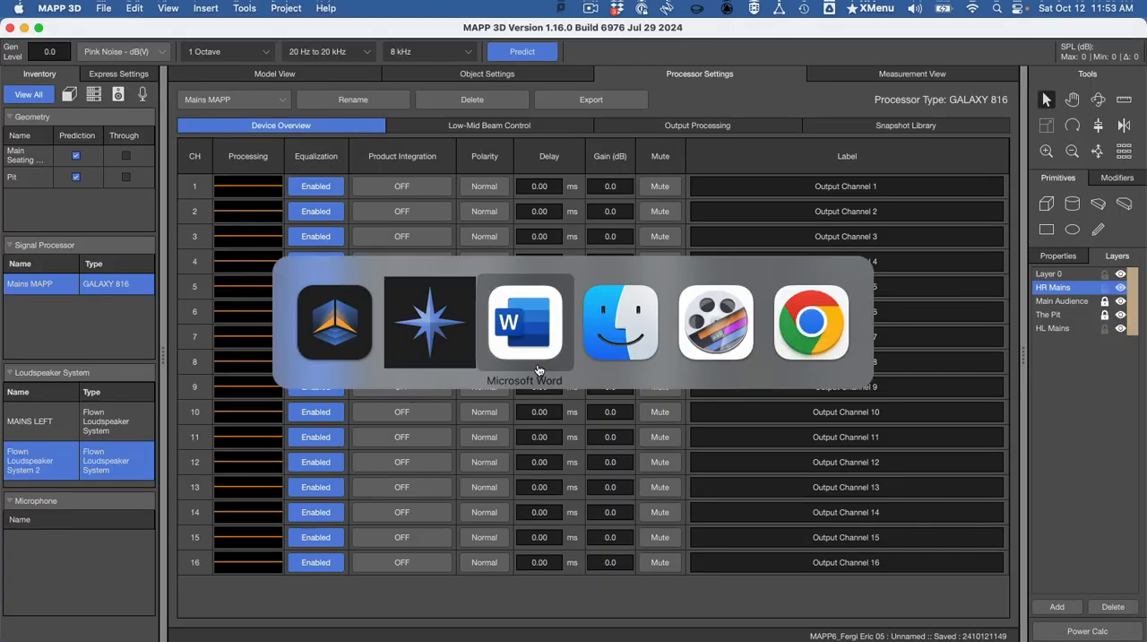
pyautogui.scroll(-10, 538, 366)
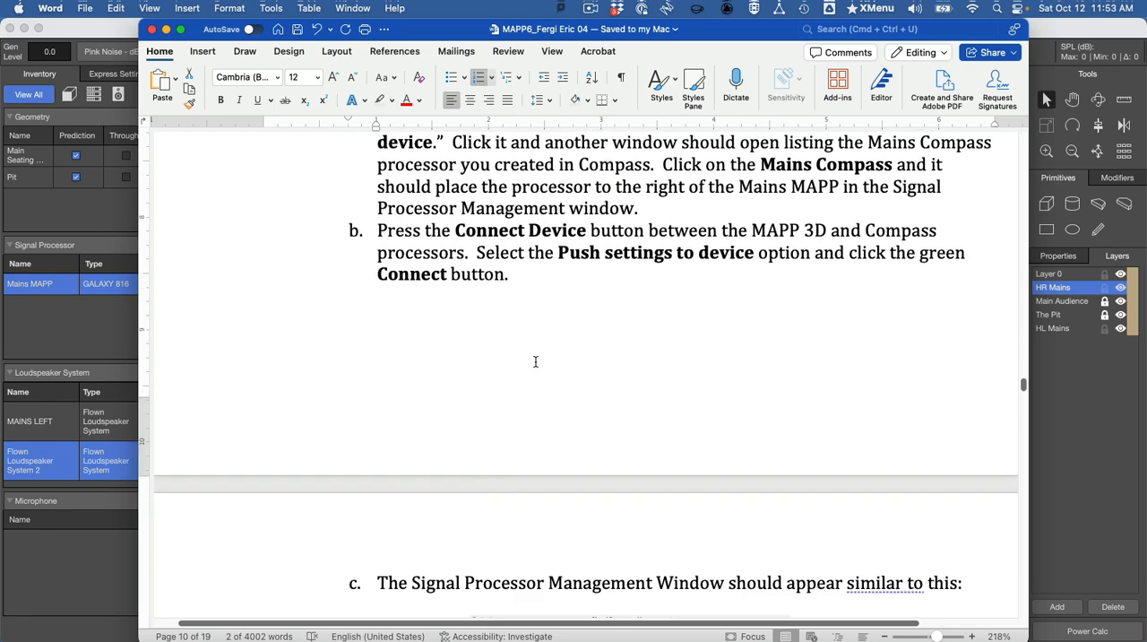
pyautogui.scroll(-15, 547, 372)
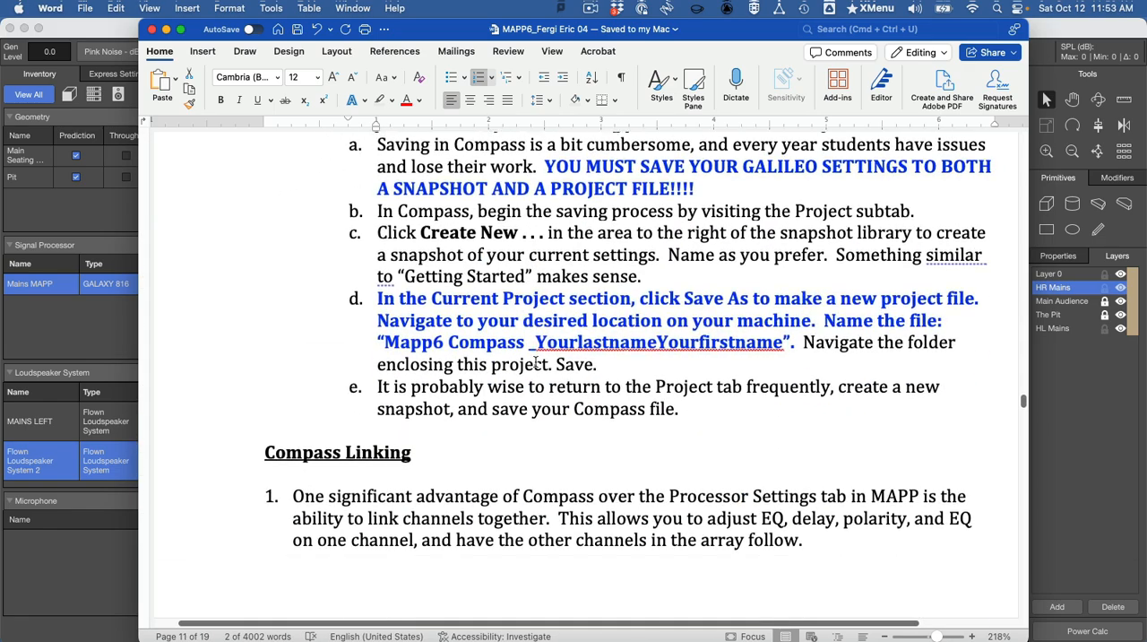
pyautogui.scroll(-5, 536, 361)
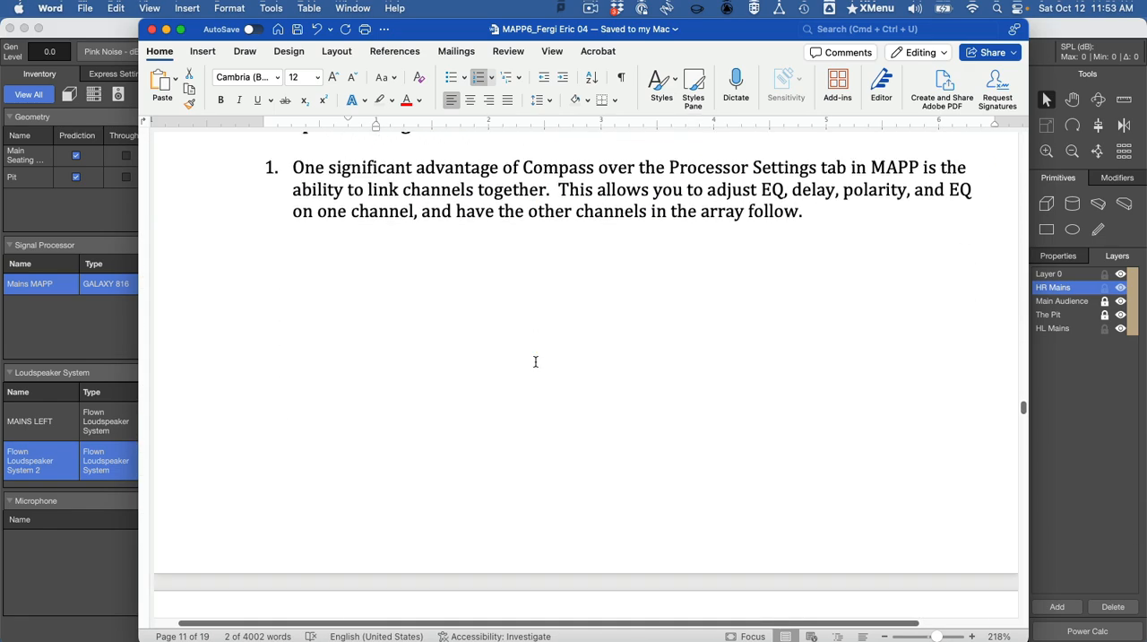
pyautogui.scroll(-3, 543, 359)
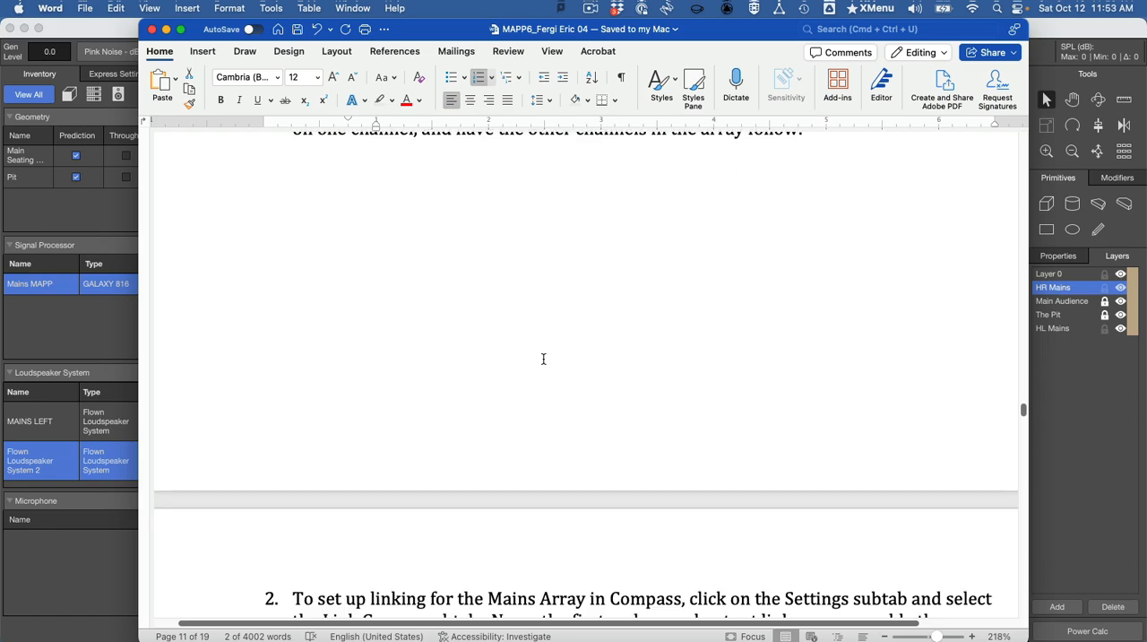
pyautogui.scroll(5, 544, 358)
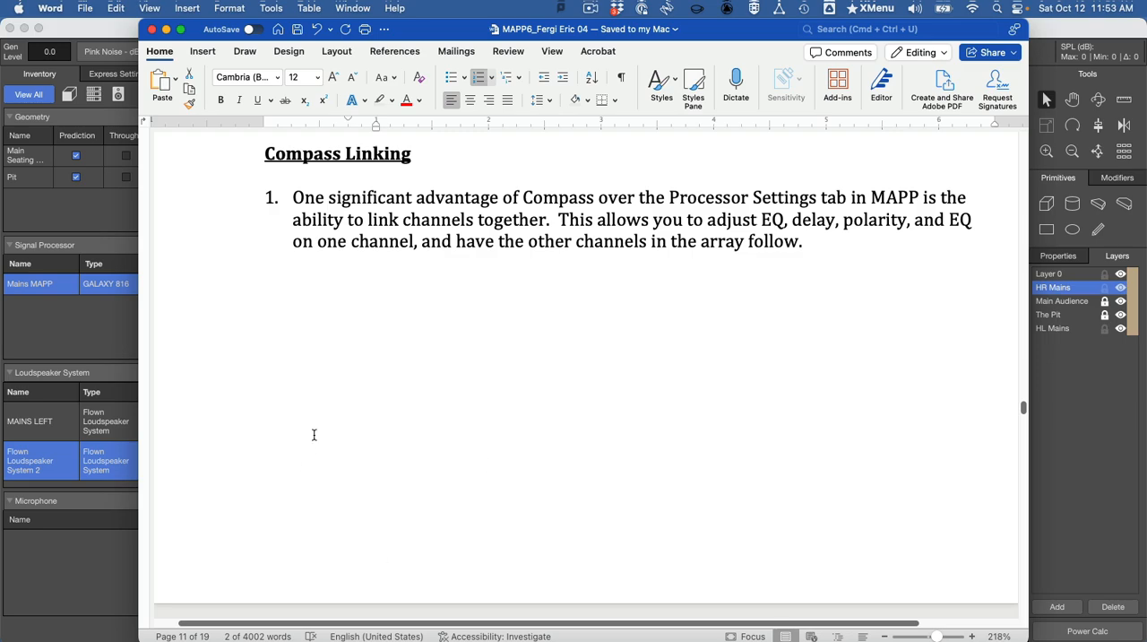
# - Switch to Compass and compare the Mains Compass output overview with the Mains MAPP processor settings in MAPP 3D
pyautogui.press('super+Tab')
pyautogui.press('super+Tab')
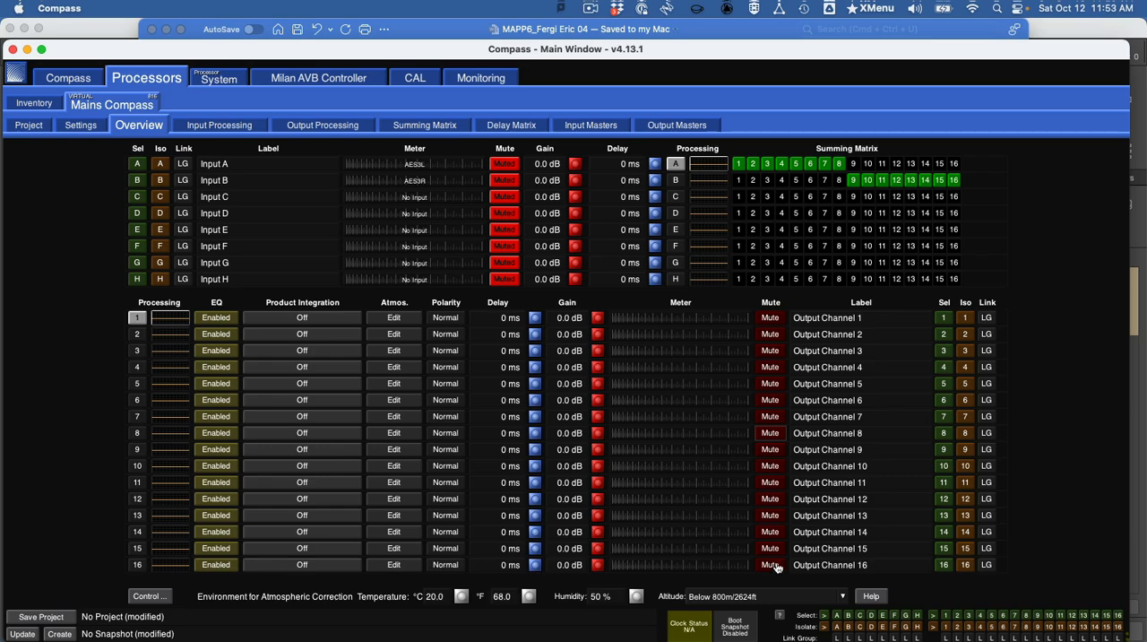
pyautogui.press('super+Tab')
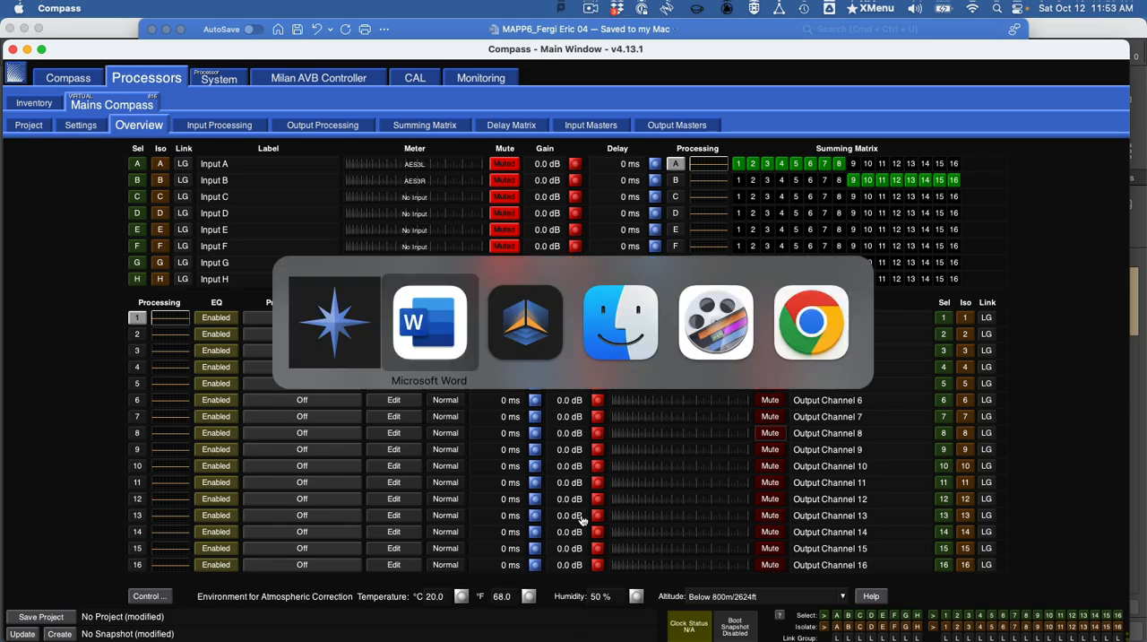
pyautogui.click(527, 349)
pyautogui.press('super+Tab')
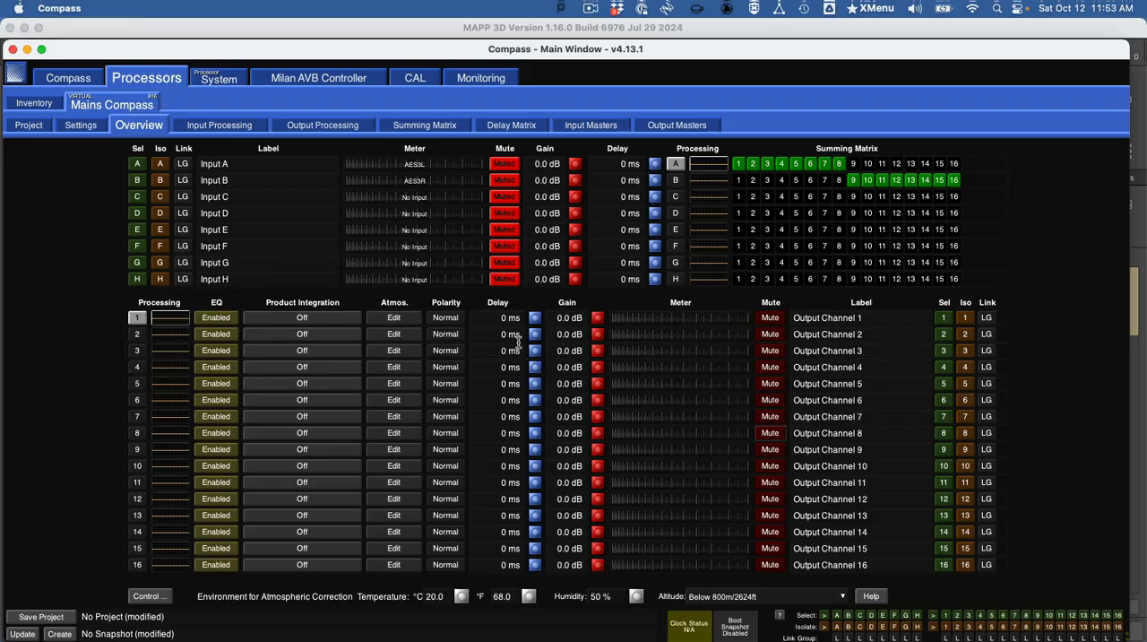
# - Switch to the Word document and read the Compass Linking section through the link group assignment picture
pyautogui.press('super+Tab')
pyautogui.click(493, 337)
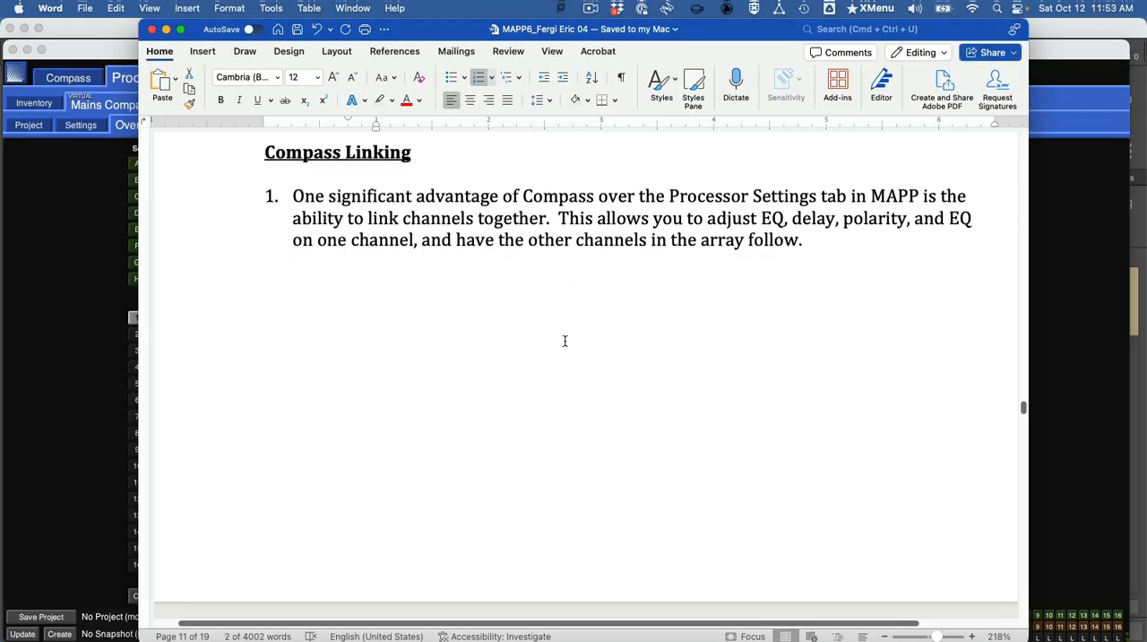
pyautogui.scroll(-3, 564, 341)
pyautogui.scroll(-10, 614, 338)
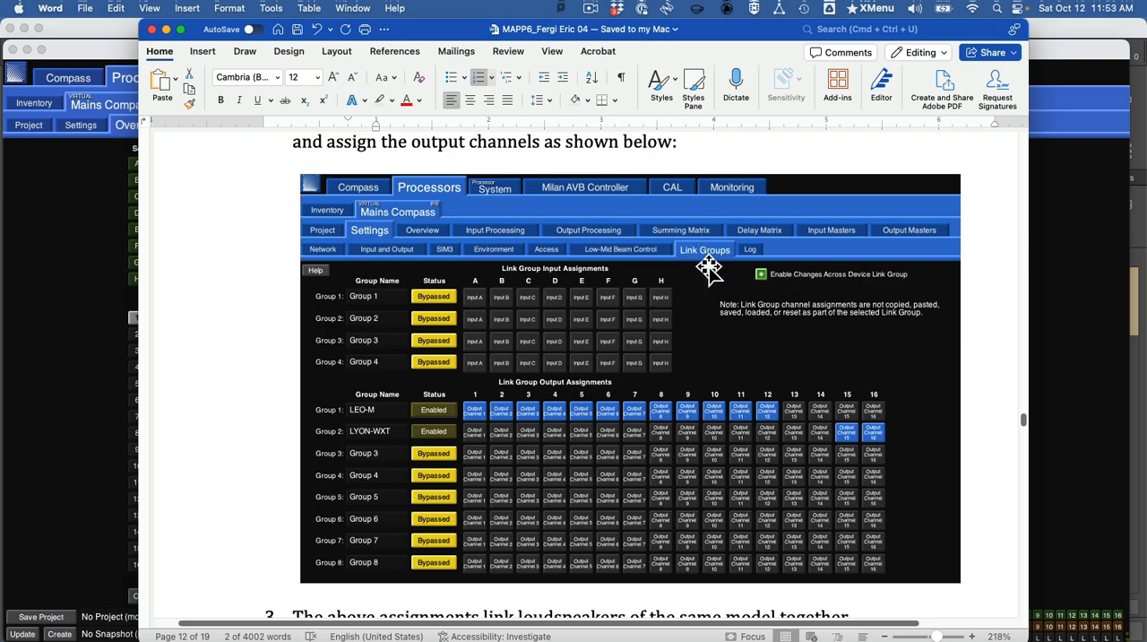
# - Switch to Compass and open the Link Groups settings of the Mains Compass processor
pyautogui.press('super+Tab')
pyautogui.press('super+Tab')
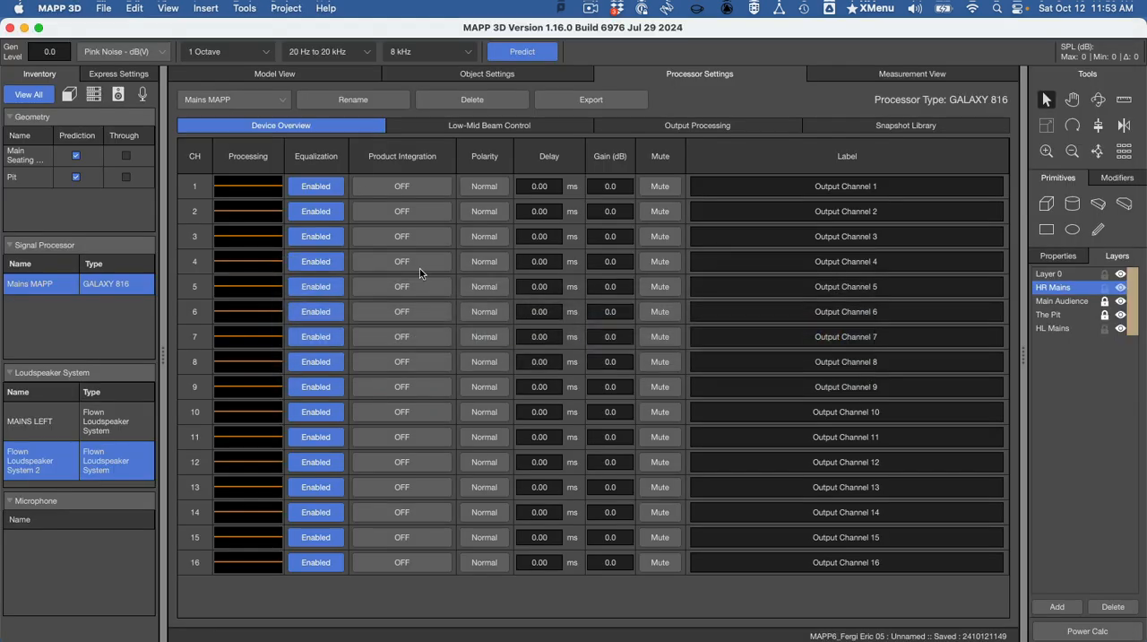
pyautogui.press('super+Tab')
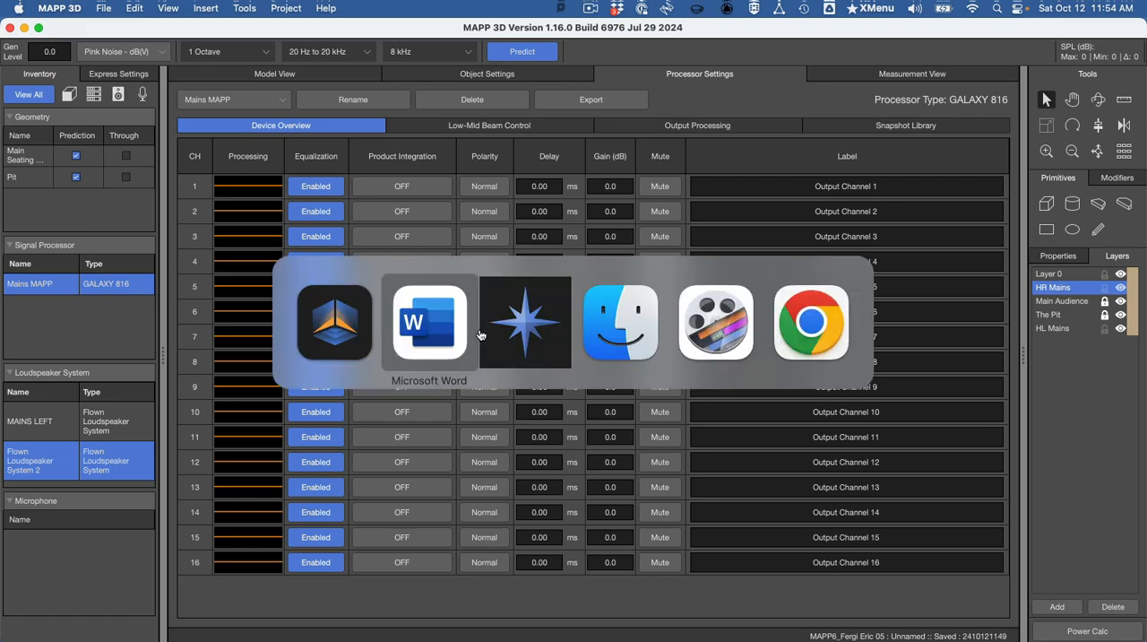
pyautogui.click(501, 334)
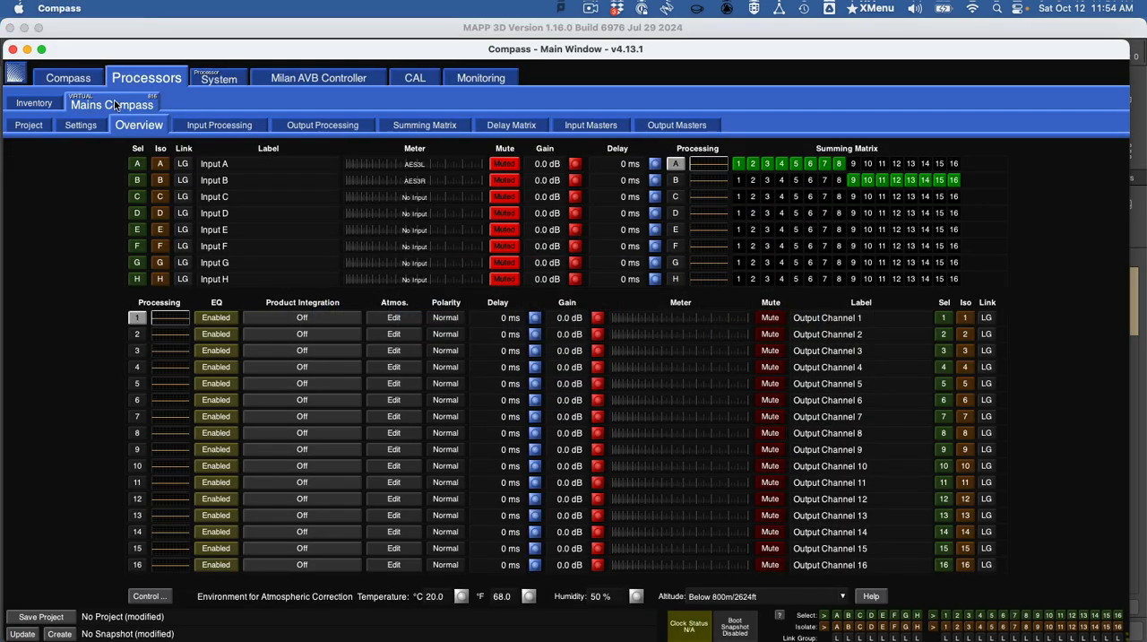
pyautogui.click(92, 127)
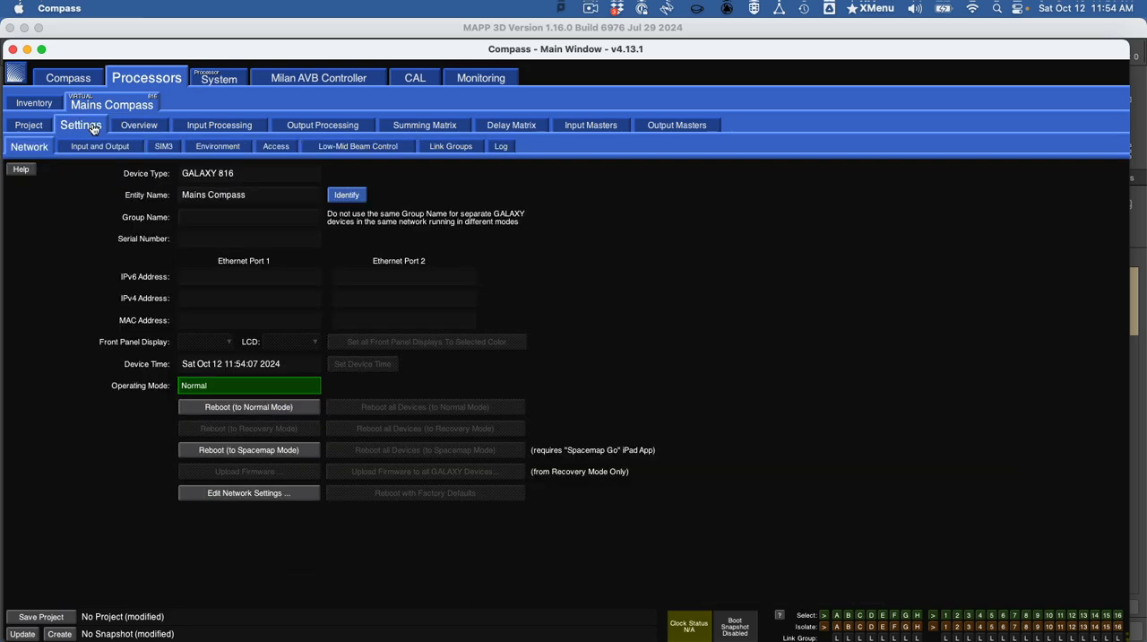
pyautogui.click(451, 149)
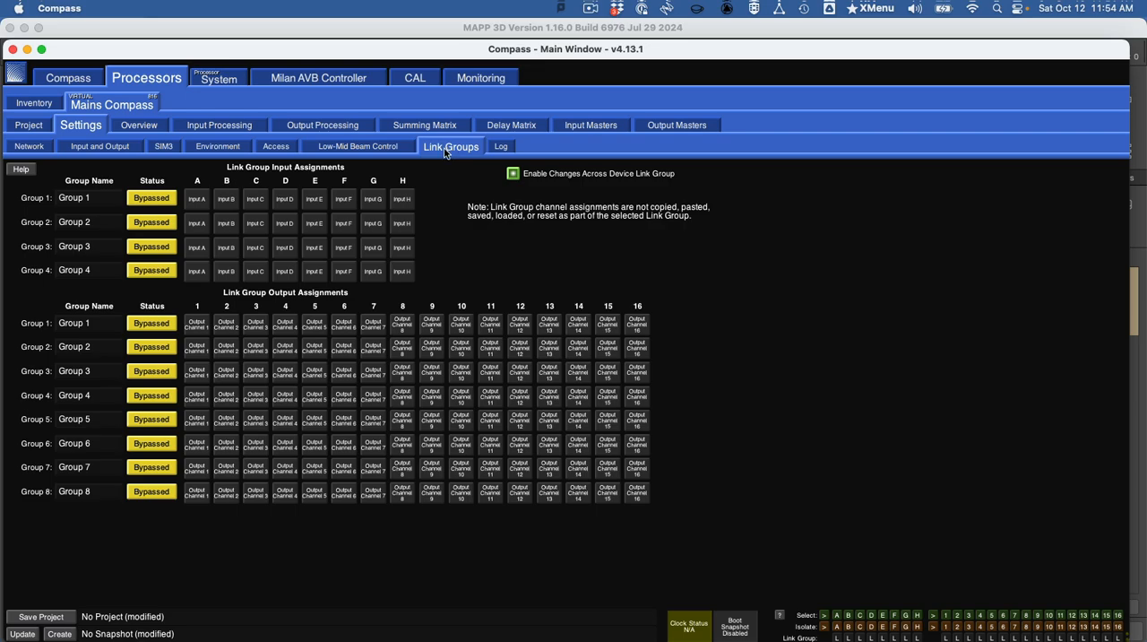
# - Check the example link group names and output assignments in the Word document and return to Compass
pyautogui.press('super+Tab')
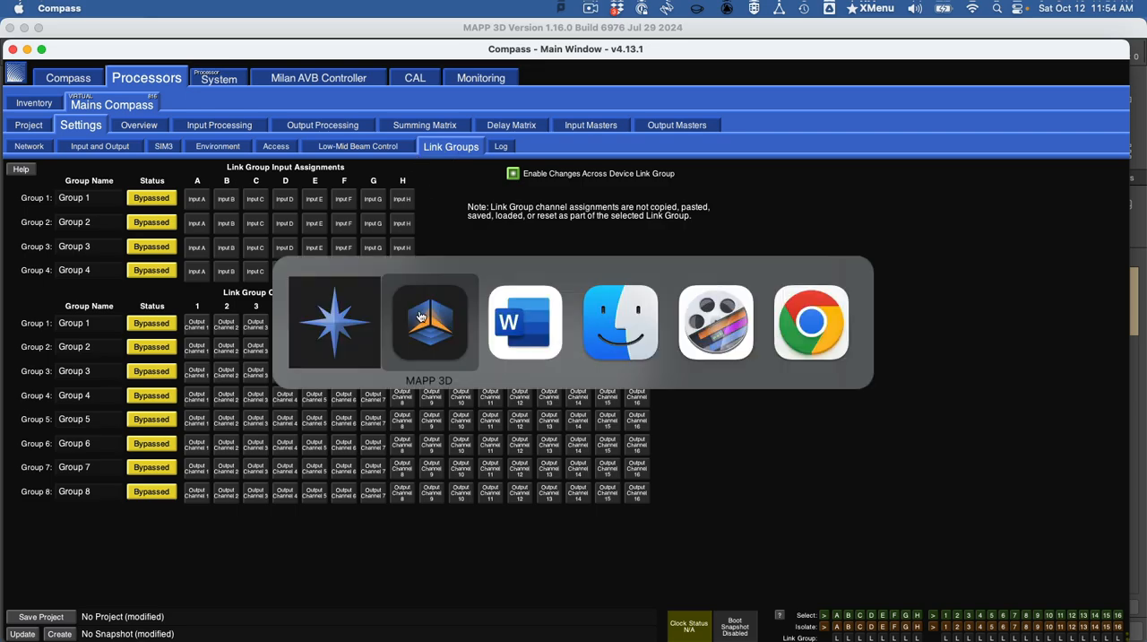
pyautogui.click(526, 324)
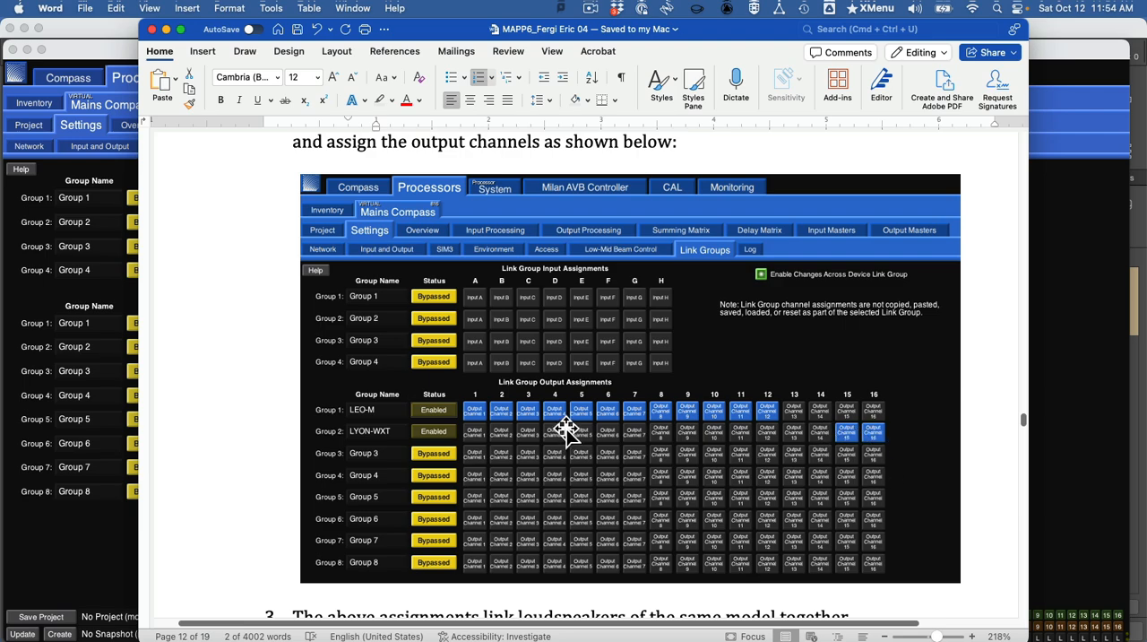
pyautogui.press('super+Tab')
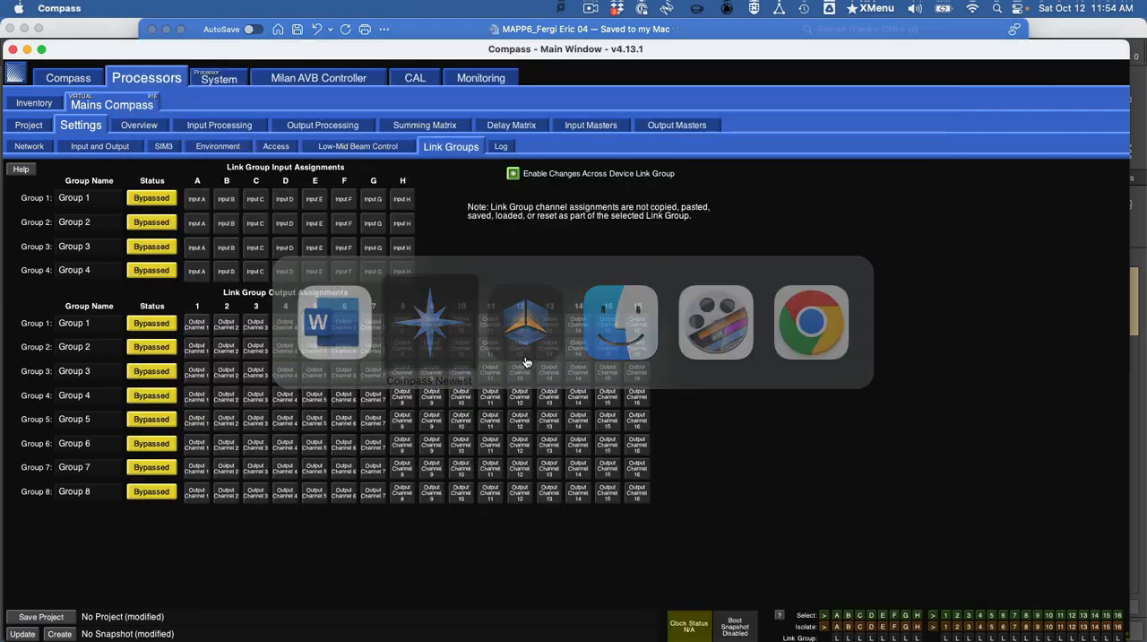
# - Enable output link groups 1 and 2 and name them LEO-M and LTYON-WXT
pyautogui.click(172, 326)
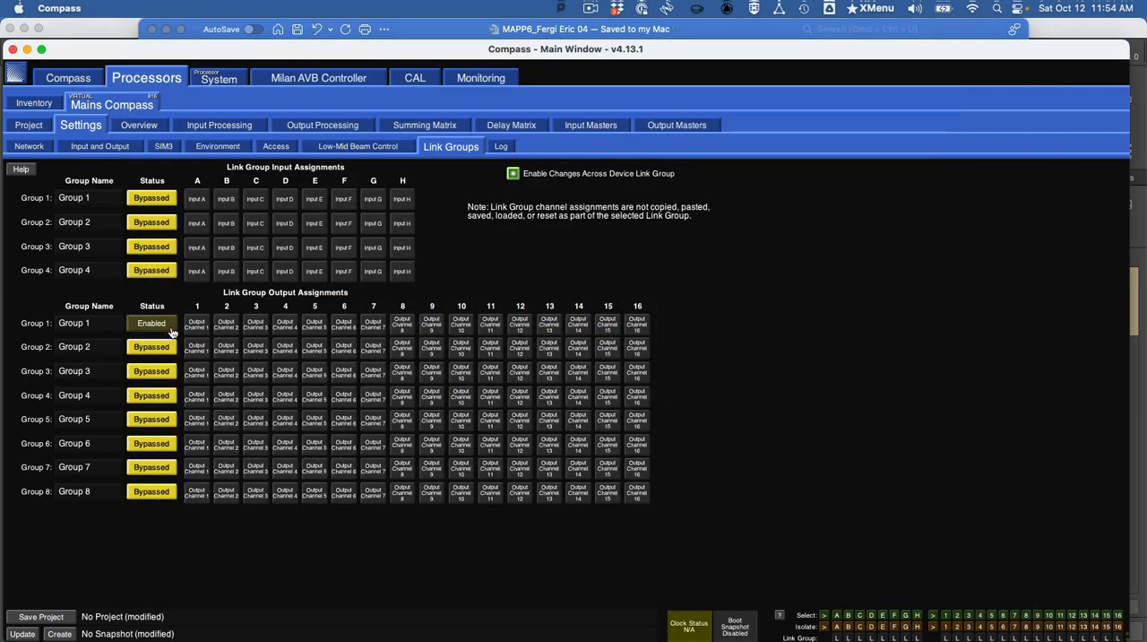
pyautogui.click(165, 348)
pyautogui.click(101, 321)
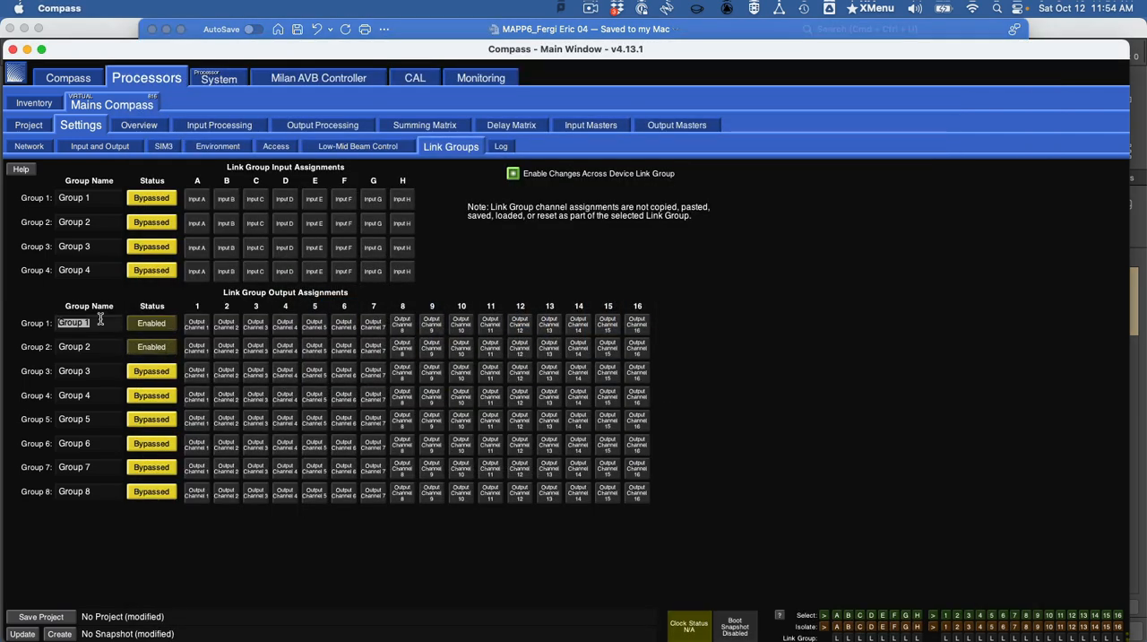
pyautogui.write('LEO-M')
pyautogui.click(96, 344)
pyautogui.write('L')
# - Assign output channels 1 through 11 to the LEO-M link group
pyautogui.click(210, 330)
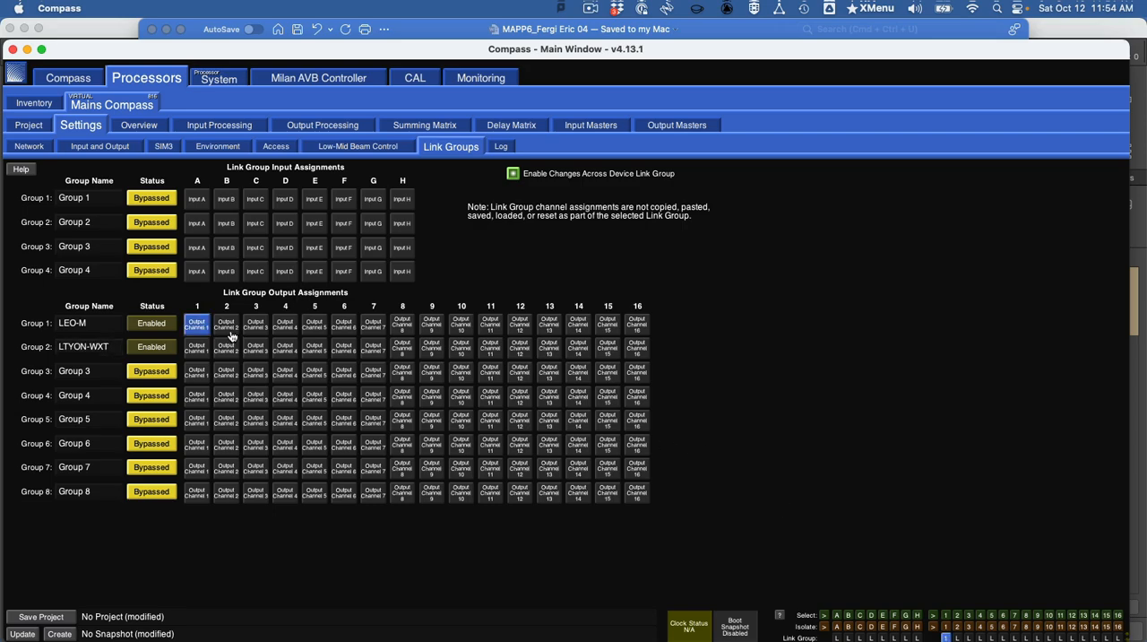
pyautogui.click(230, 333)
pyautogui.click(262, 330)
pyautogui.click(283, 330)
pyautogui.click(313, 333)
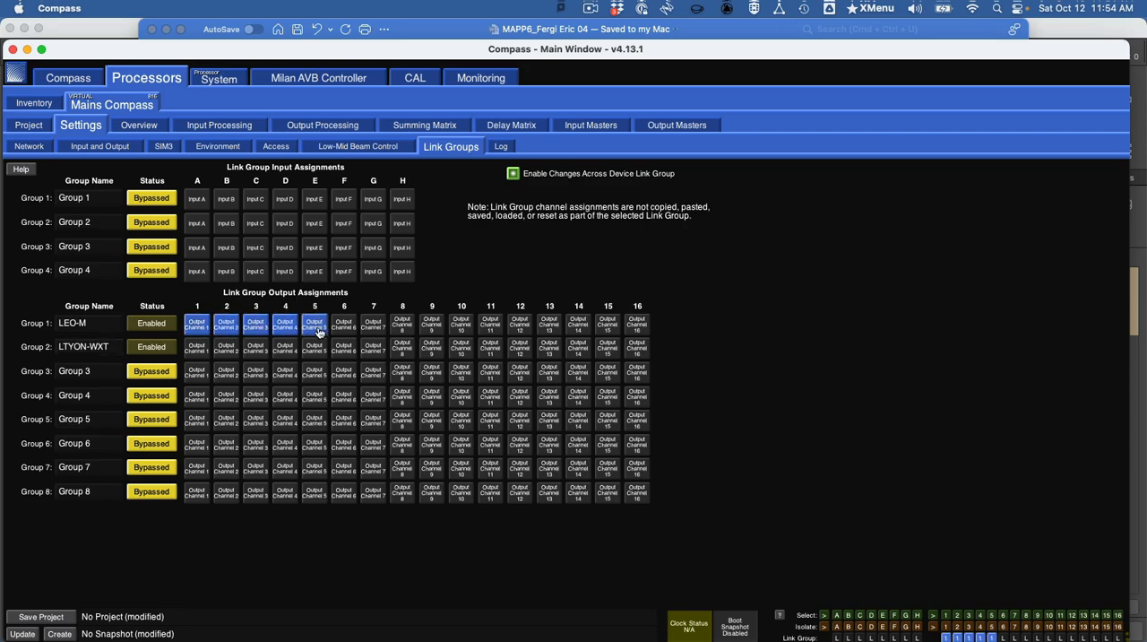
pyautogui.click(345, 334)
pyautogui.click(383, 328)
pyautogui.click(405, 328)
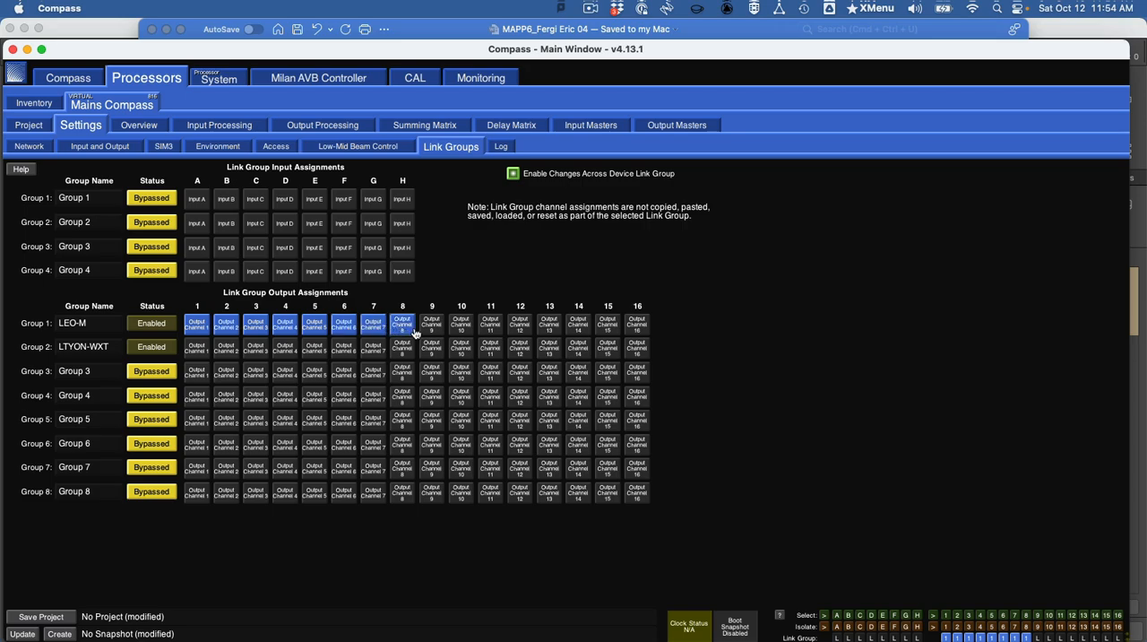
pyautogui.click(435, 329)
pyautogui.click(458, 329)
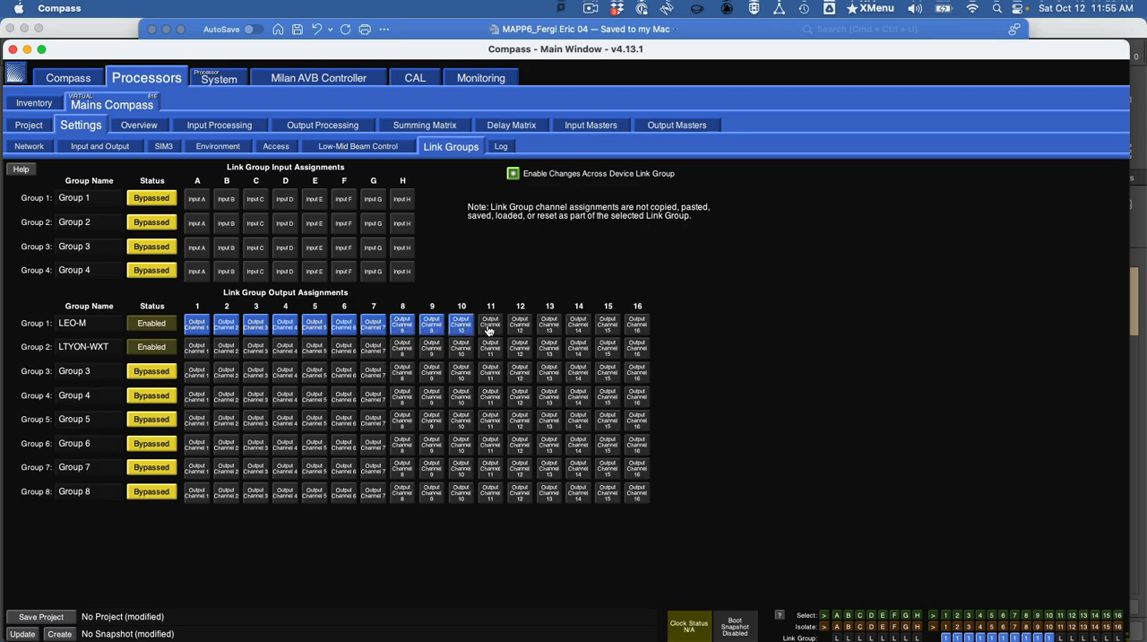
pyautogui.click(490, 330)
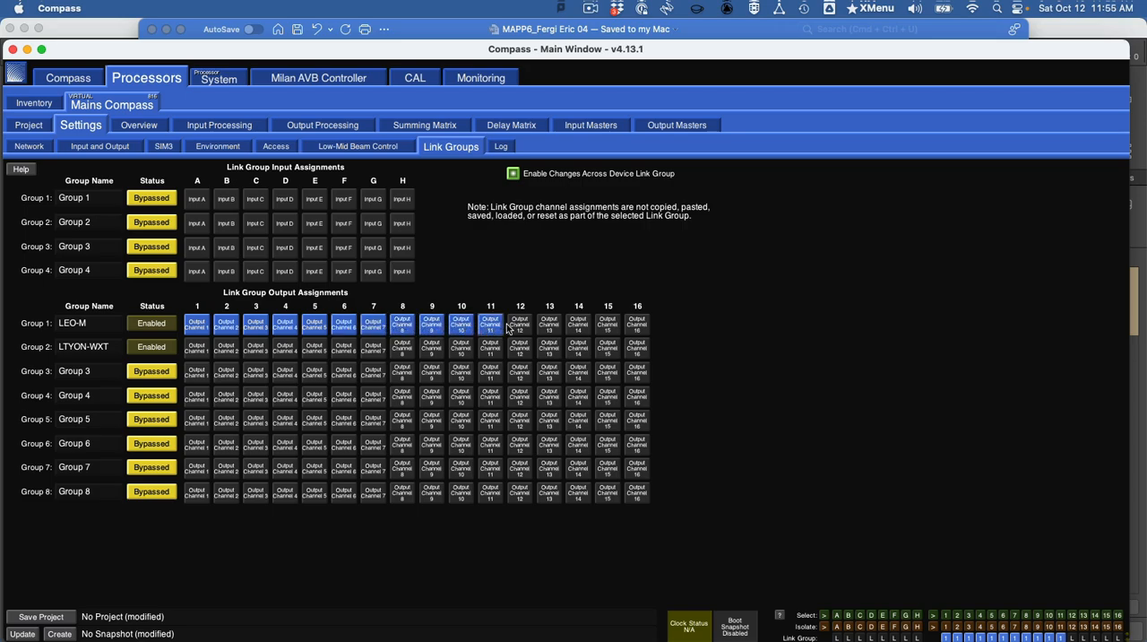
# - Assign output channels 15 and 16 to link group 2 and output channel 12 to the LEO-M group
pyautogui.click(636, 351)
pyautogui.click(609, 351)
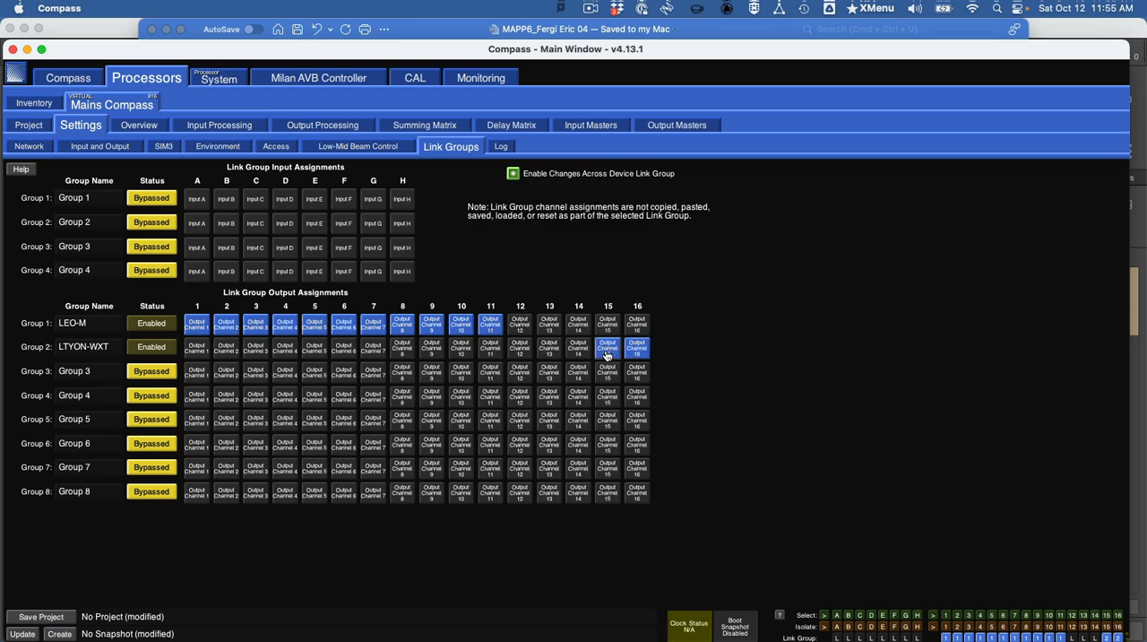
pyautogui.click(525, 326)
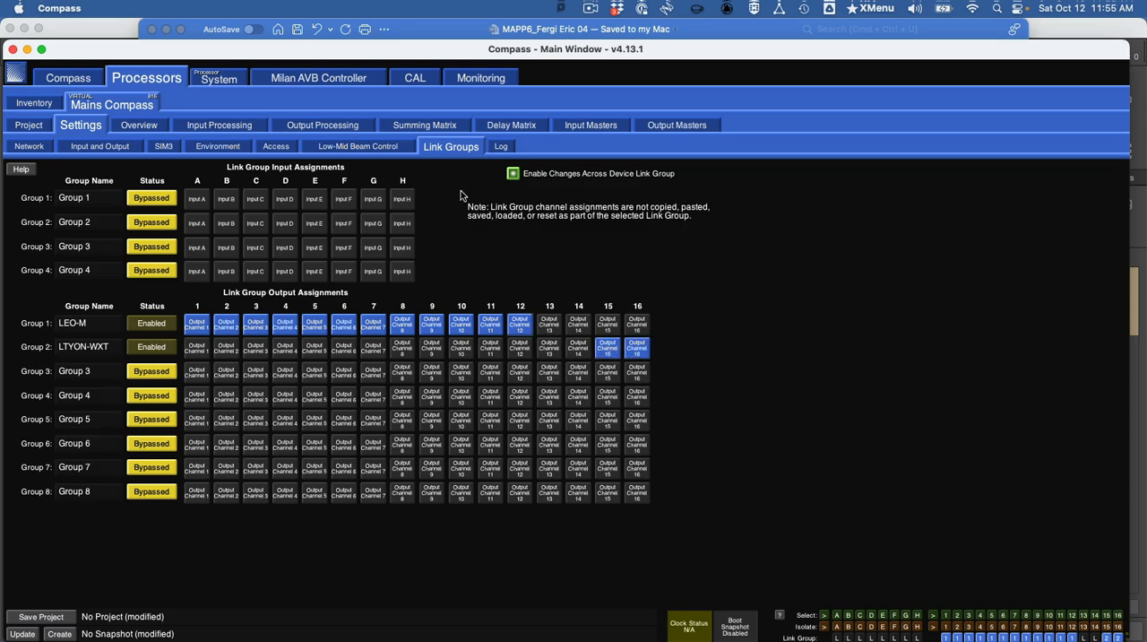
# - Test the LEO-M linking in the processor overview by selecting output channel 1 and deselecting the group through channel 12
pyautogui.click(142, 127)
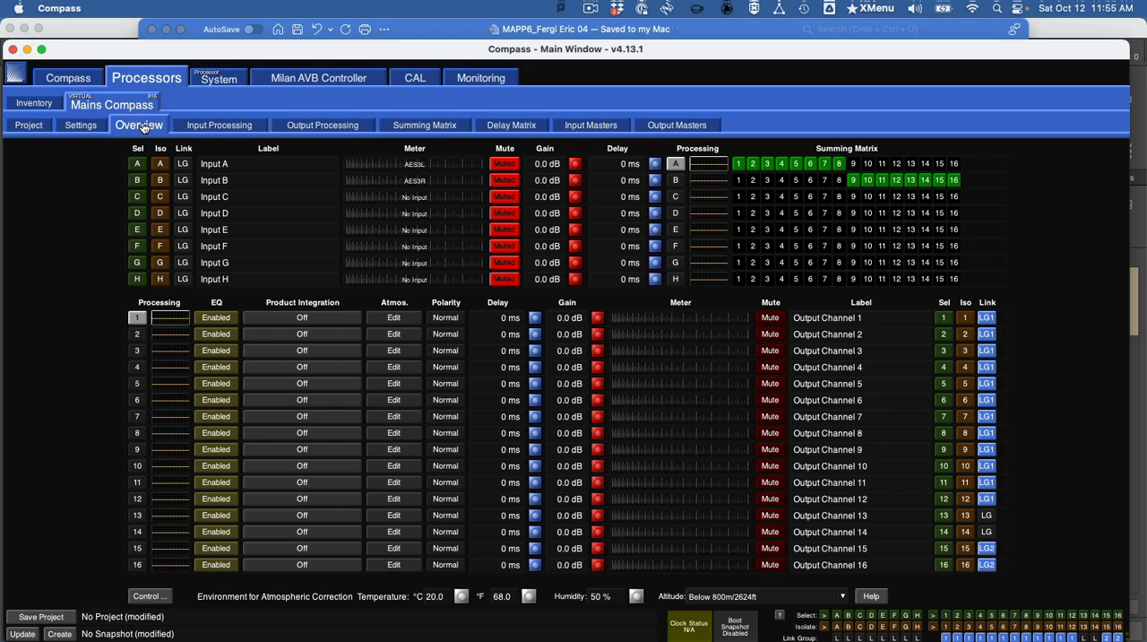
pyautogui.click(944, 318)
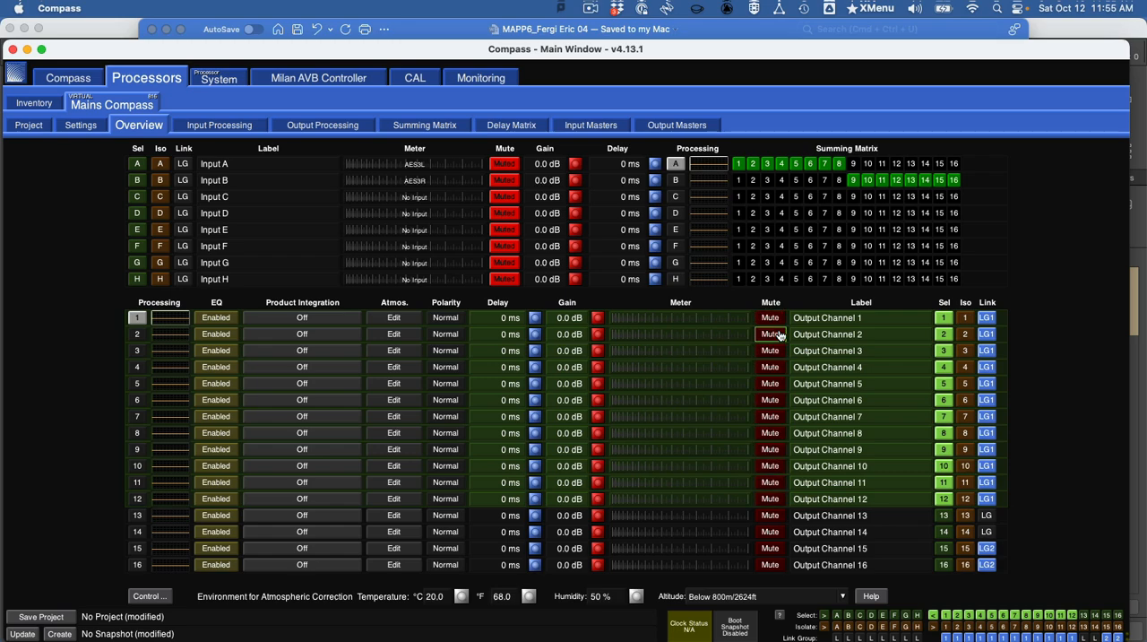
pyautogui.click(943, 502)
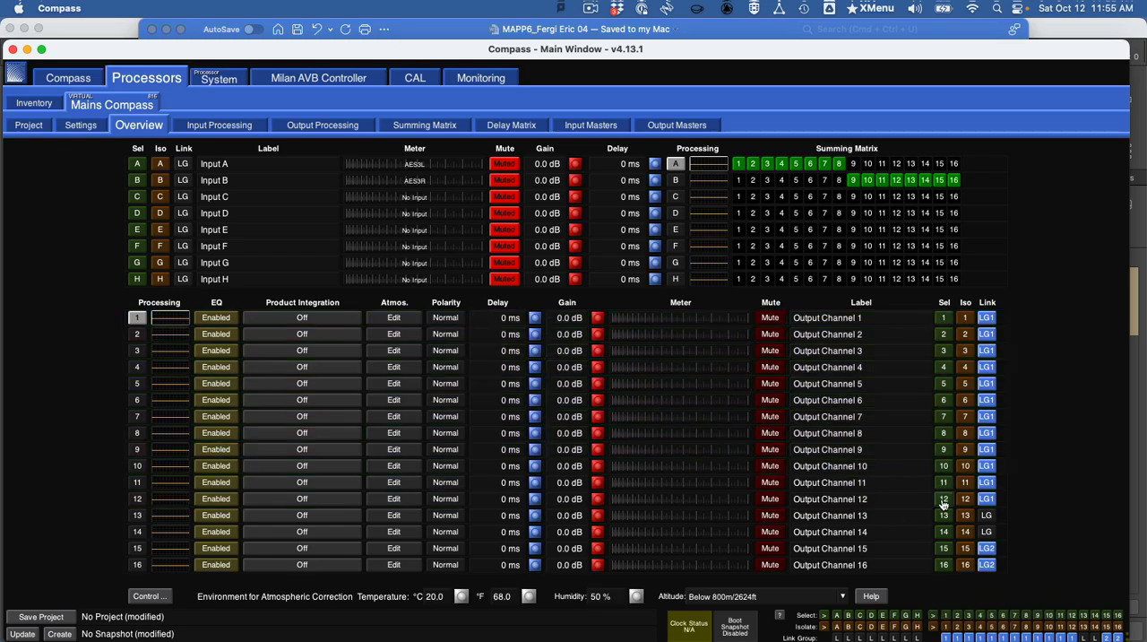
# - Test link group 2 by selecting channel 15, mute and unmute lower output channels, and select the LEO-M channels as well
pyautogui.click(944, 556)
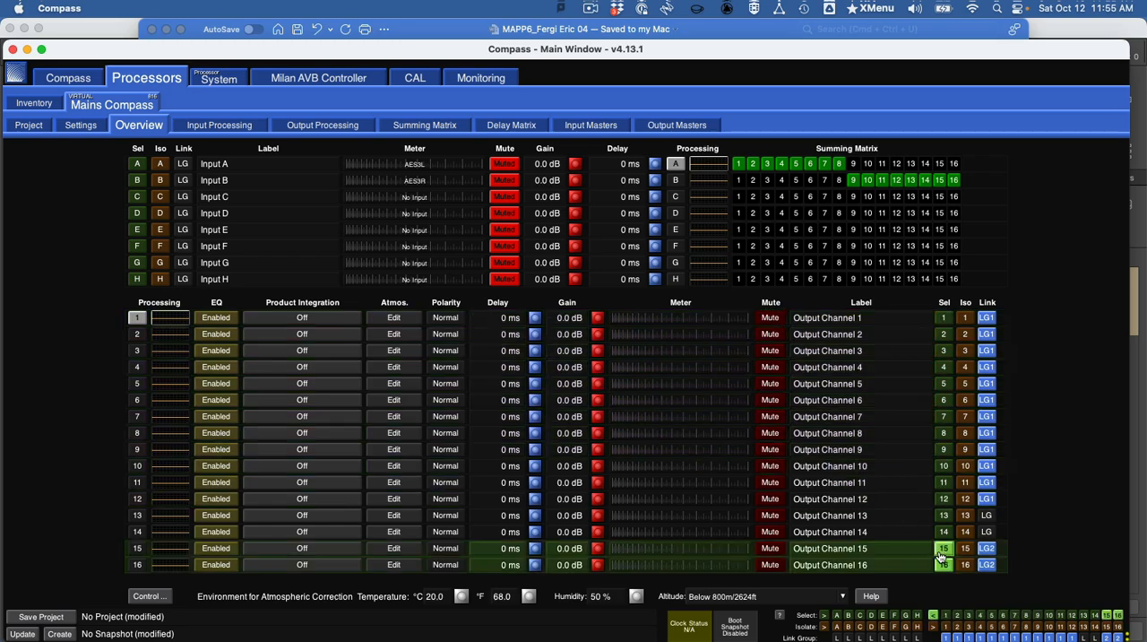
pyautogui.click(770, 550)
pyautogui.click(770, 550)
pyautogui.click(770, 549)
pyautogui.click(772, 550)
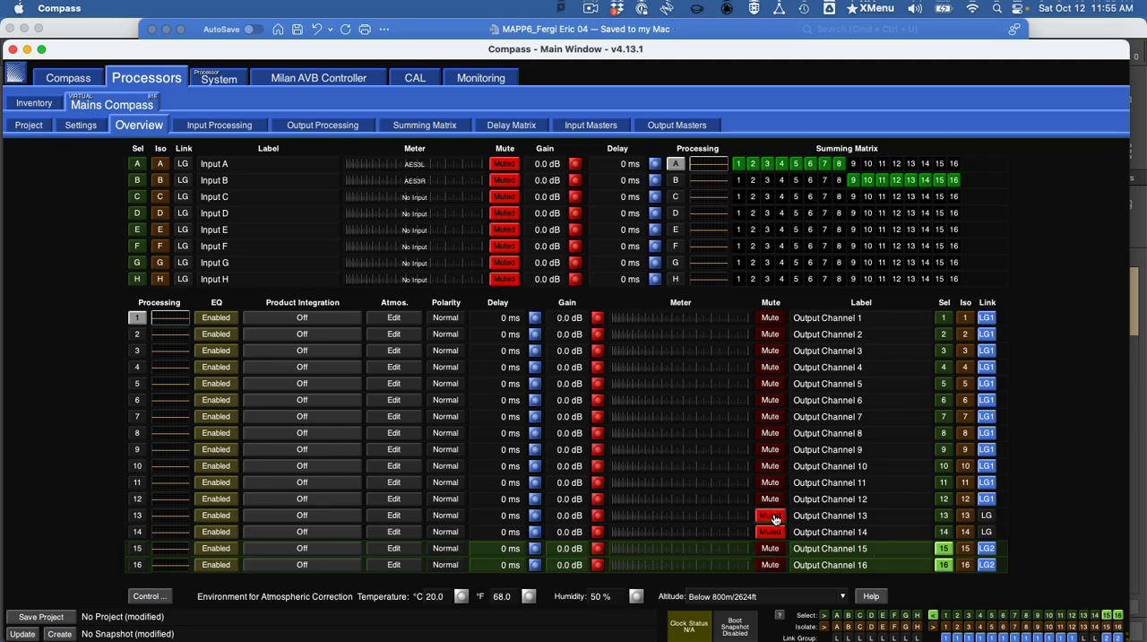
pyautogui.click(772, 531)
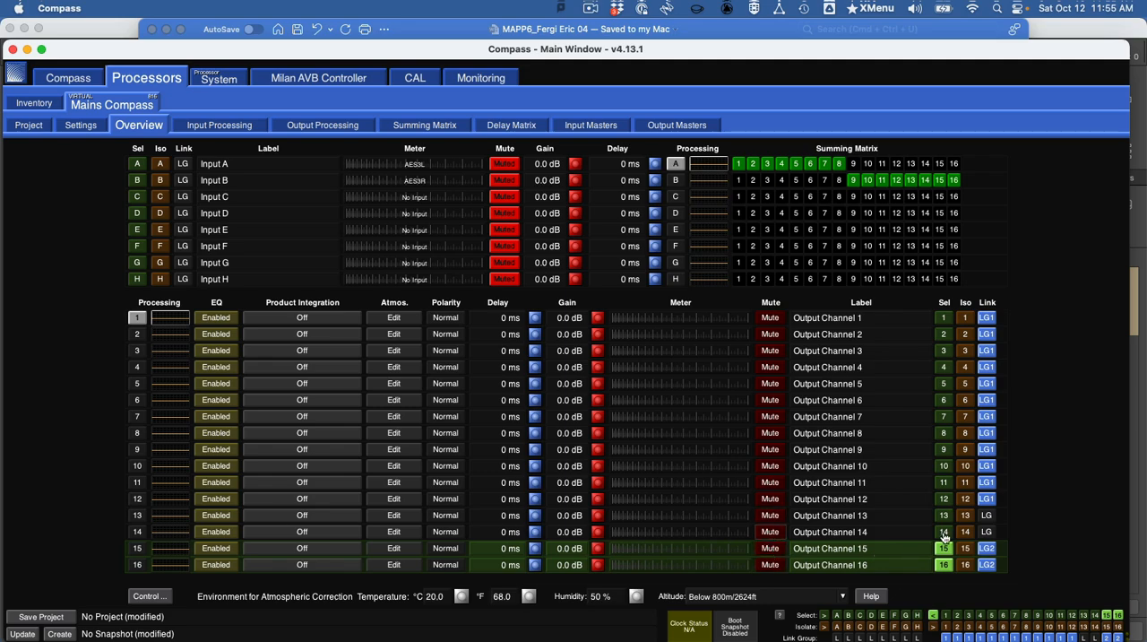
pyautogui.click(944, 466)
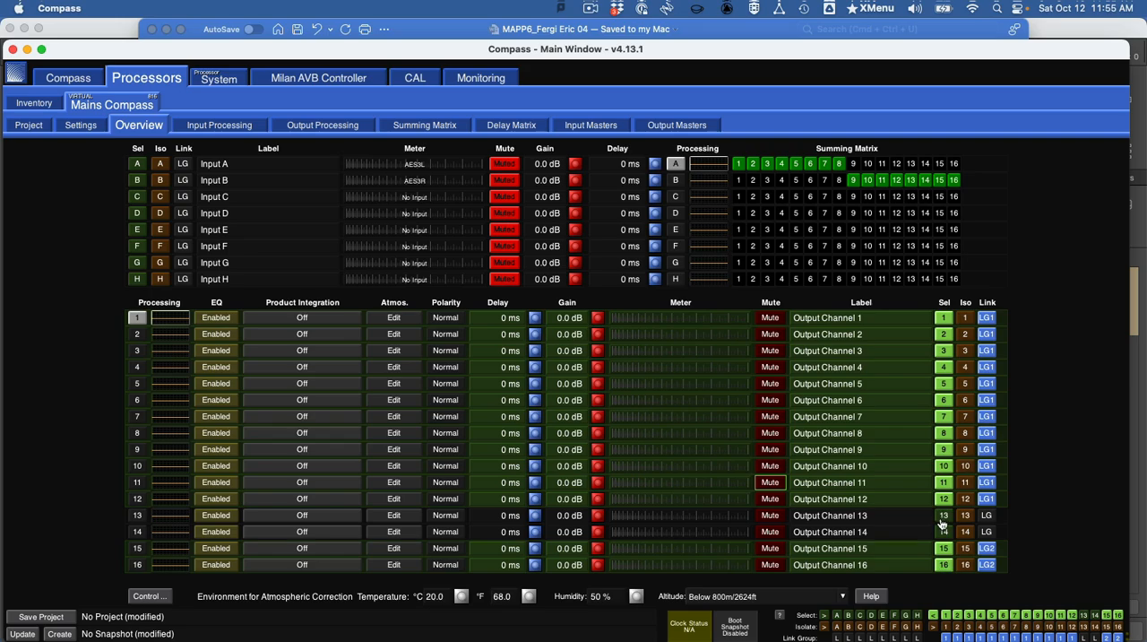
# - Recheck the Word example, then in Compass name output link group 3 ALL, enable it and assign output channels 1 and 2
pyautogui.press('super+Tab')
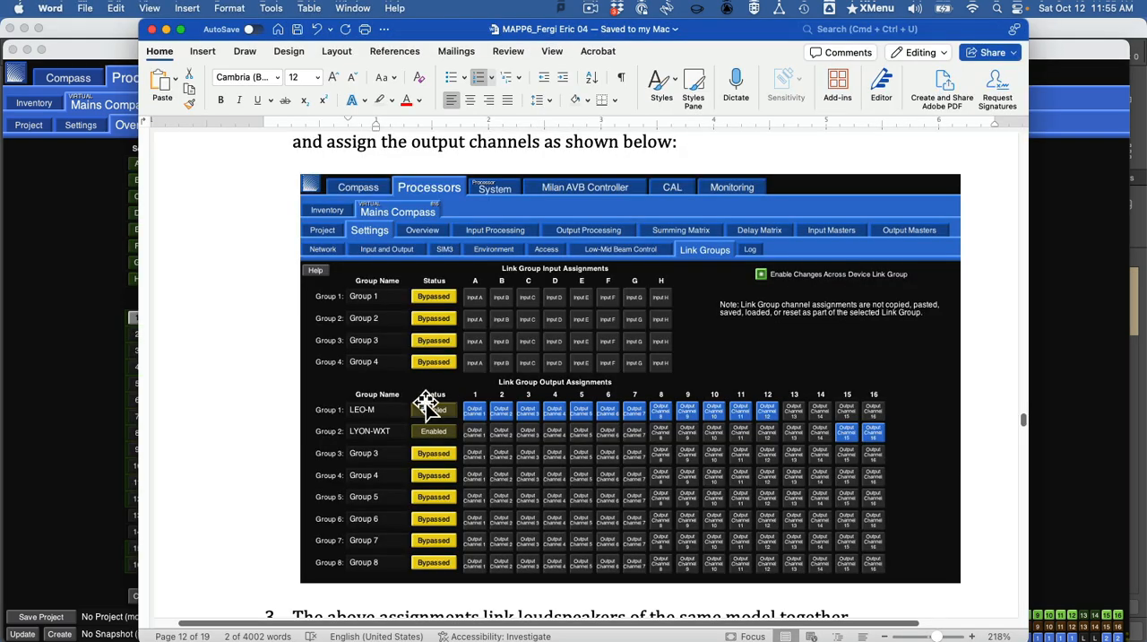
pyautogui.press('super+Tab')
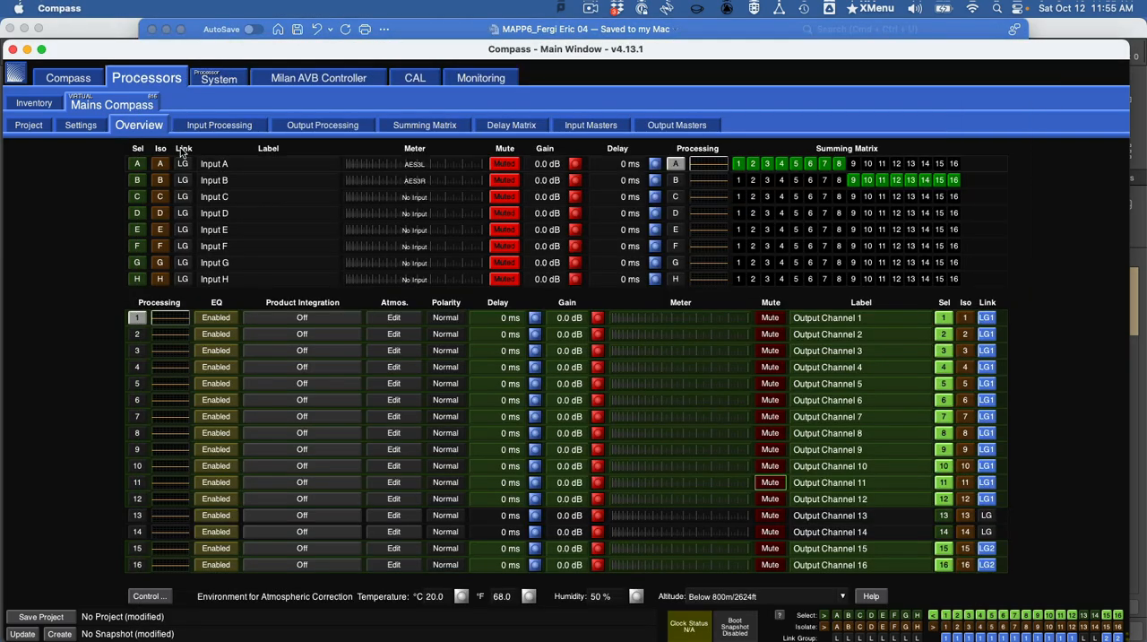
pyautogui.click(95, 127)
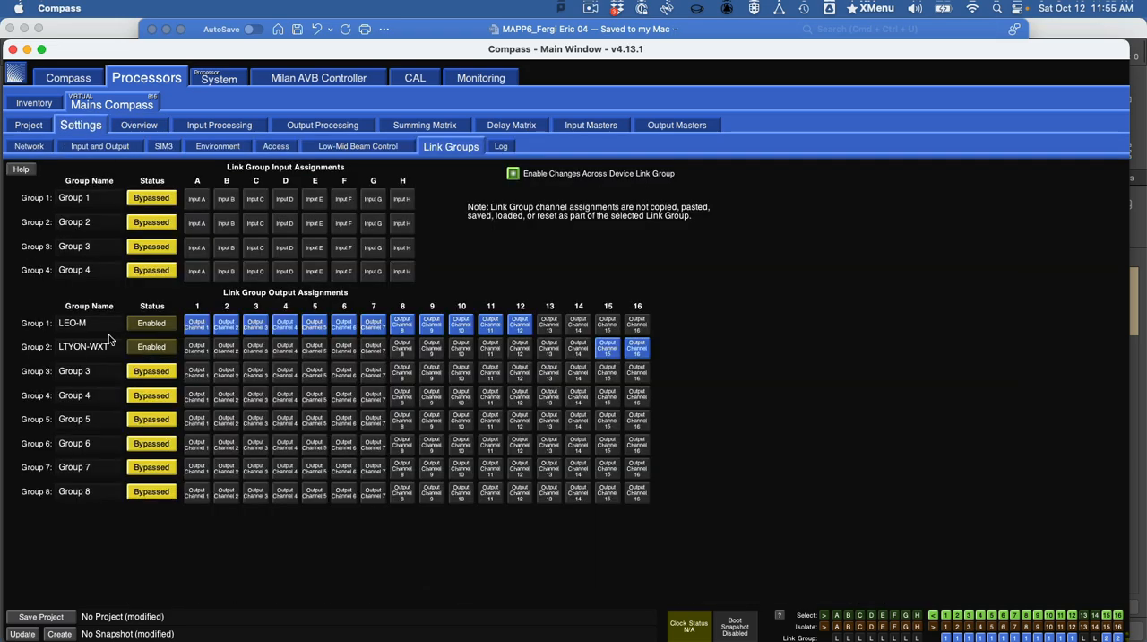
pyautogui.click(90, 368)
pyautogui.write('ALL')
pyautogui.click(144, 373)
pyautogui.click(196, 374)
pyautogui.click(220, 383)
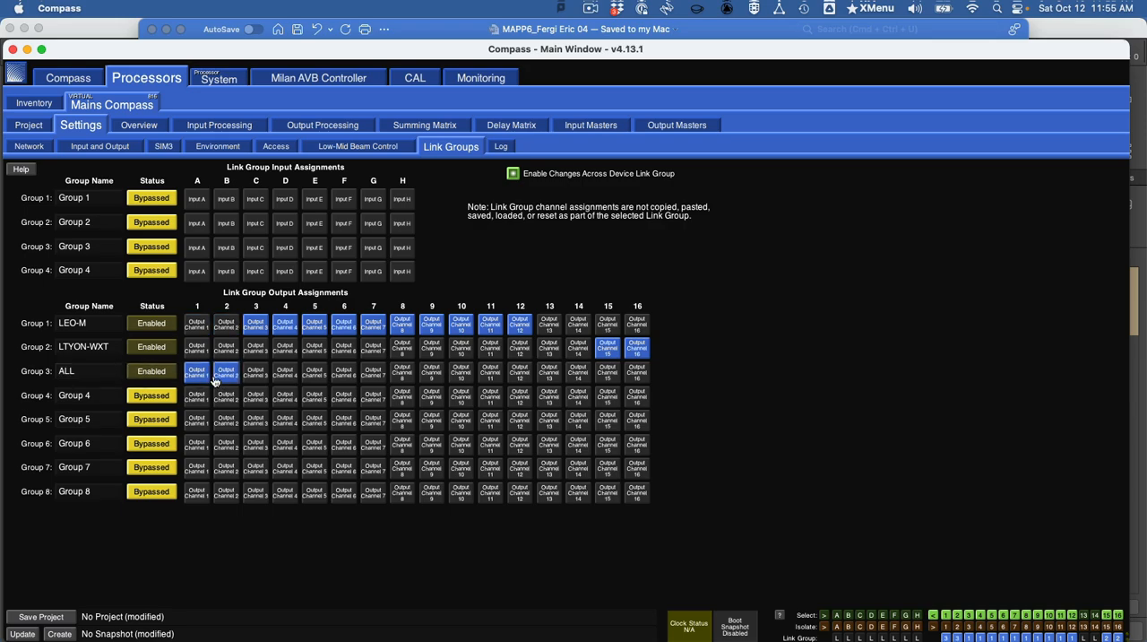
# - Remove output channels 2 and 1 from the ALL link group and bypass that group
pyautogui.click(225, 377)
pyautogui.click(196, 373)
pyautogui.click(143, 374)
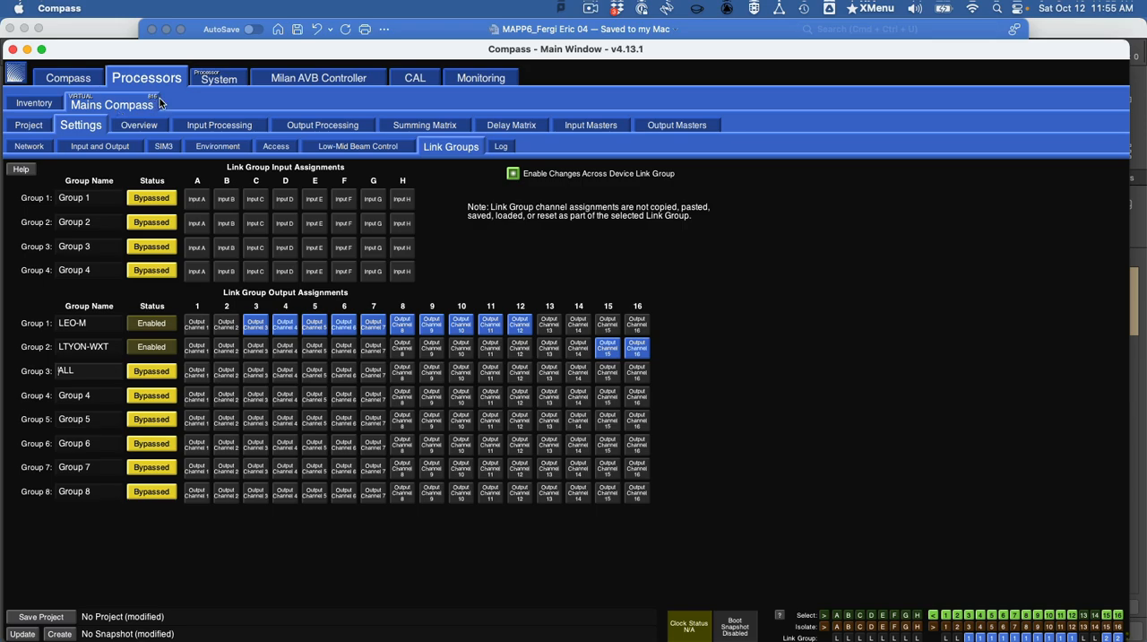
# - Return to the processor overview and deselect all selected output channels, including the linked groups and channels 1 and 2
pyautogui.click(139, 127)
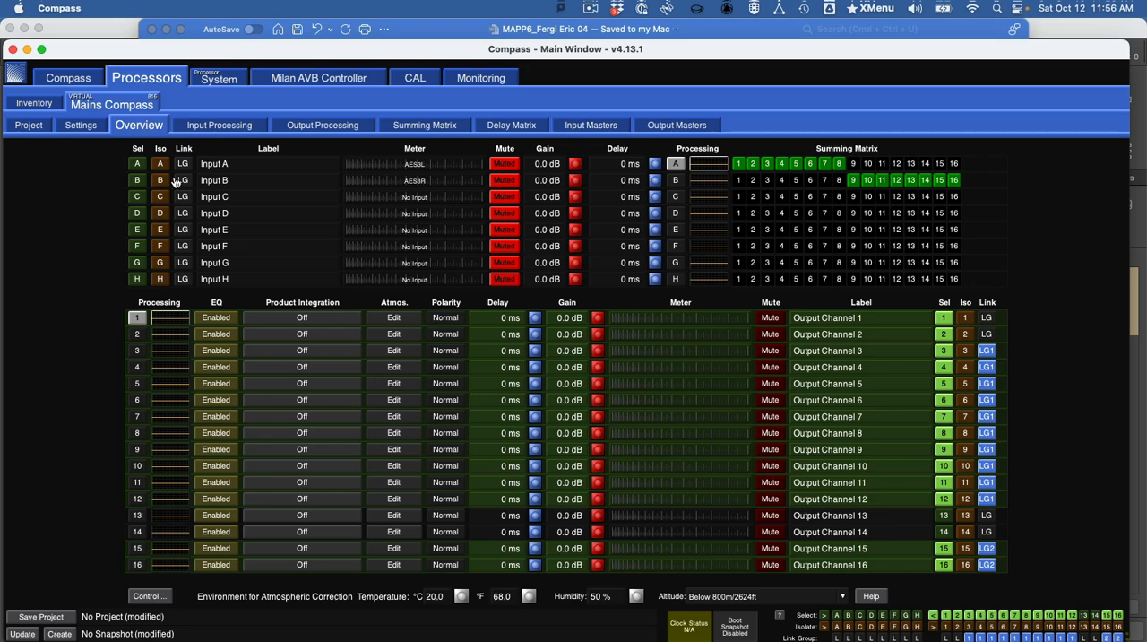
pyautogui.click(946, 499)
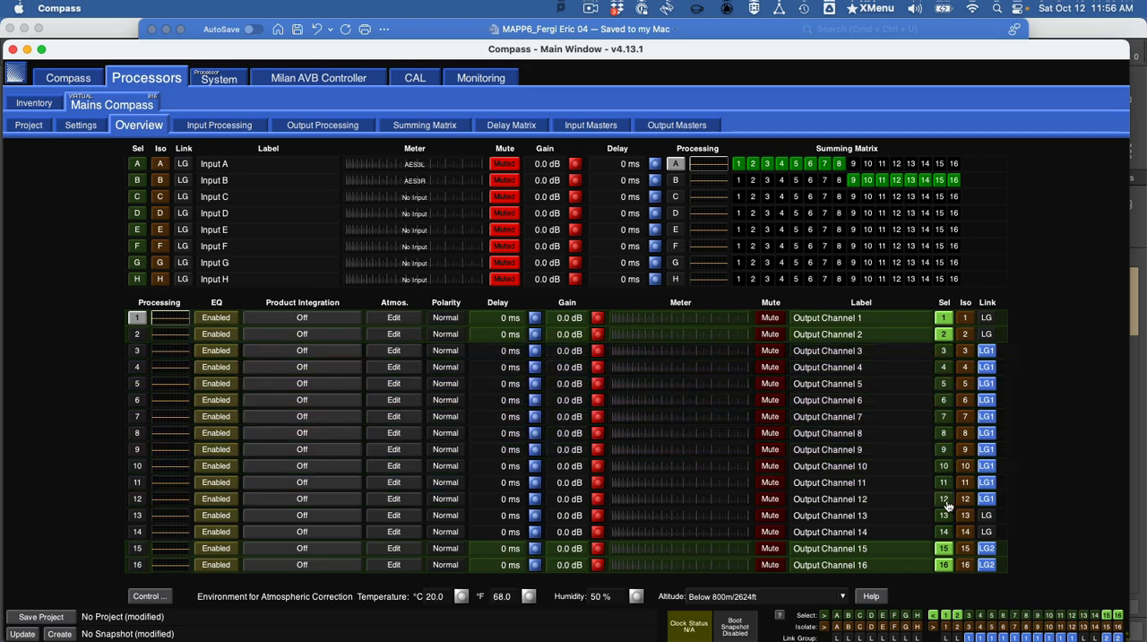
pyautogui.click(945, 549)
pyautogui.click(946, 335)
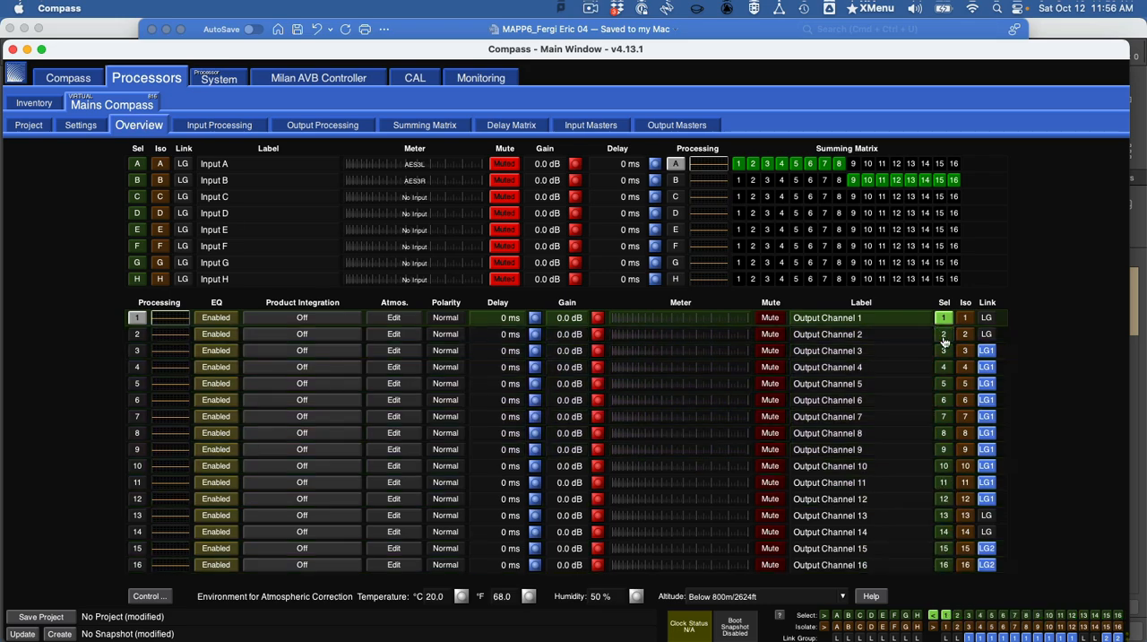
pyautogui.click(946, 320)
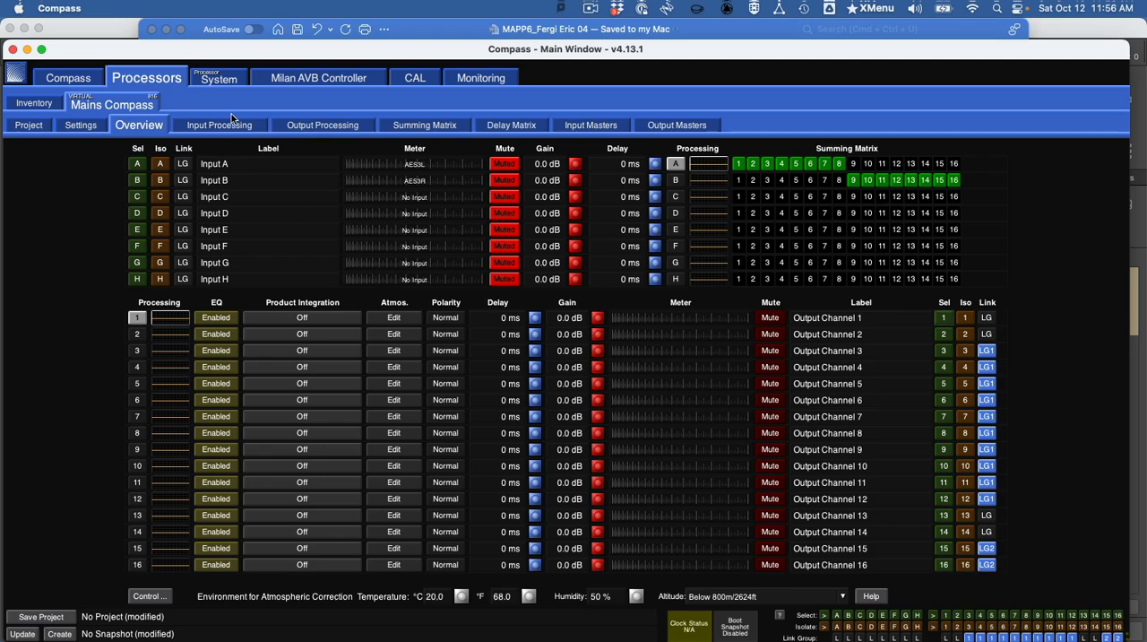
# - Reassign output channels 1 and 2 to the LEO-M output link group and return to the processor overview
pyautogui.click(97, 128)
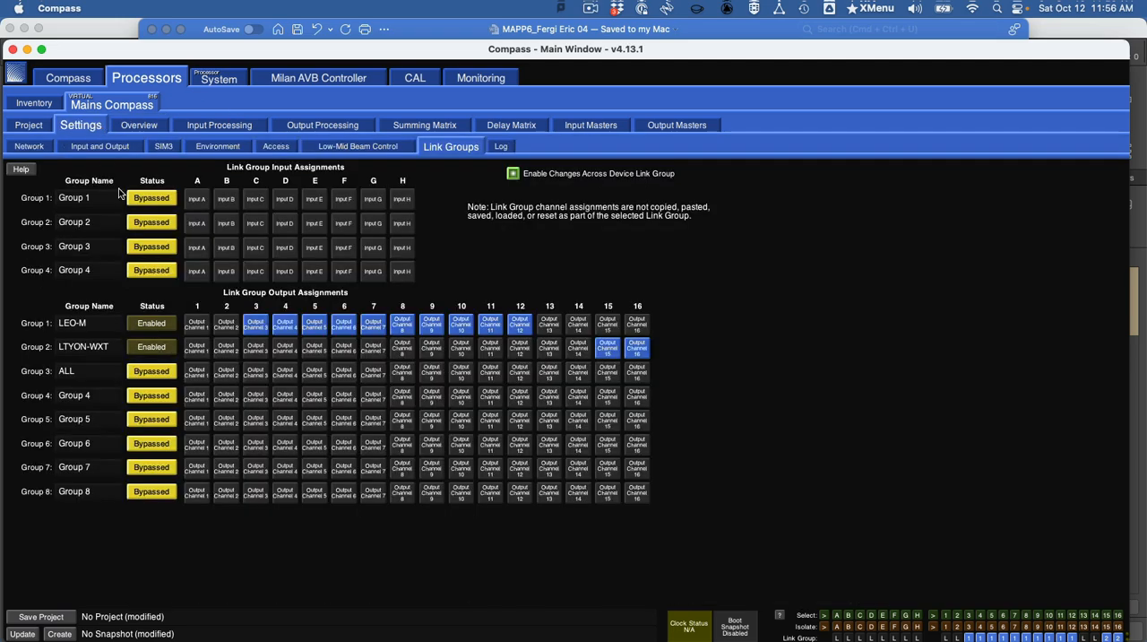
pyautogui.click(217, 328)
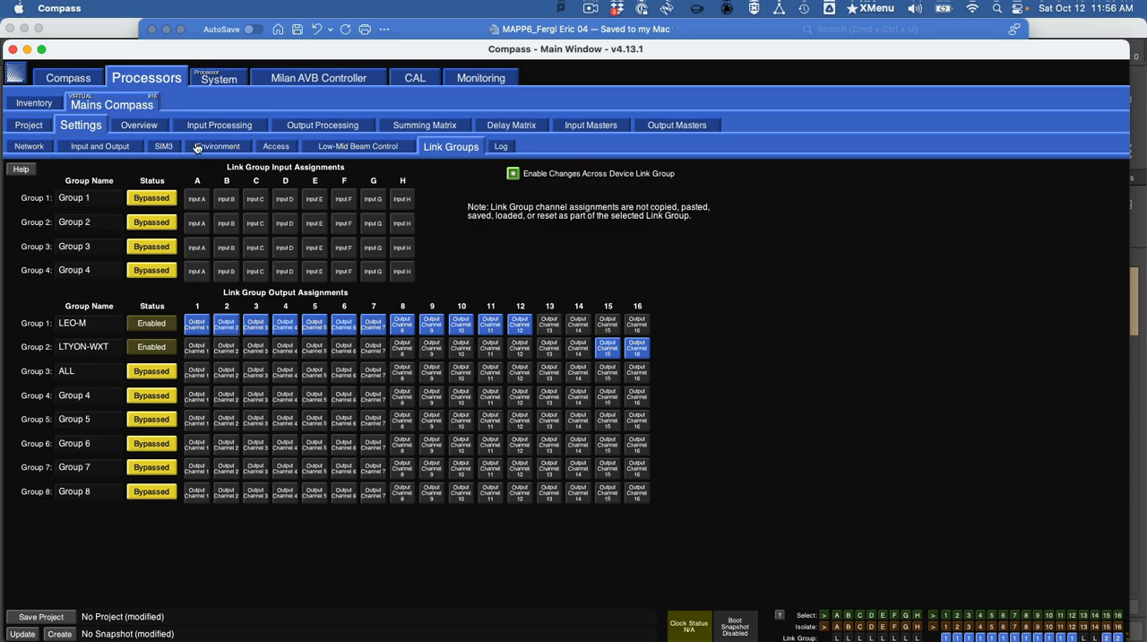
pyautogui.click(150, 126)
# - Switch to Word and read the instructions that follow the link group assignments, up to creating a snapshot and saving the project
pyautogui.press('super+Tab')
pyautogui.press('super+Tab')
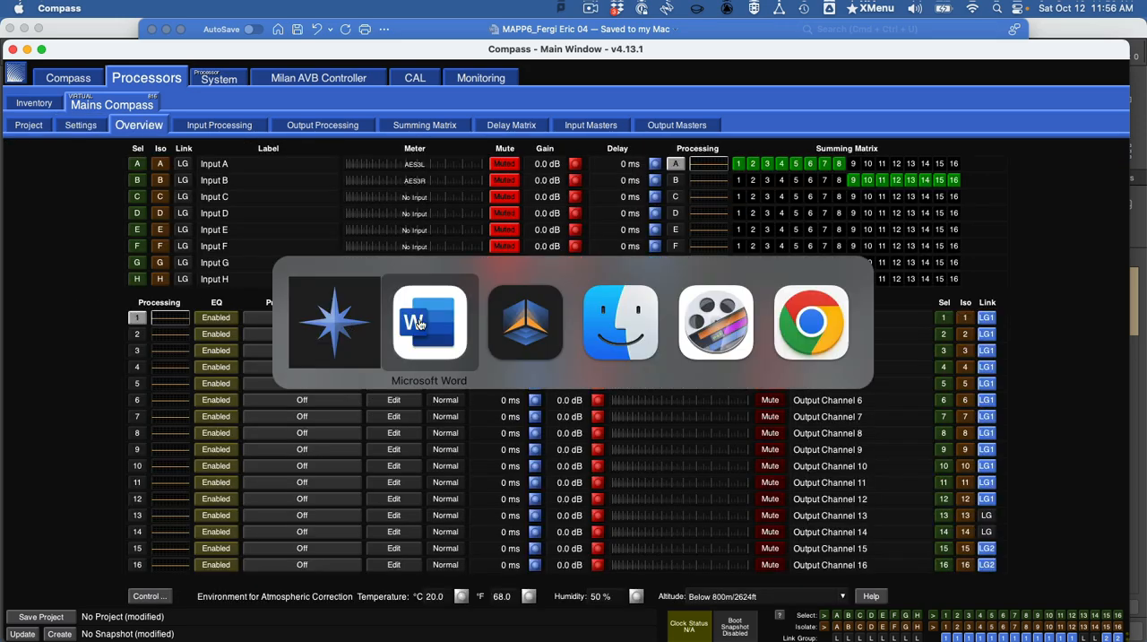
pyautogui.scroll(-3, 538, 412)
pyautogui.scroll(-10, 547, 427)
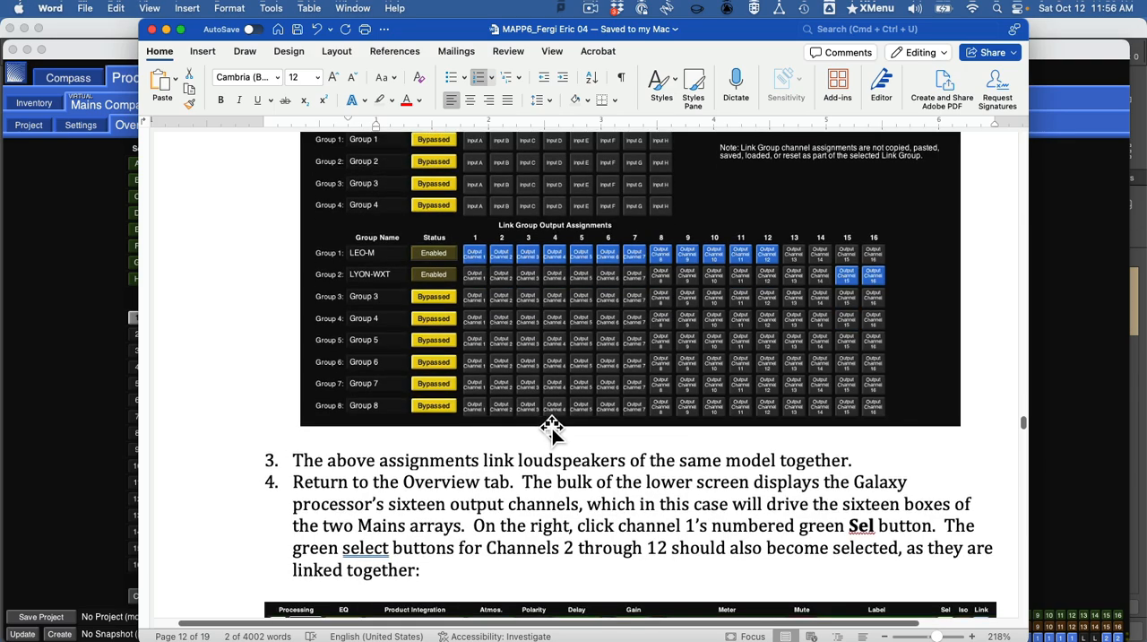
pyautogui.scroll(-2, 560, 430)
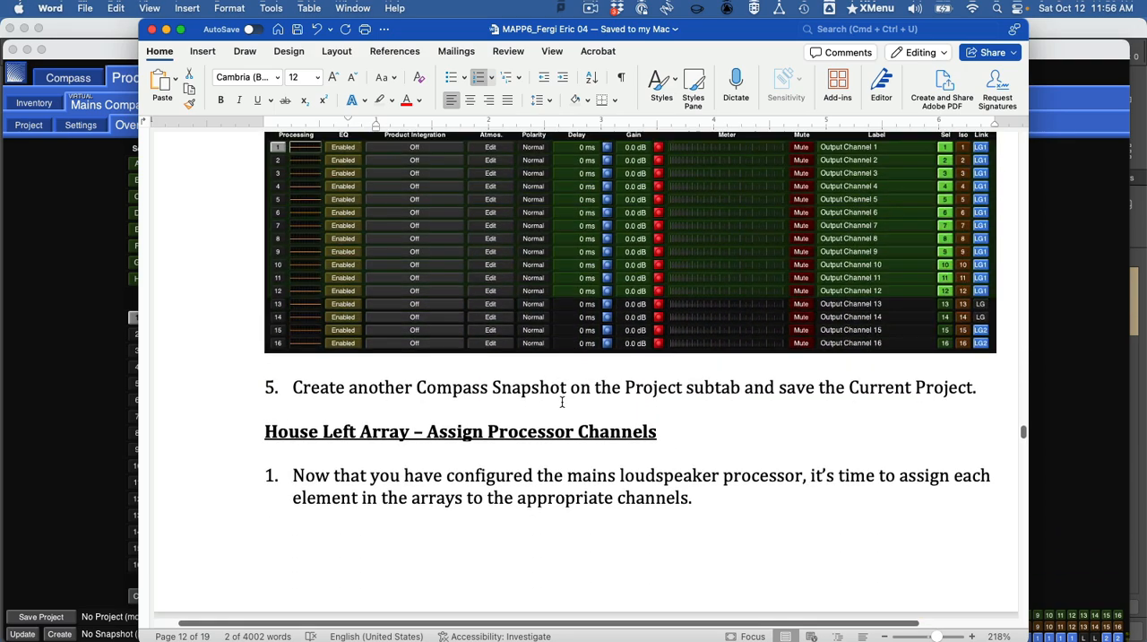
pyautogui.scroll(1, 563, 401)
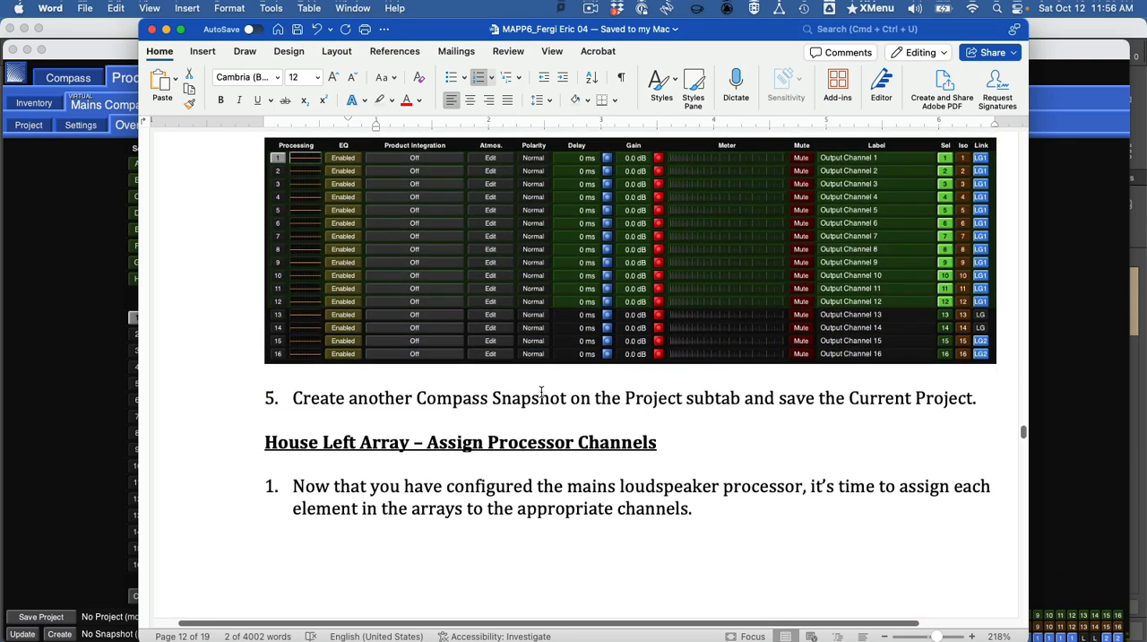
pyautogui.scroll(6, 551, 402)
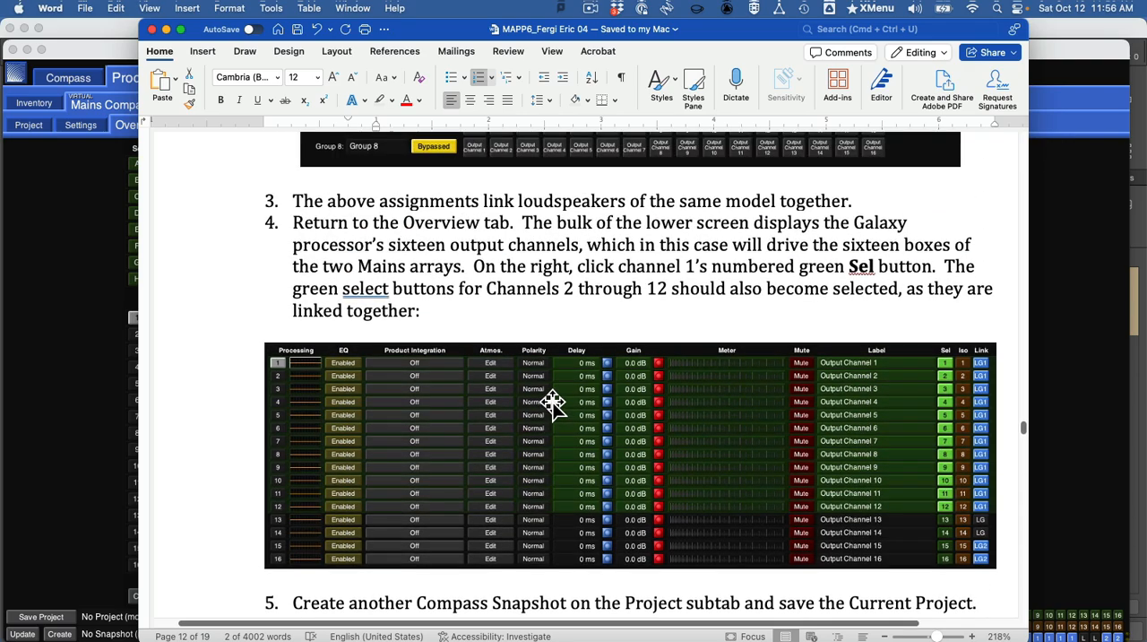
pyautogui.scroll(-1, 573, 409)
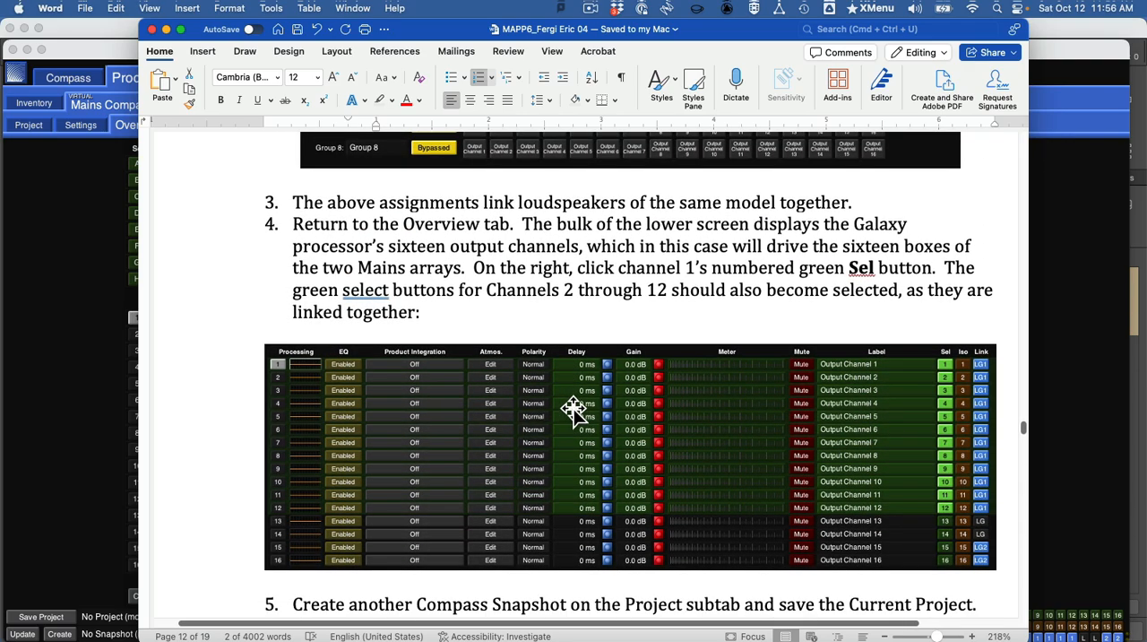
pyautogui.scroll(-4, 554, 397)
pyautogui.scroll(2, 551, 397)
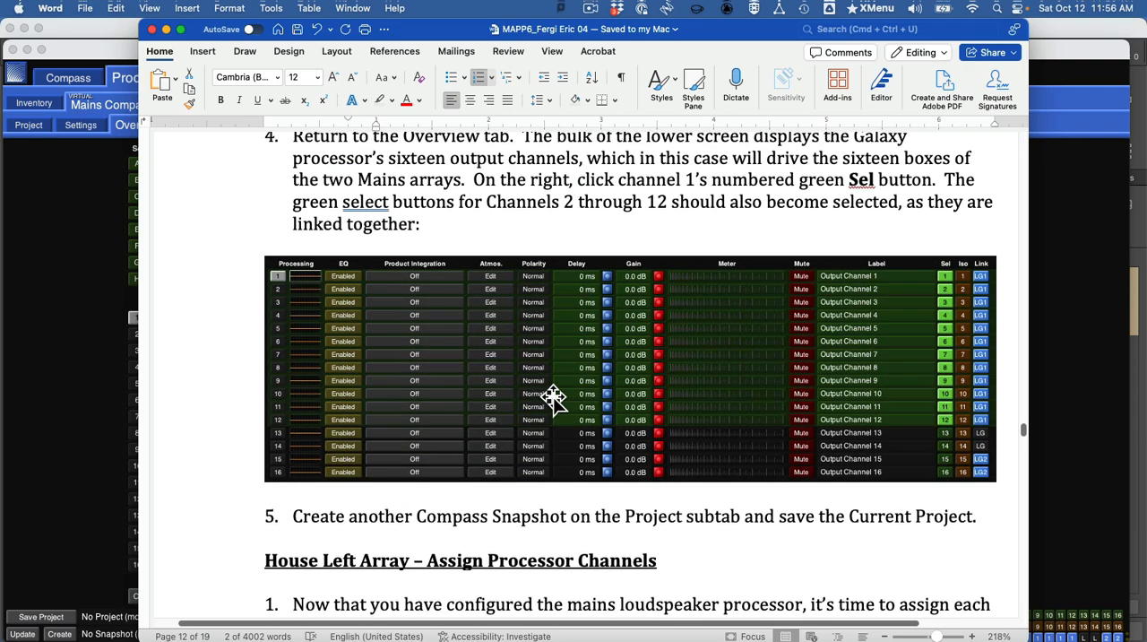
# - Switch back to Compass and create a new project snapshot named Getting Started
pyautogui.press('super+Tab')
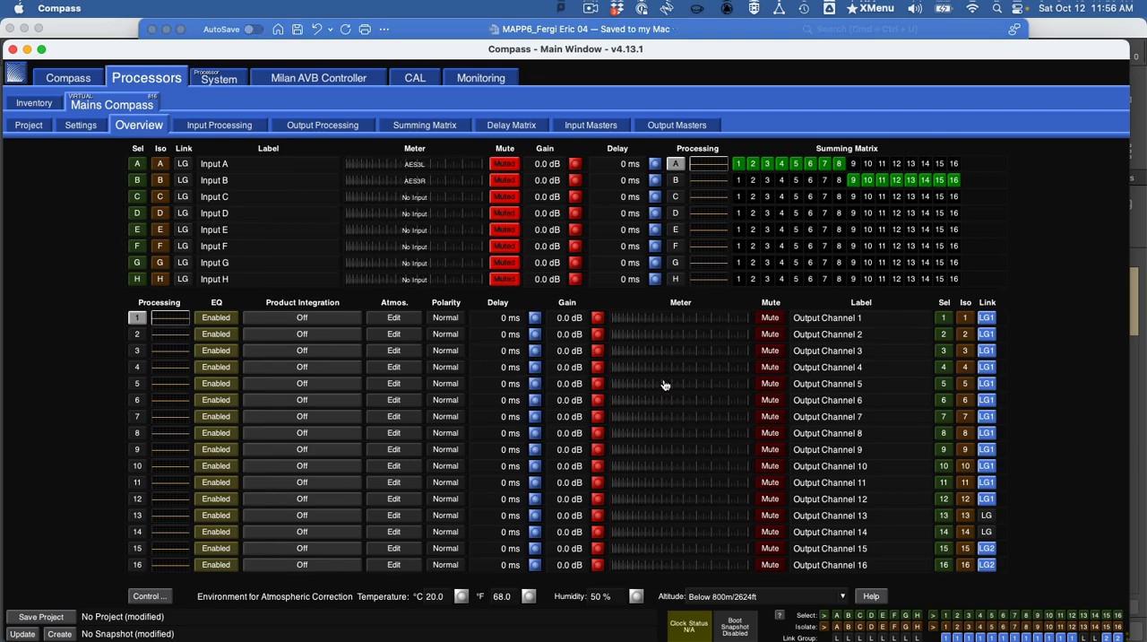
pyautogui.click(29, 125)
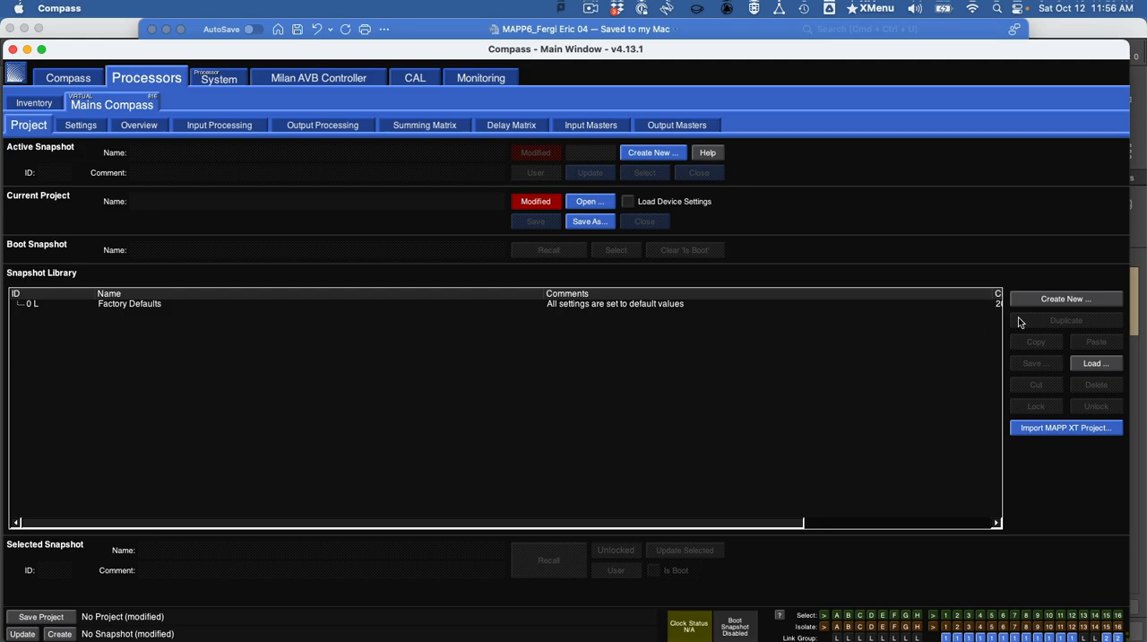
pyautogui.click(1051, 301)
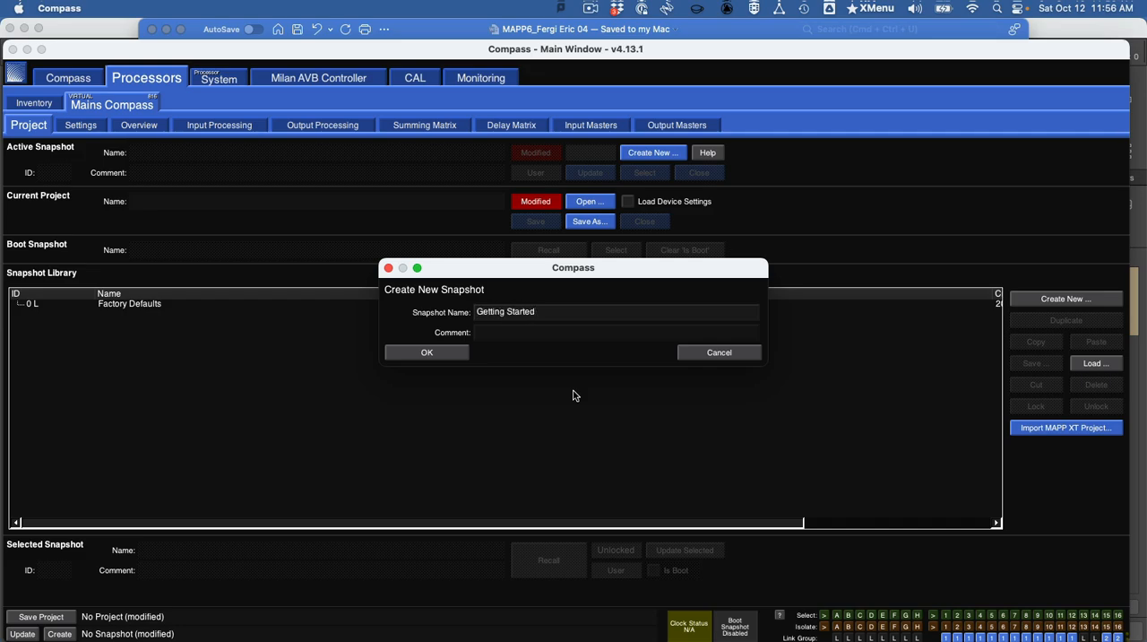
pyautogui.click(466, 353)
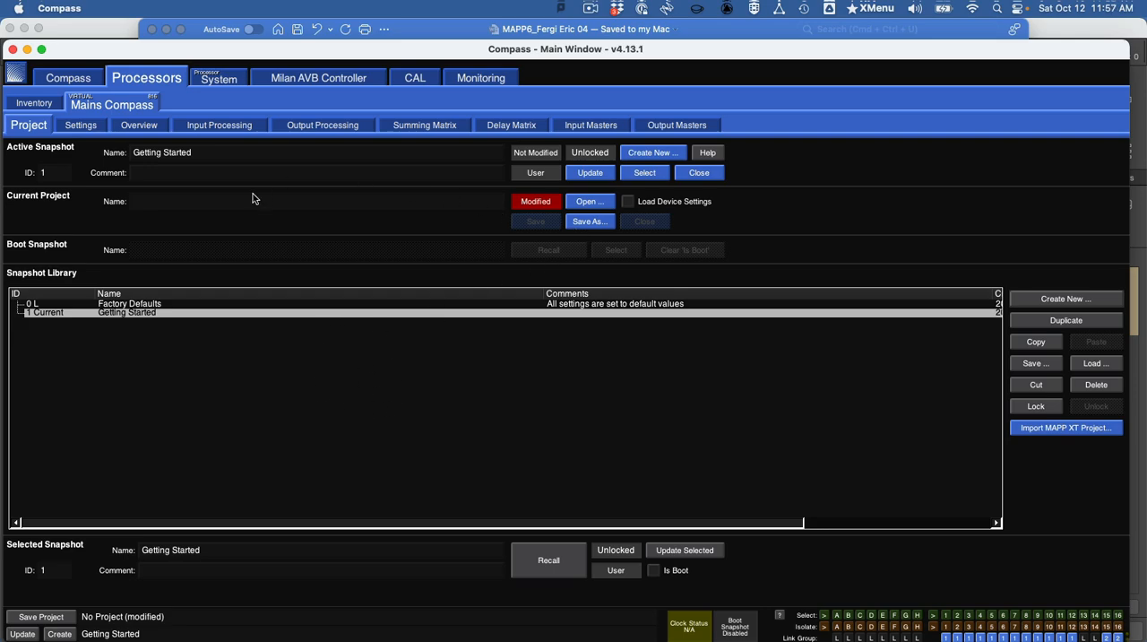
# - Save the current Compass project as a GALAXY project file named MAPP6 Compass followed by the author's name
pyautogui.click(588, 222)
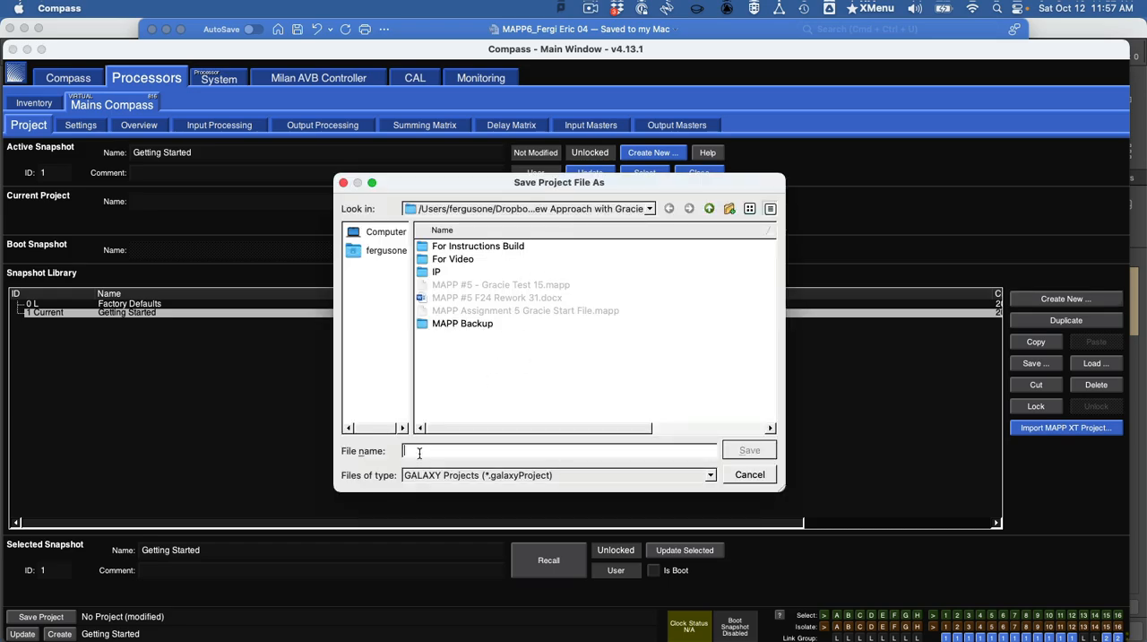
pyautogui.write('C')
pyautogui.press('BackSpace')
pyautogui.write('MAPP')
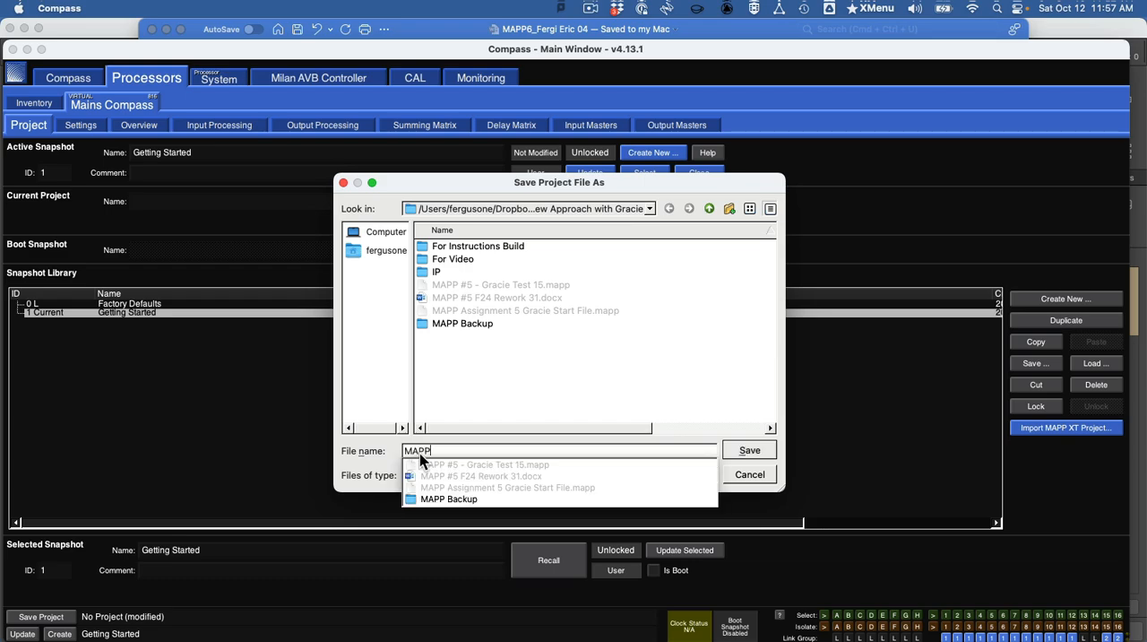
pyautogui.write('6 C')
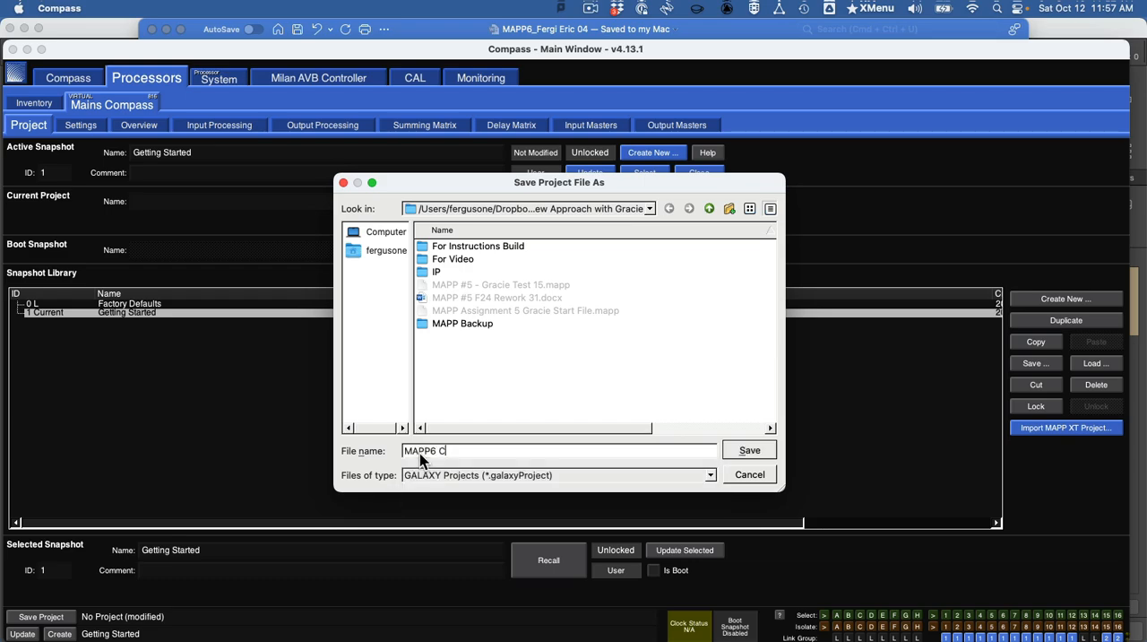
pyautogui.write('ompass.fergieric')
pyautogui.click(749, 449)
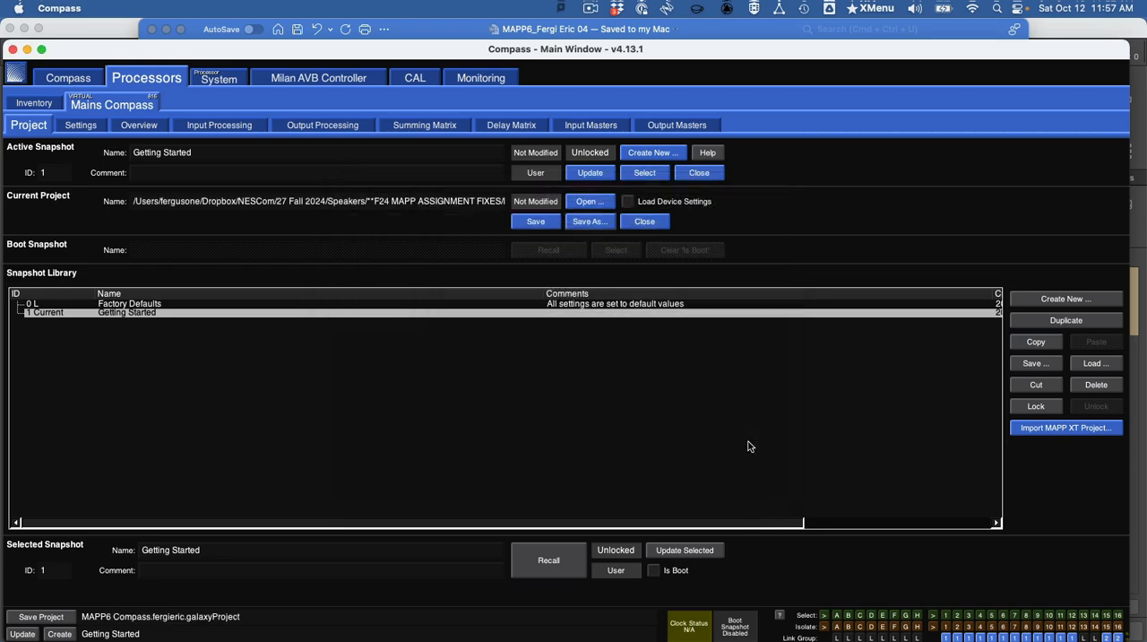
# - Check the channel assignment instructions in Word, and in MAPP 3D open the object settings of the MAINS LEFT array
pyautogui.press('super+Tab')
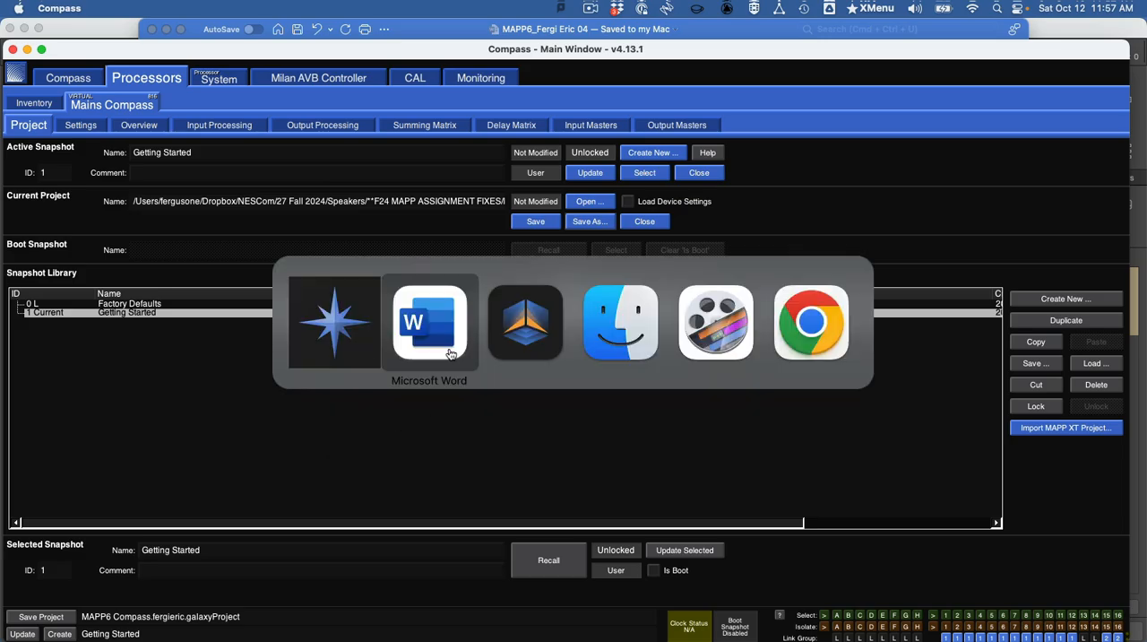
pyautogui.scroll(-15, 504, 408)
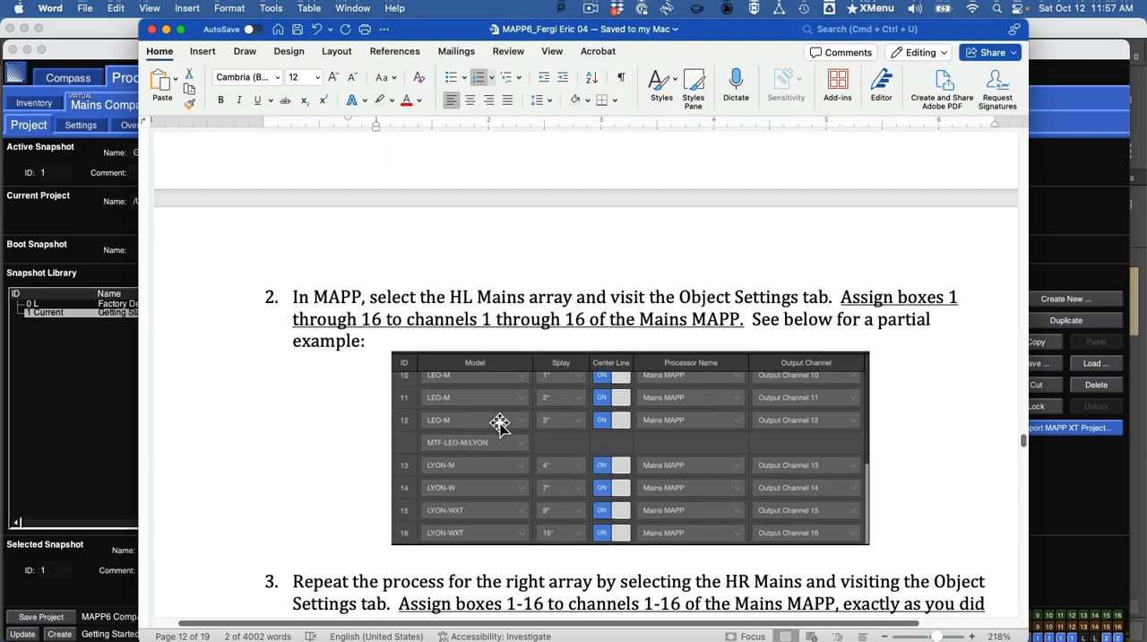
pyautogui.scroll(-10, 499, 424)
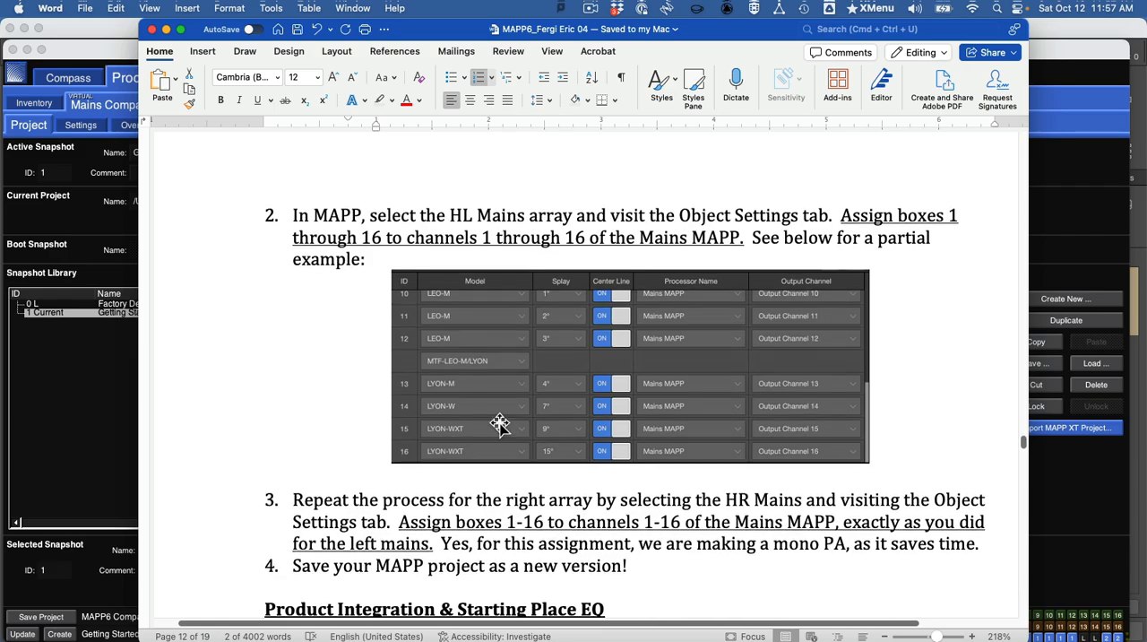
pyautogui.scroll(-8, 499, 423)
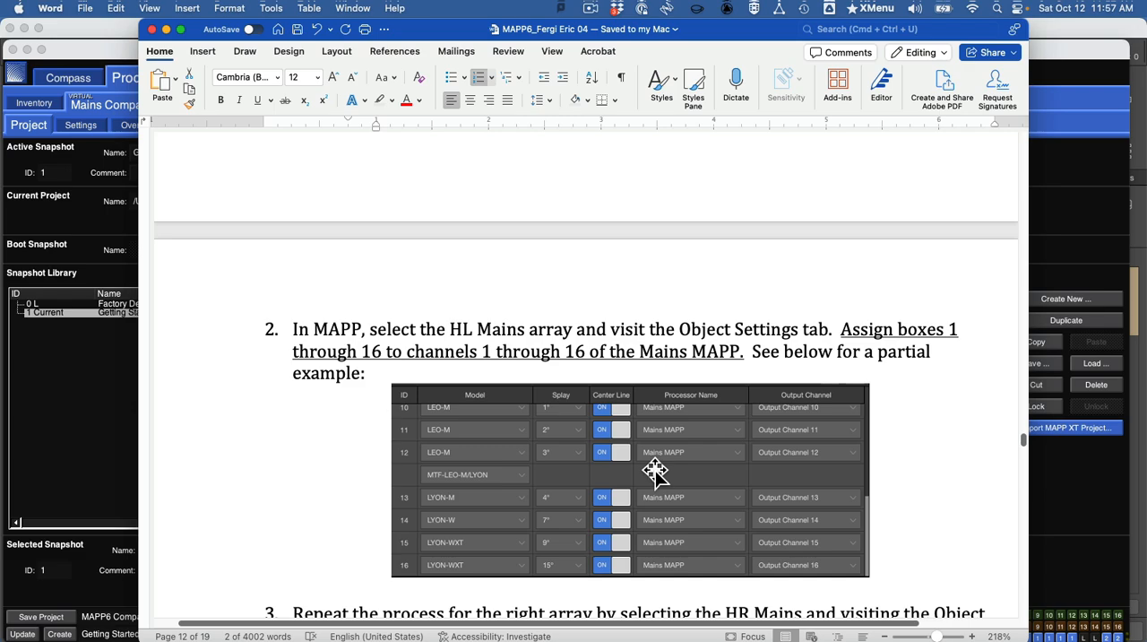
pyautogui.press('super+Tab')
pyautogui.press('super+Tab')
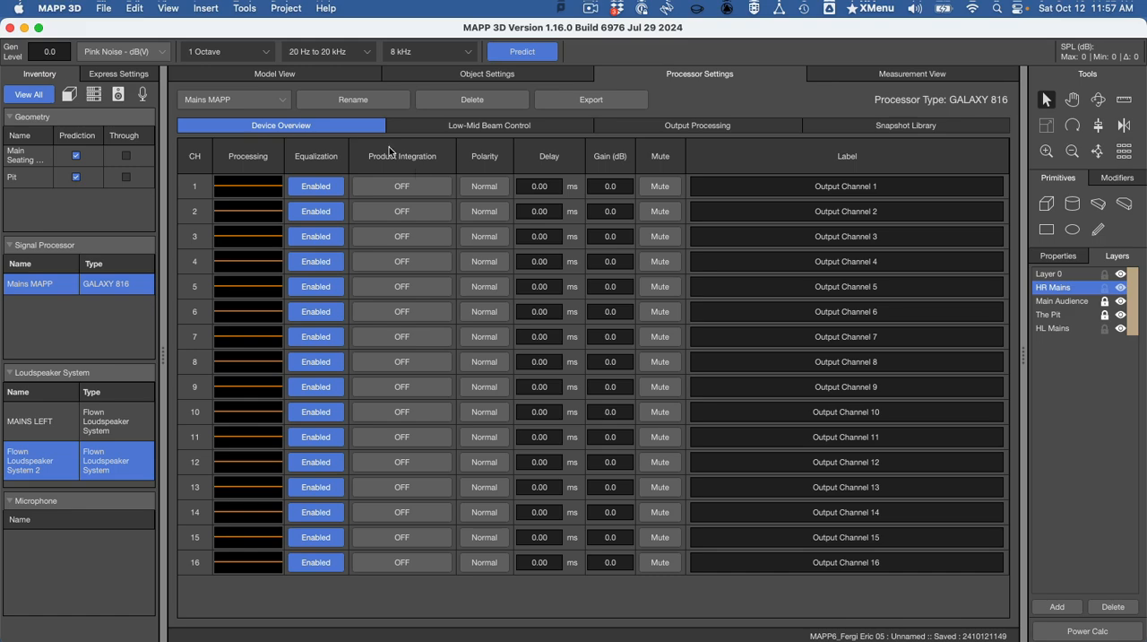
pyautogui.click(46, 421)
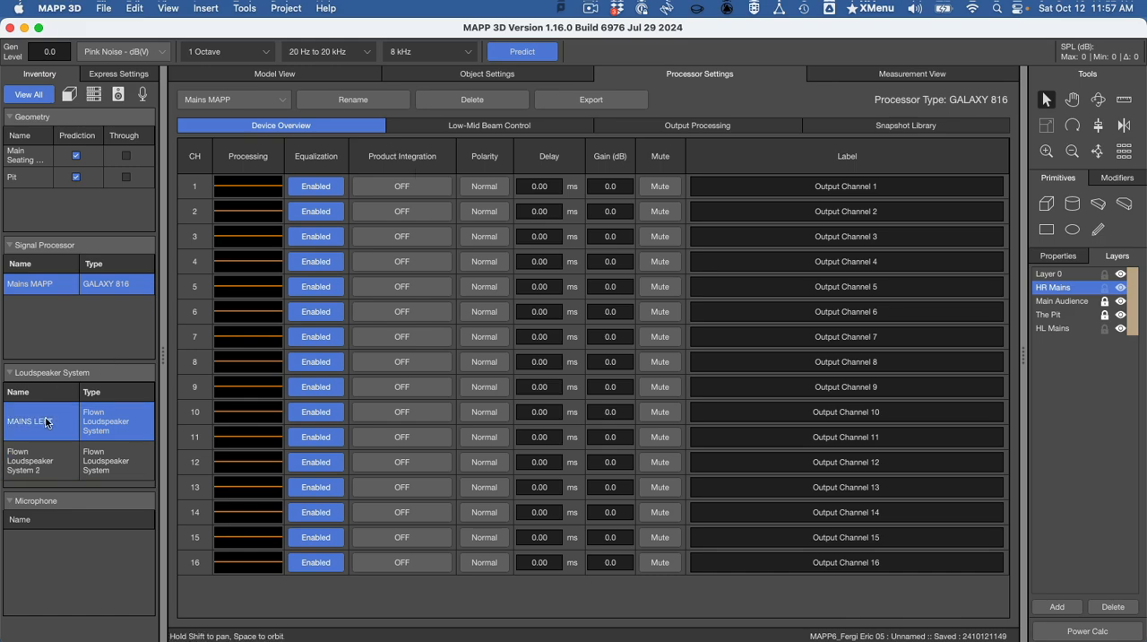
pyautogui.click(426, 78)
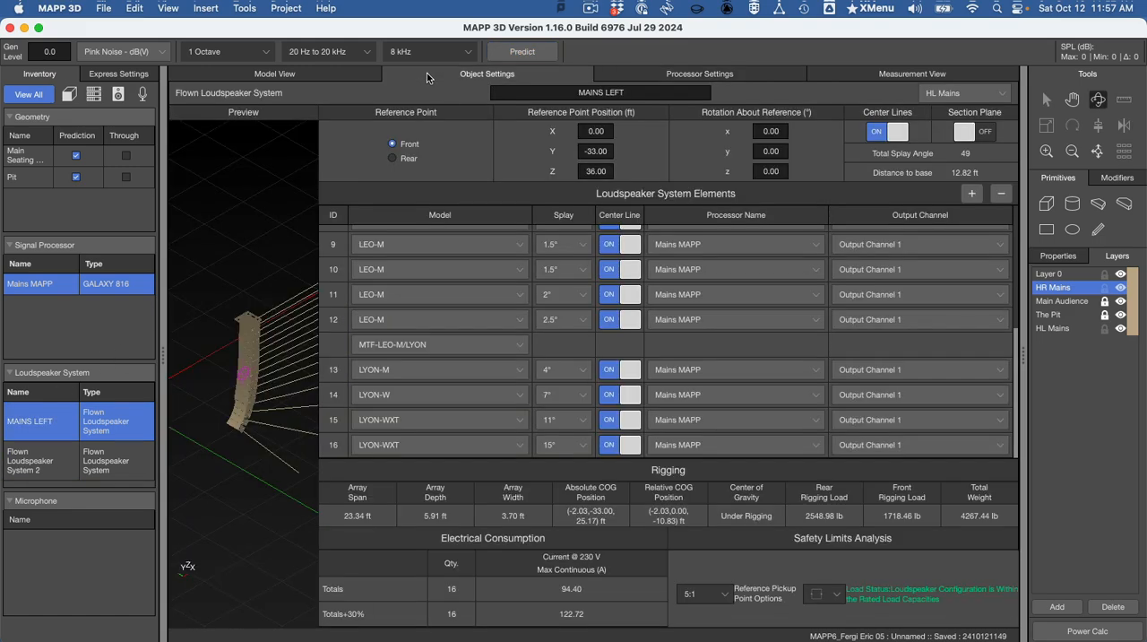
pyautogui.scroll(1, 726, 261)
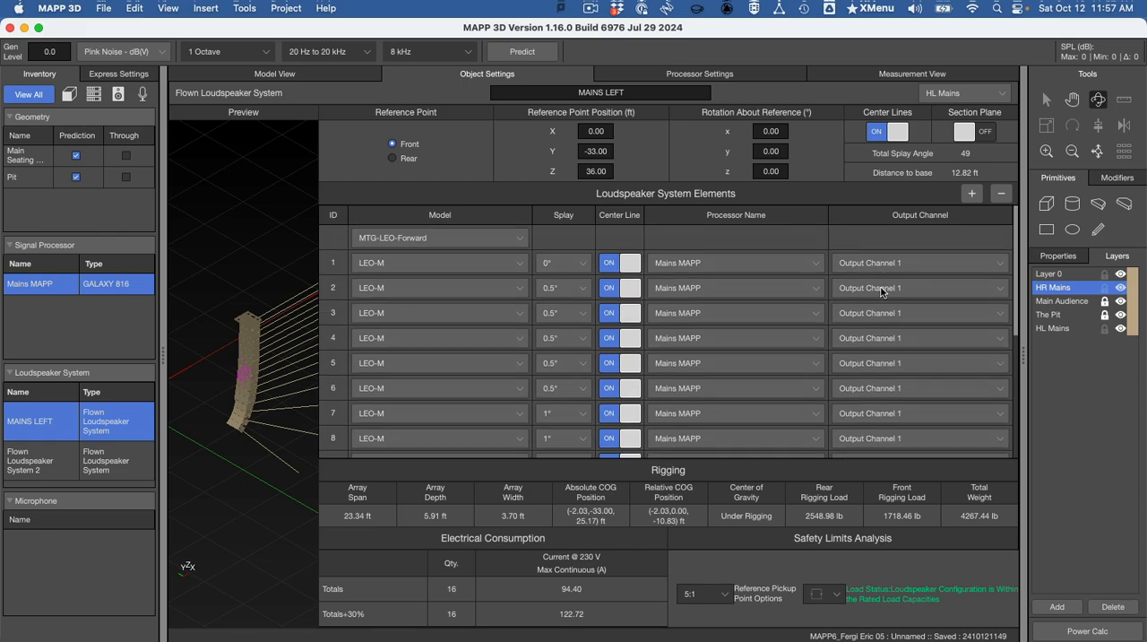
# - Assign MAINS LEFT array elements 2 through 7 to Output Channels 2 through 7 respectively
pyautogui.click(882, 288)
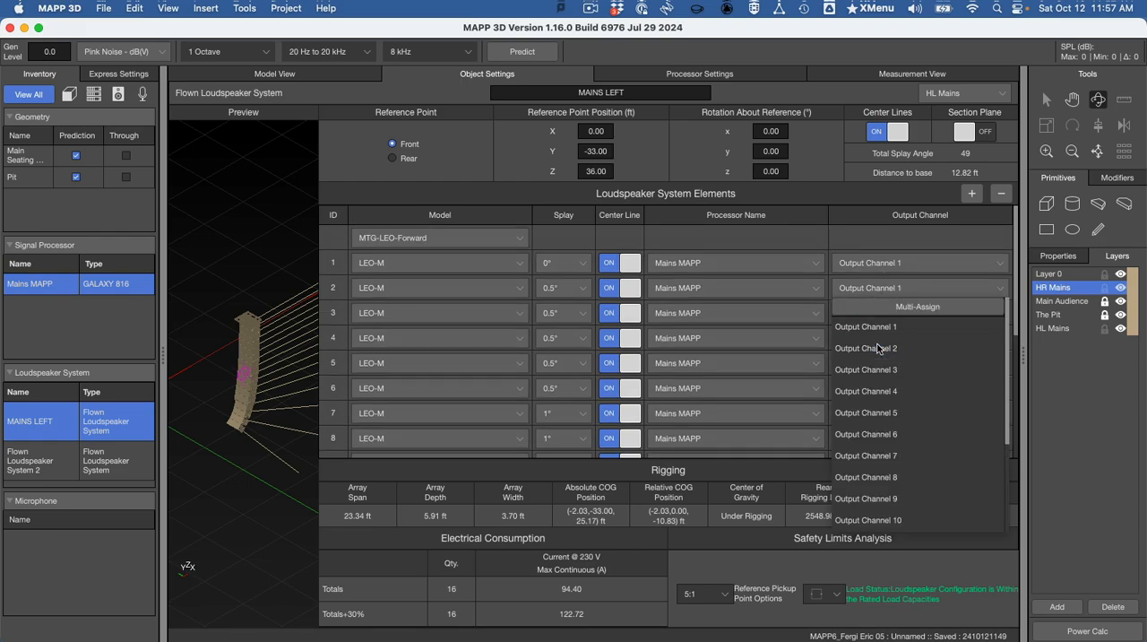
pyautogui.click(879, 348)
pyautogui.click(896, 313)
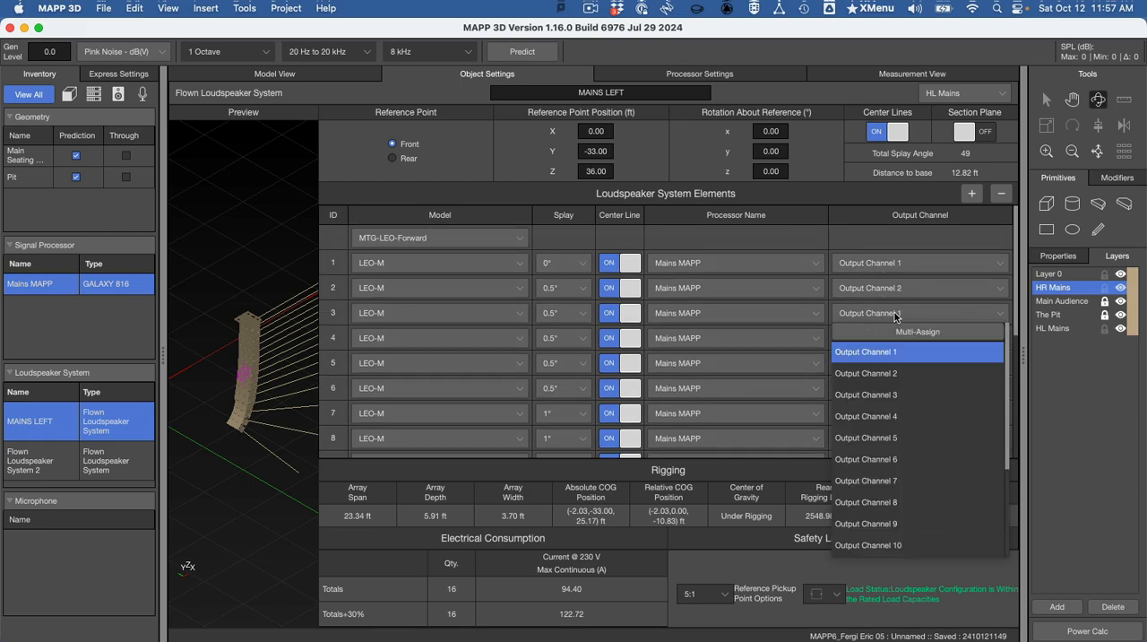
pyautogui.click(891, 394)
pyautogui.click(918, 340)
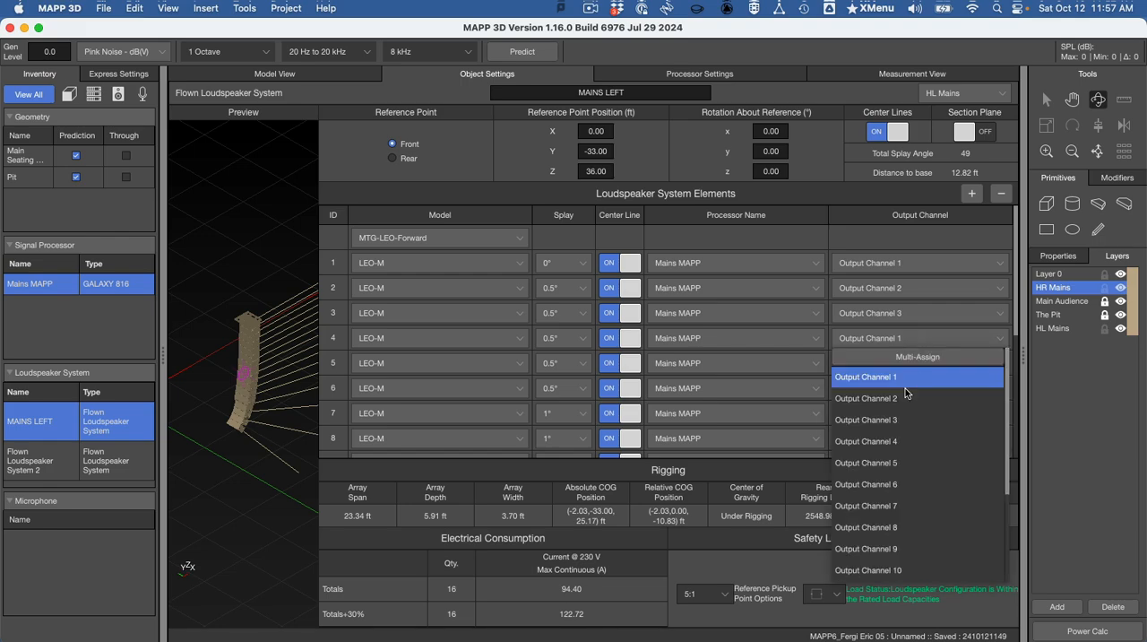
pyautogui.click(895, 440)
pyautogui.click(914, 364)
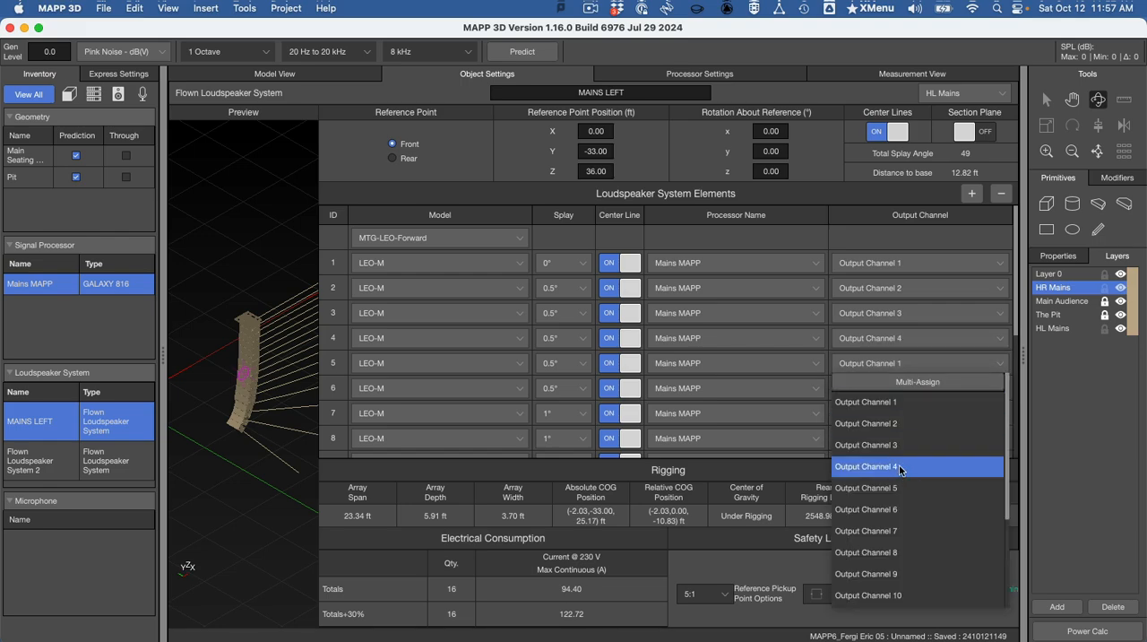
pyautogui.click(898, 487)
pyautogui.click(933, 388)
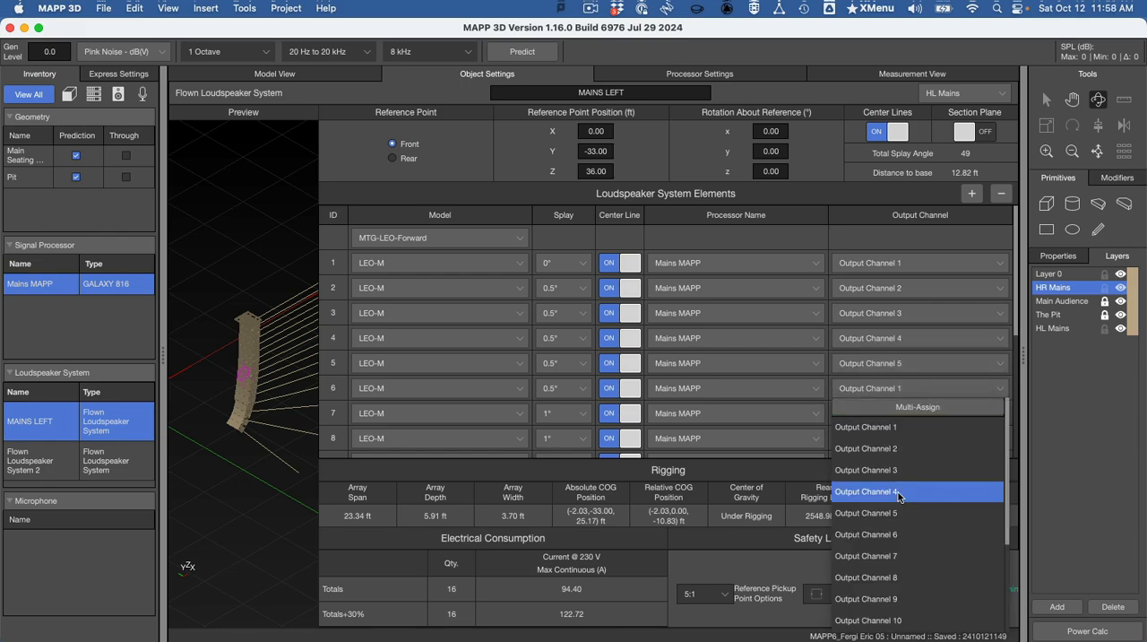
pyautogui.click(893, 534)
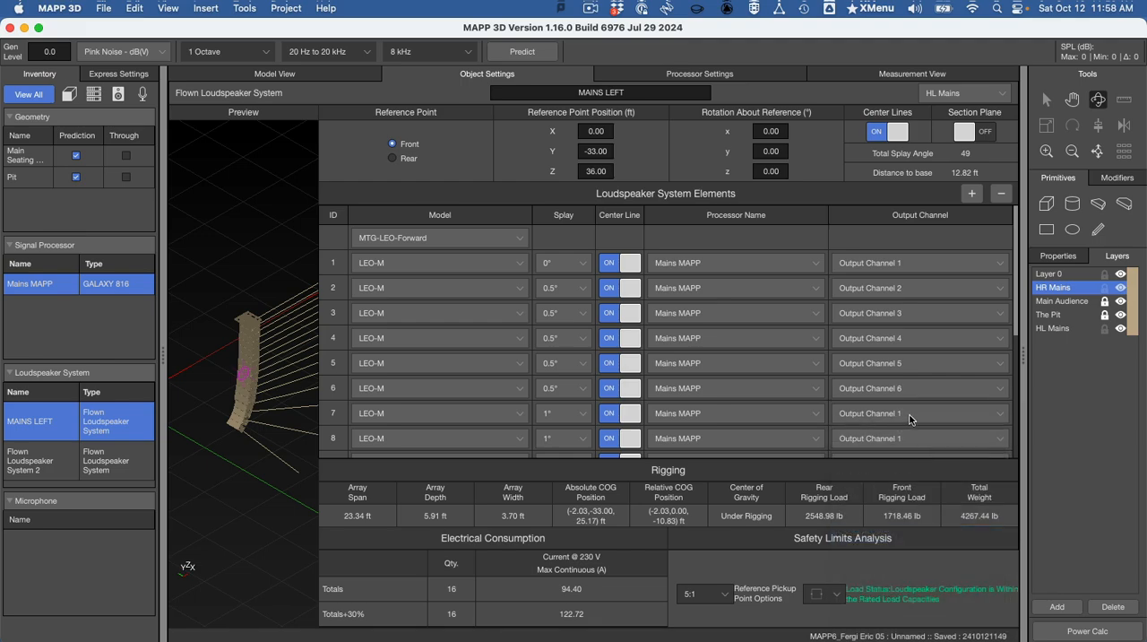
pyautogui.click(910, 415)
pyautogui.click(912, 337)
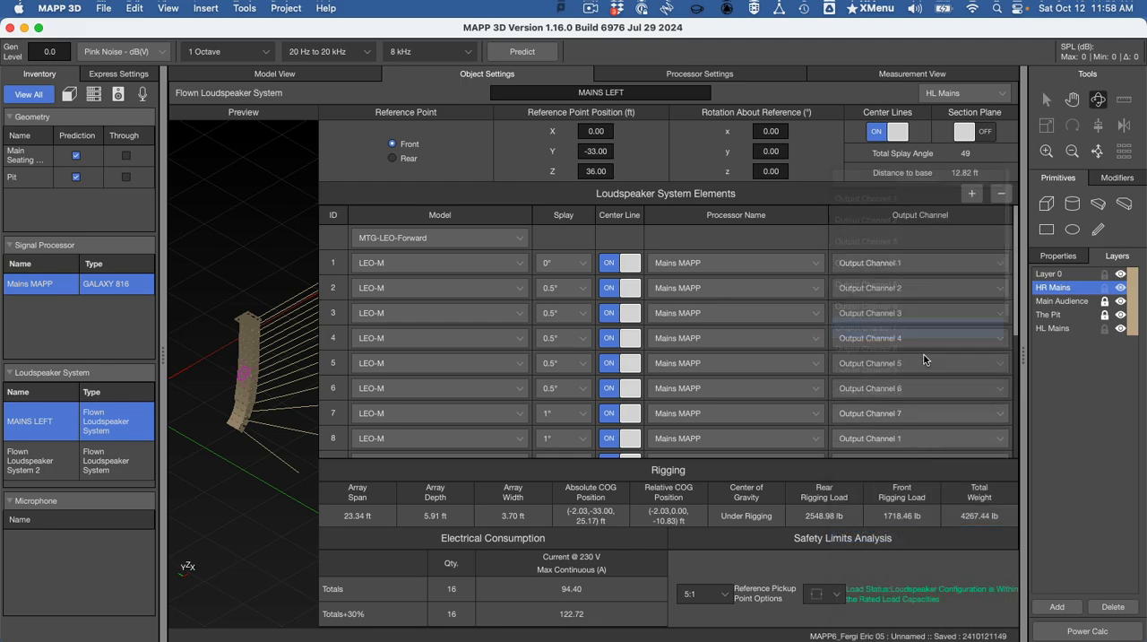
# - Assign MAINS LEFT array elements 8 and 9 to Output Channels 8 and 9
pyautogui.scroll(-3, 922, 323)
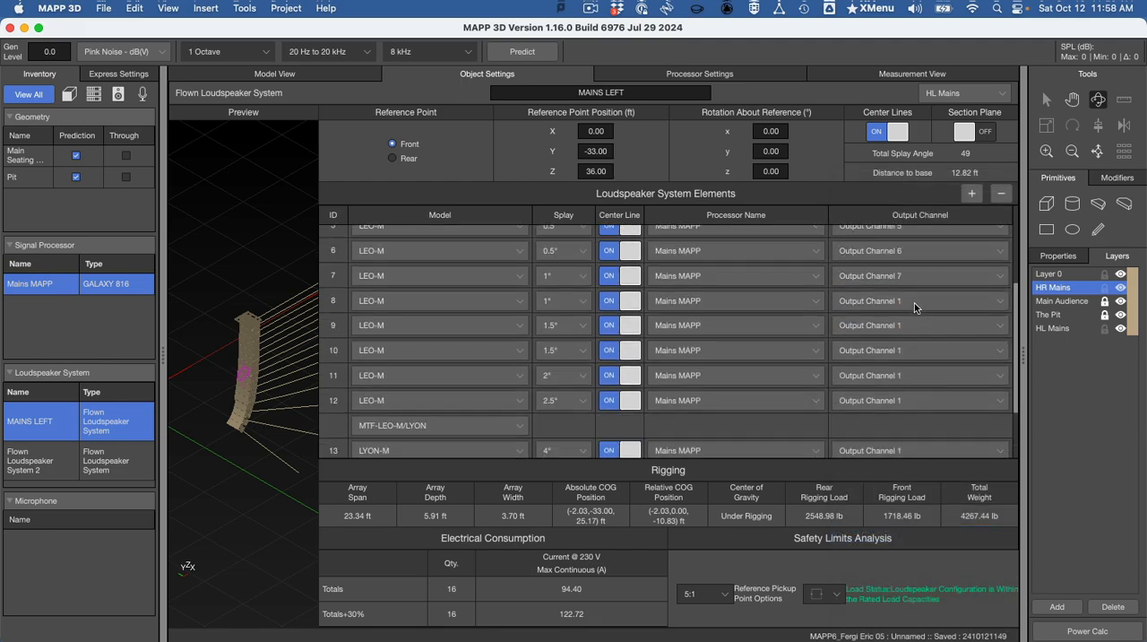
pyautogui.click(915, 303)
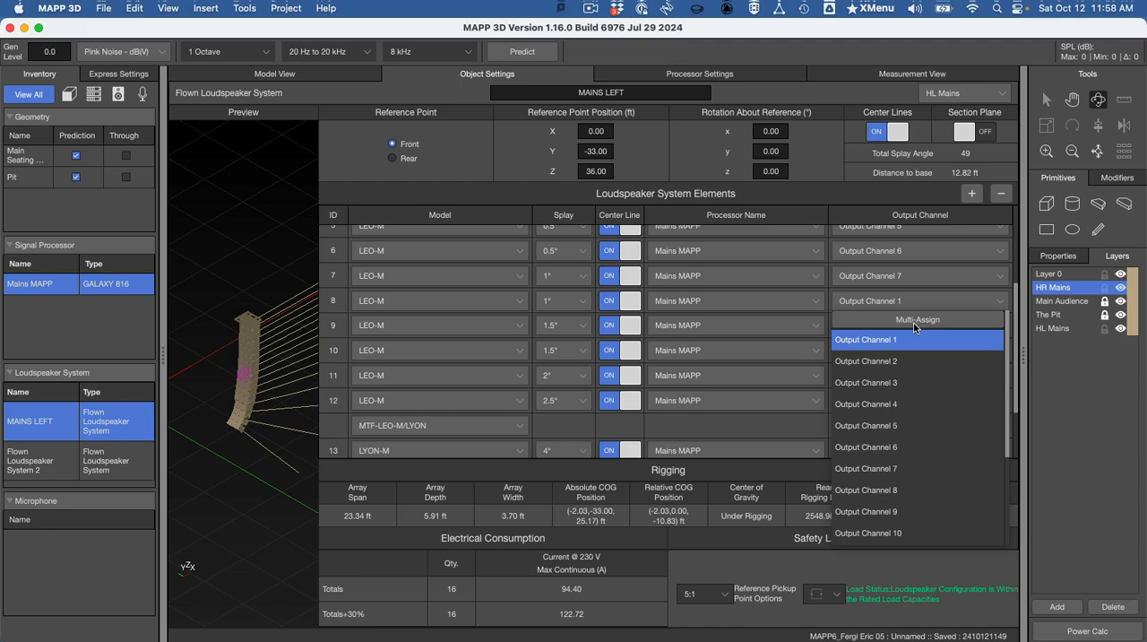
pyautogui.click(905, 484)
pyautogui.click(894, 325)
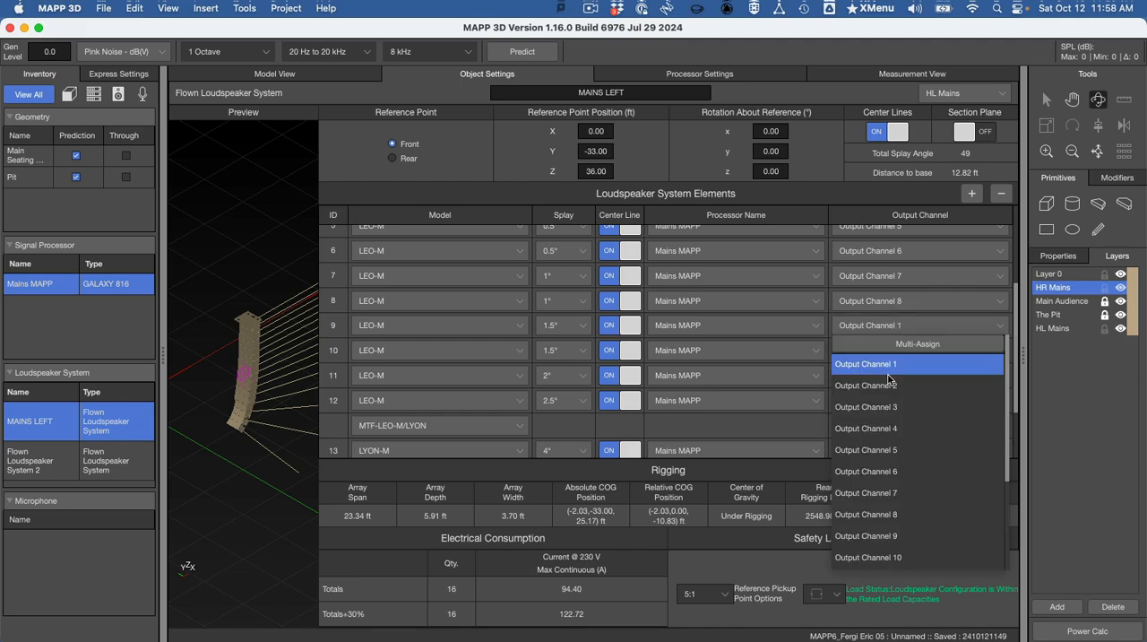
pyautogui.click(883, 535)
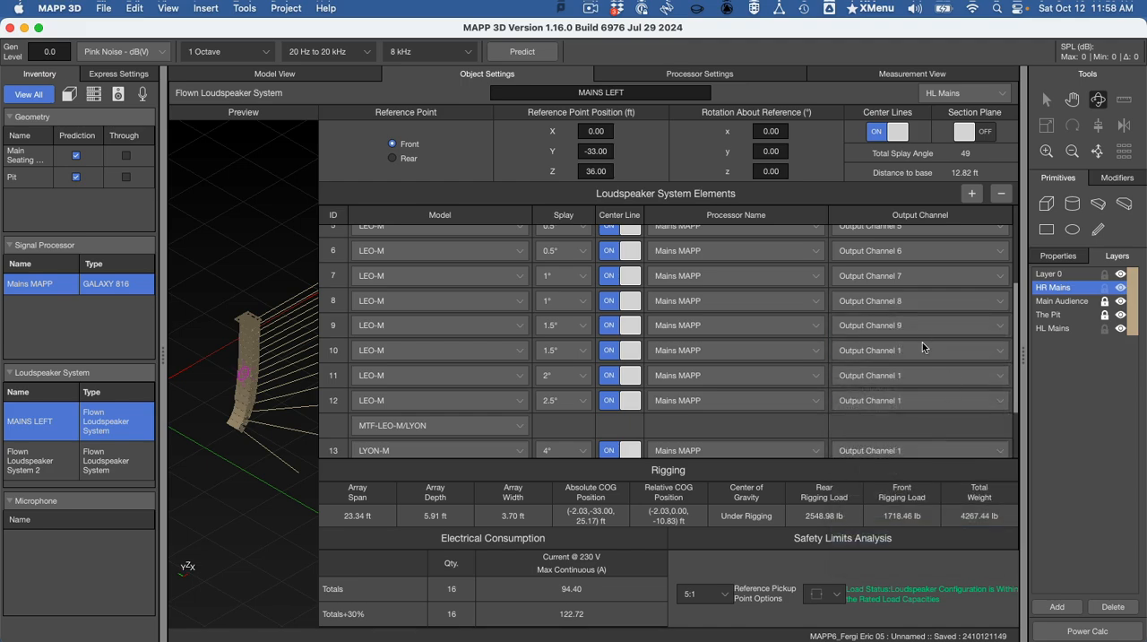
# - Assign MAINS LEFT array elements 10, 11 and 12 to Output Channels 10, 11 and 12 respectively
pyautogui.click(923, 347)
pyautogui.click(869, 582)
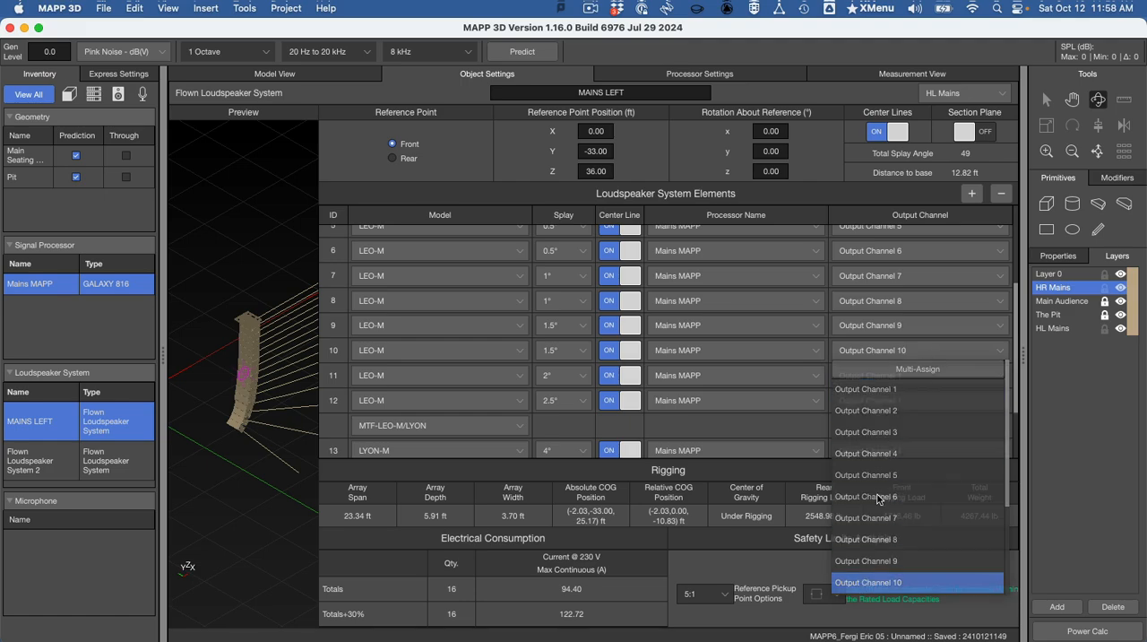
pyautogui.scroll(-3, 914, 296)
pyautogui.click(905, 296)
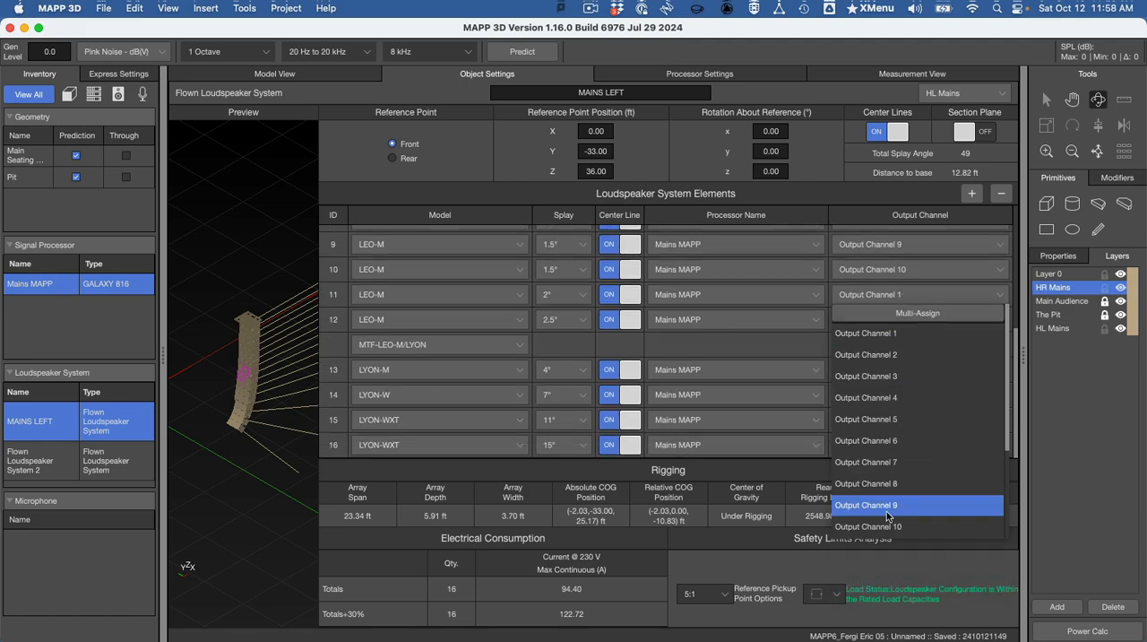
pyautogui.scroll(-3, 896, 506)
pyautogui.click(899, 419)
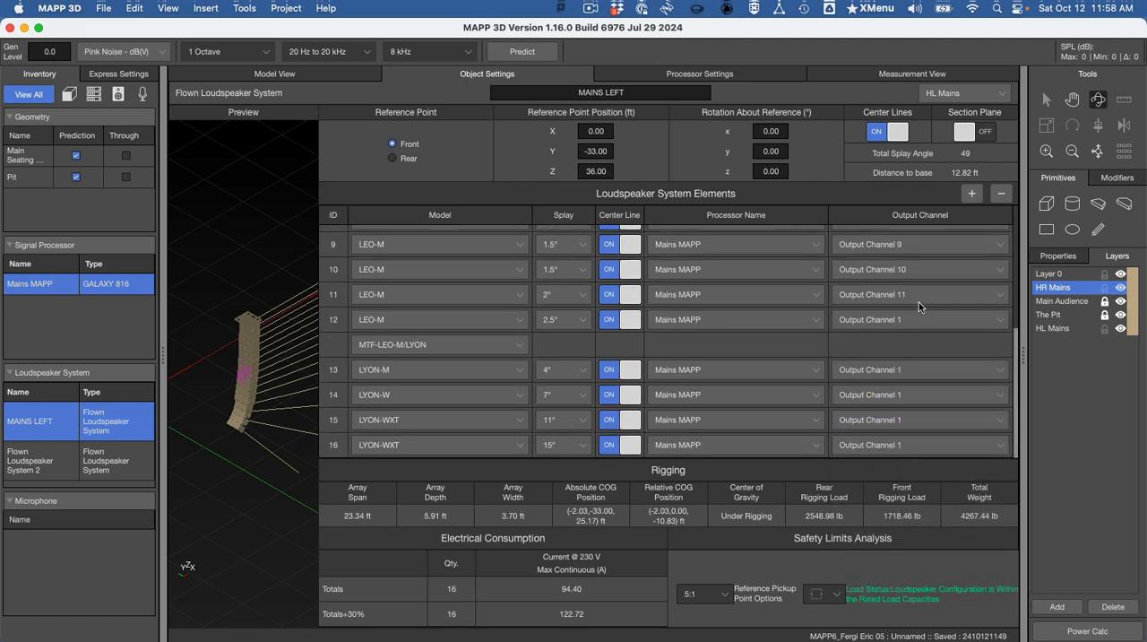
pyautogui.click(918, 320)
pyautogui.scroll(-2, 907, 500)
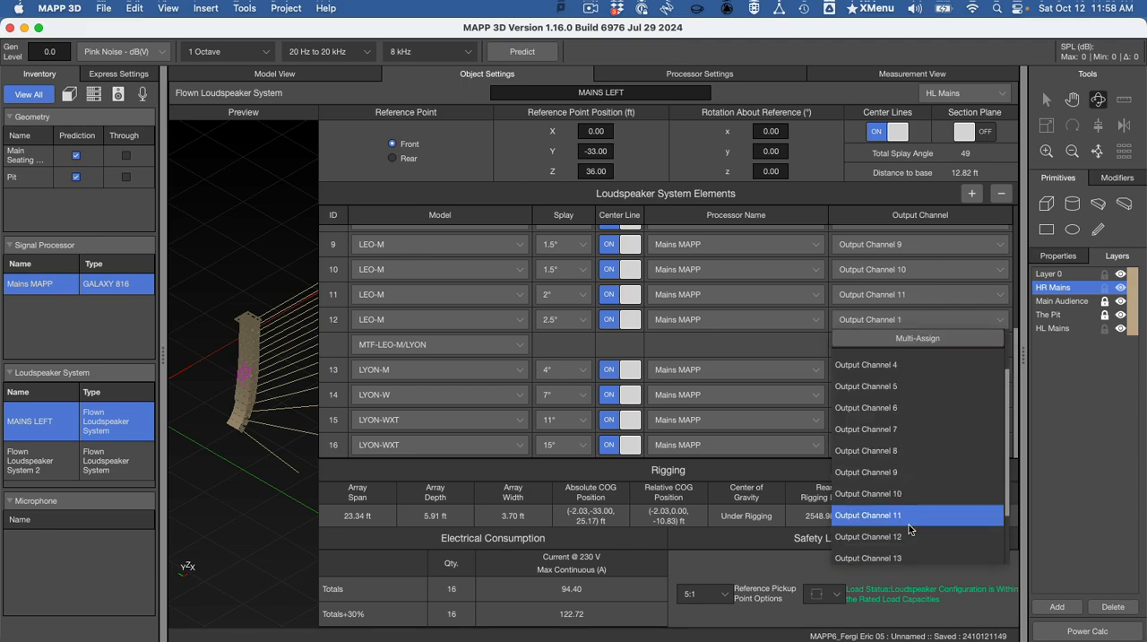
pyautogui.click(914, 541)
# - Assign MAINS LEFT array elements 13 through 16, the LYON boxes, to Output Channels 13 through 16 respectively
pyautogui.click(883, 370)
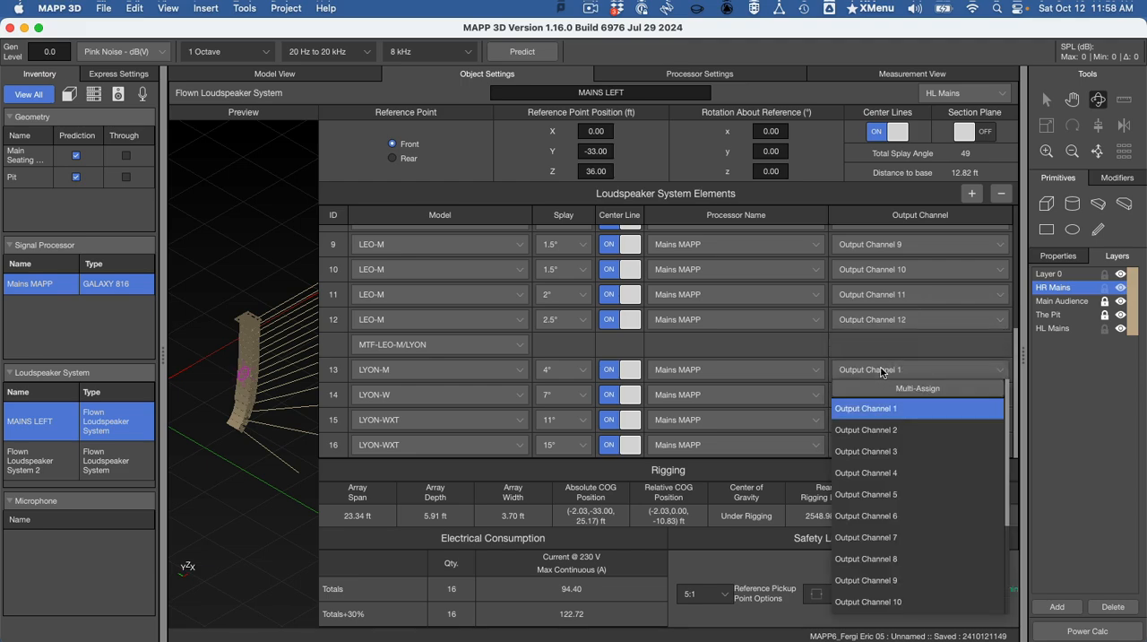
pyautogui.scroll(-2, 899, 581)
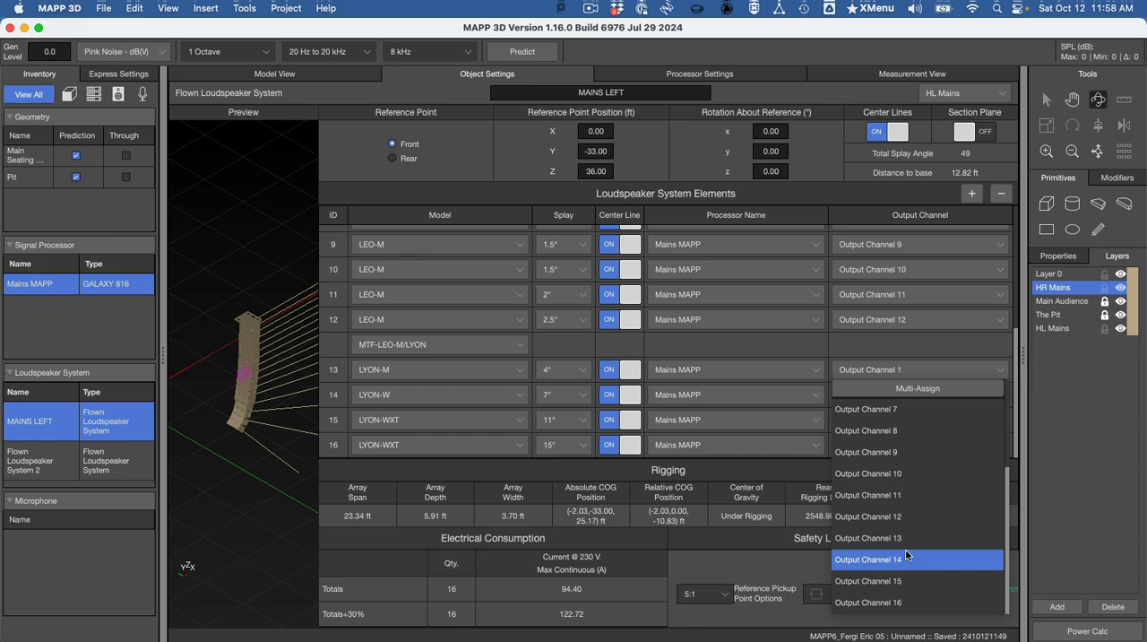
pyautogui.click(907, 538)
pyautogui.click(932, 394)
pyautogui.scroll(-2, 927, 520)
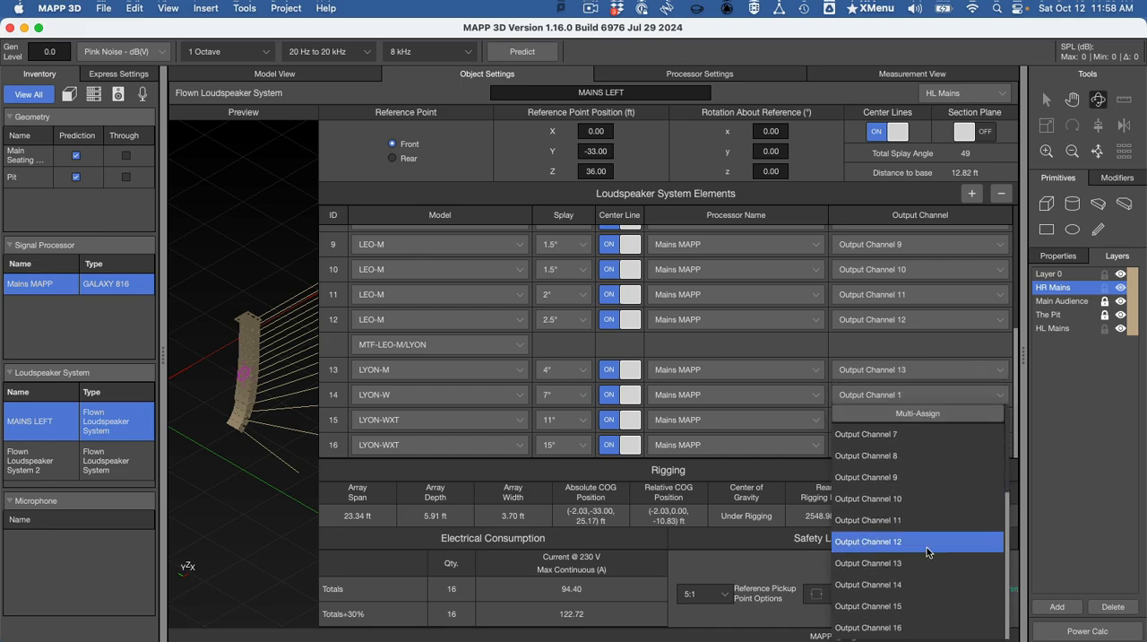
pyautogui.click(924, 584)
pyautogui.click(896, 419)
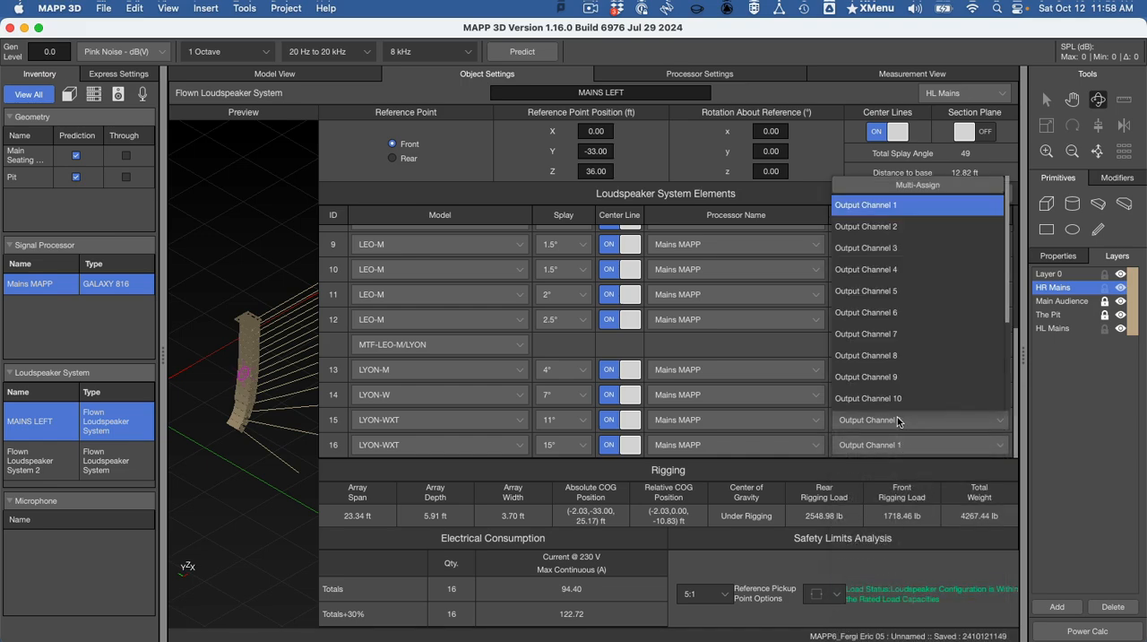
pyautogui.scroll(-2, 890, 370)
pyautogui.click(899, 380)
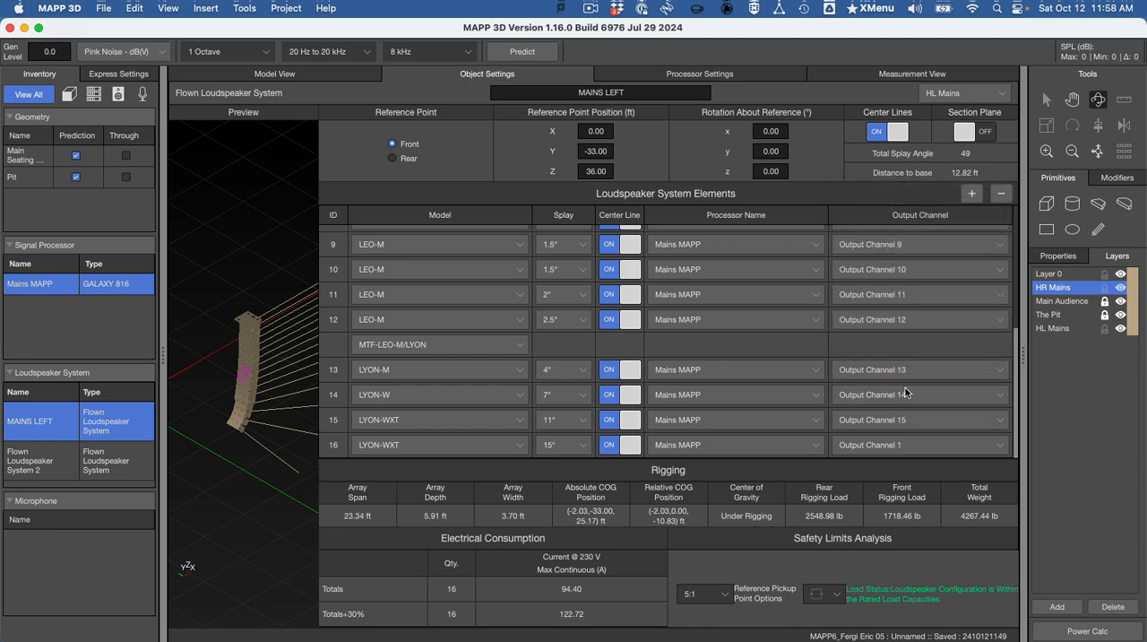
pyautogui.click(900, 444)
pyautogui.scroll(-2, 904, 428)
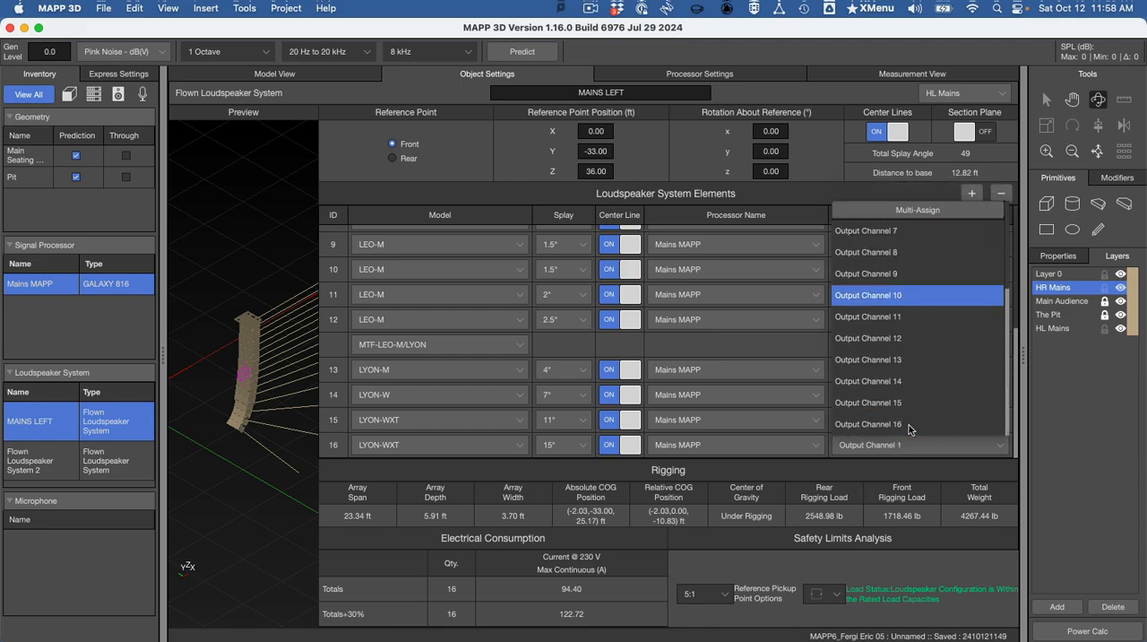
pyautogui.click(910, 424)
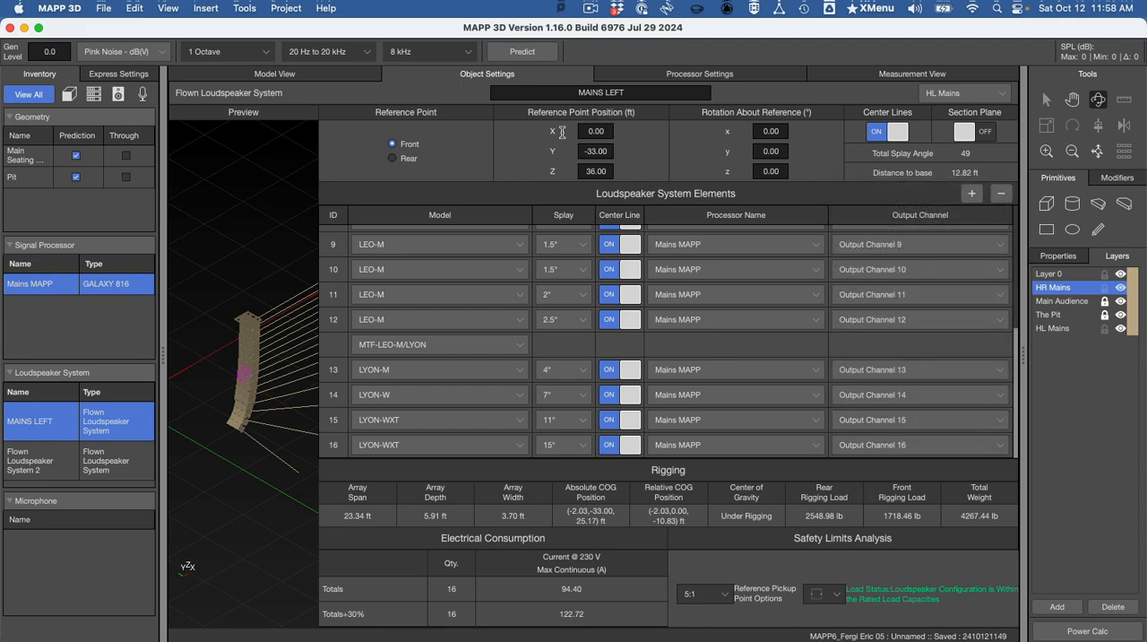
# - Rename the second flown loudspeaker system, Flown Loudspeaker System 2, as MAINS RIGHT
pyautogui.click(44, 480)
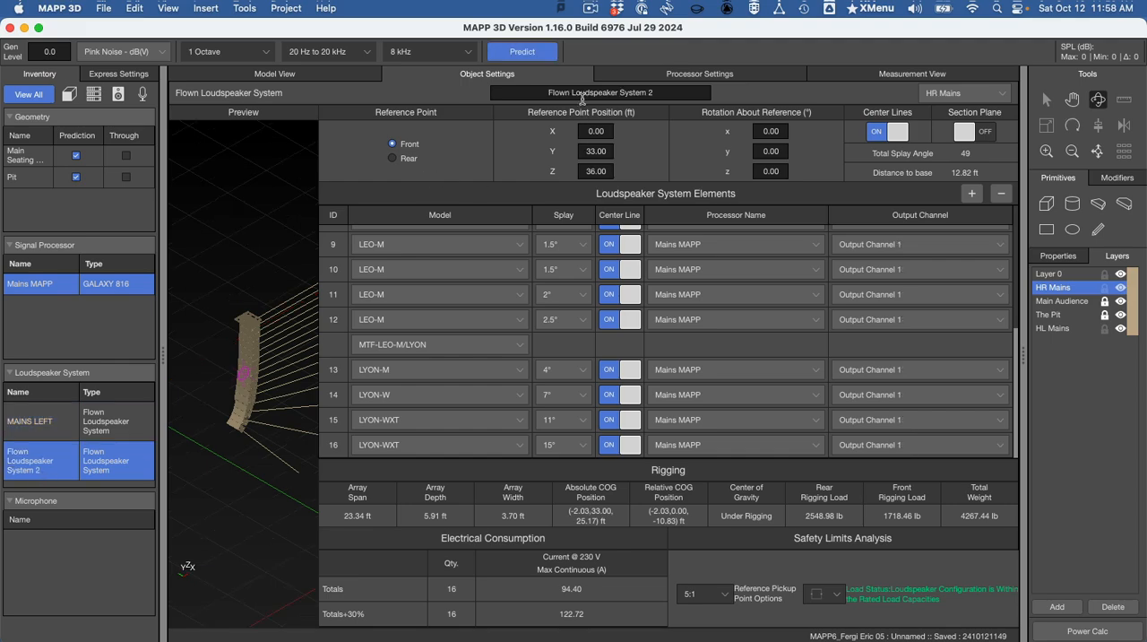
pyautogui.doubleClick(578, 93)
pyautogui.write('MAINS')
pyautogui.write('RIGHT')
pyautogui.moveTo(669, 89); pyautogui.dragTo(494, 89)
pyautogui.press('BackSpace')
pyautogui.press('BackSpace')
pyautogui.press('BackSpace')
pyautogui.press('BackSpace')
pyautogui.press('BackSpace')
# - Assign MAINS RIGHT array elements 2, 3 and 4 to Output Channels 2, 3 and 4 respectively
pyautogui.scroll(5, 861, 298)
pyautogui.click(881, 286)
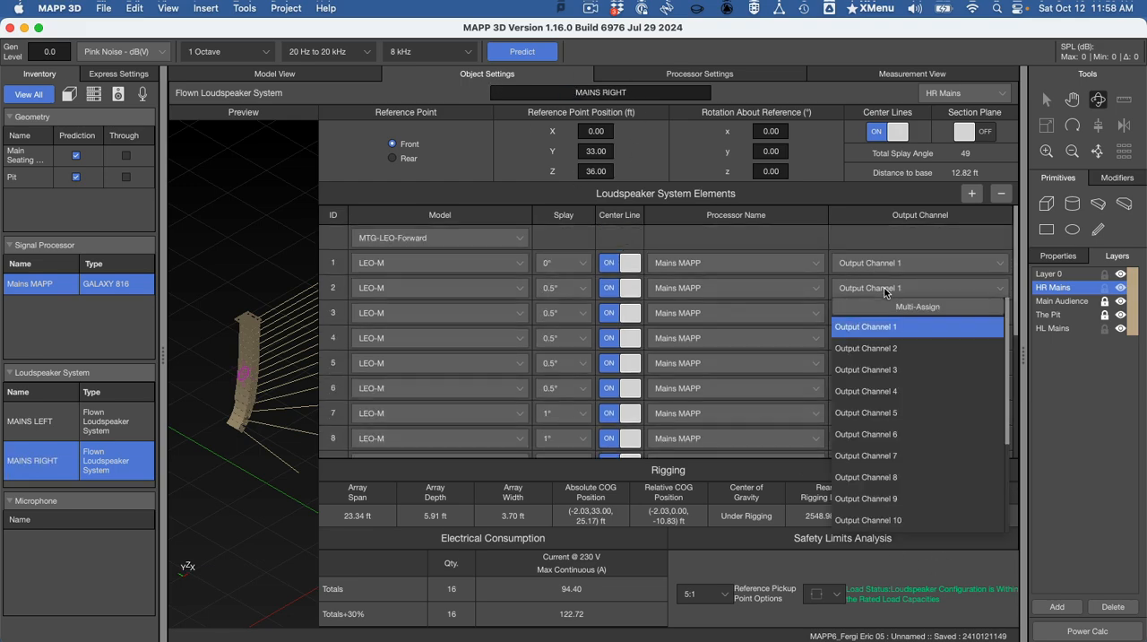
pyautogui.click(896, 349)
pyautogui.click(893, 312)
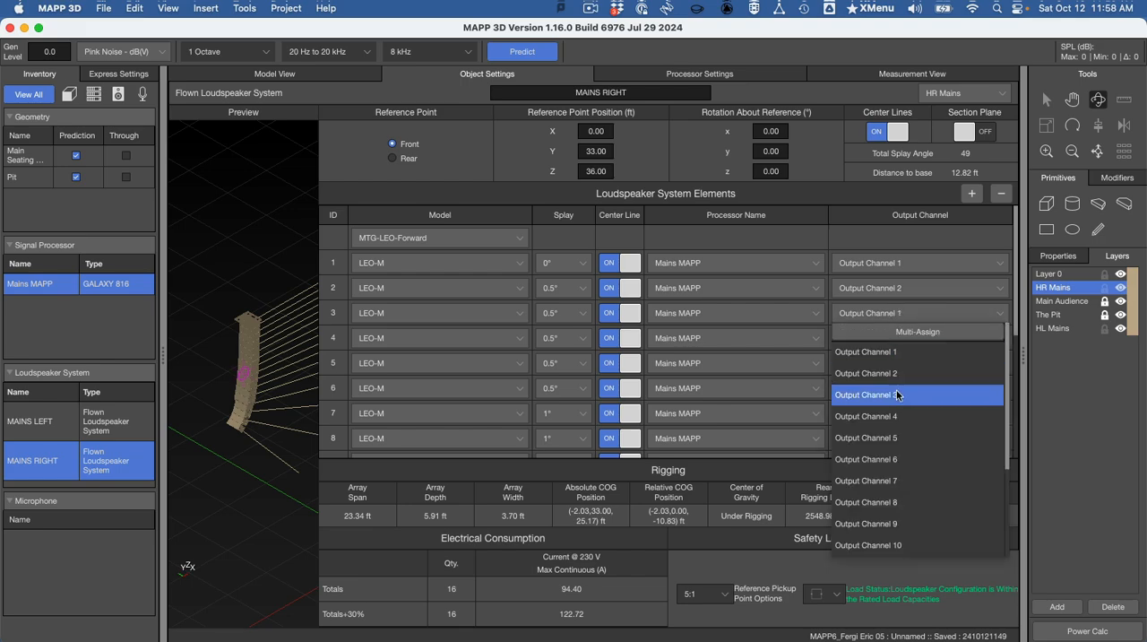
pyautogui.click(899, 395)
pyautogui.click(912, 333)
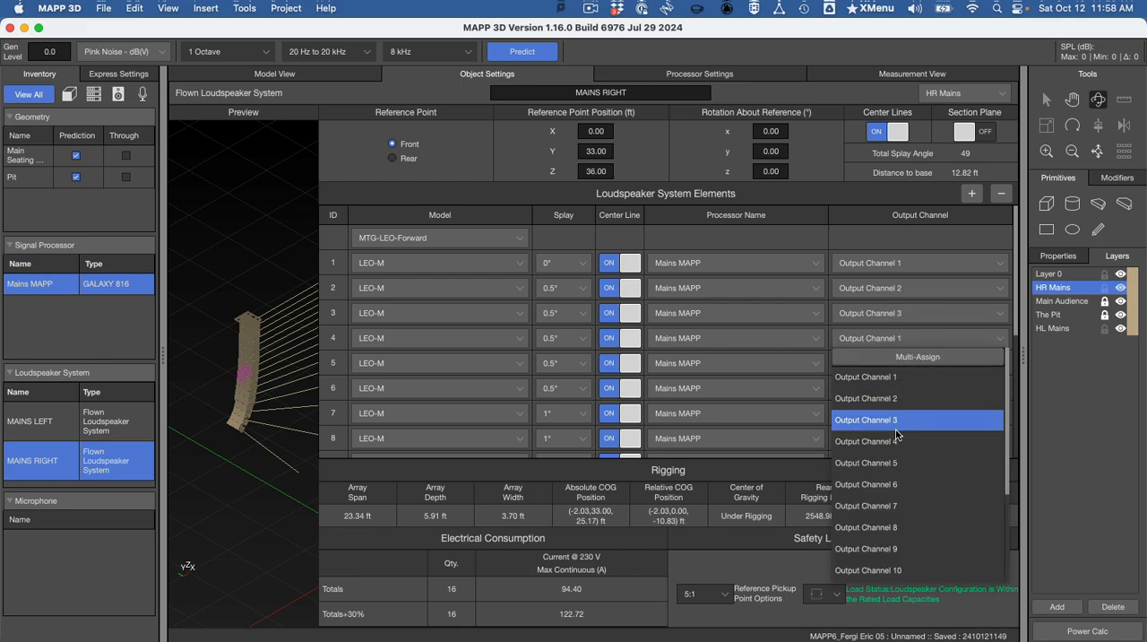
pyautogui.click(896, 441)
# - Assign MAINS RIGHT array elements 5 through 8 to Output Channels 5 through 8 respectively
pyautogui.click(900, 364)
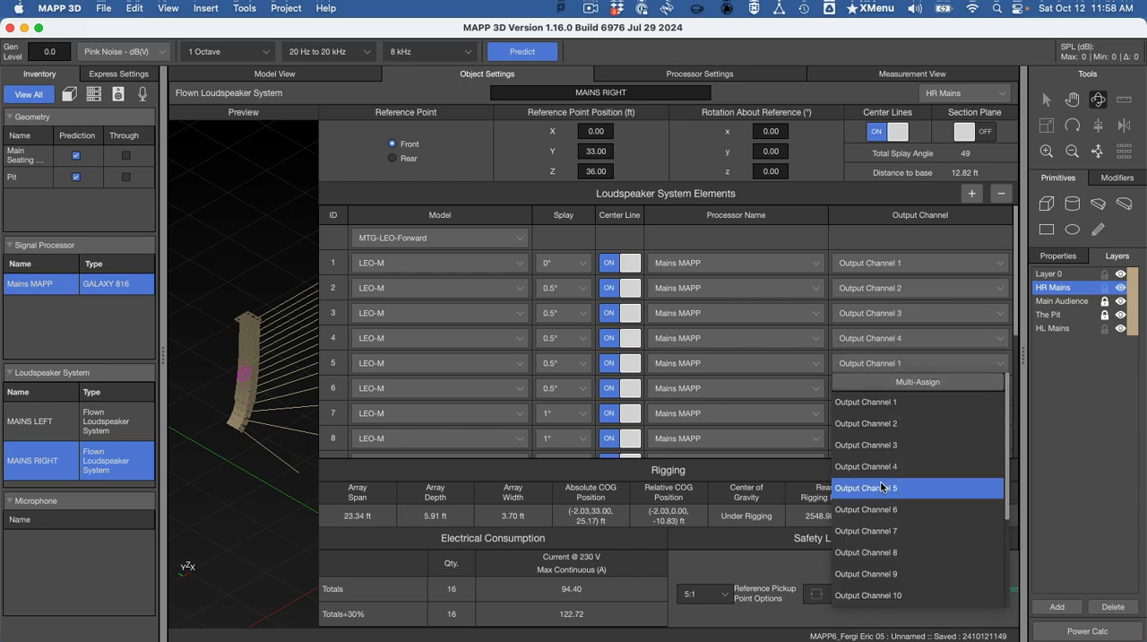
pyautogui.click(896, 488)
pyautogui.click(903, 388)
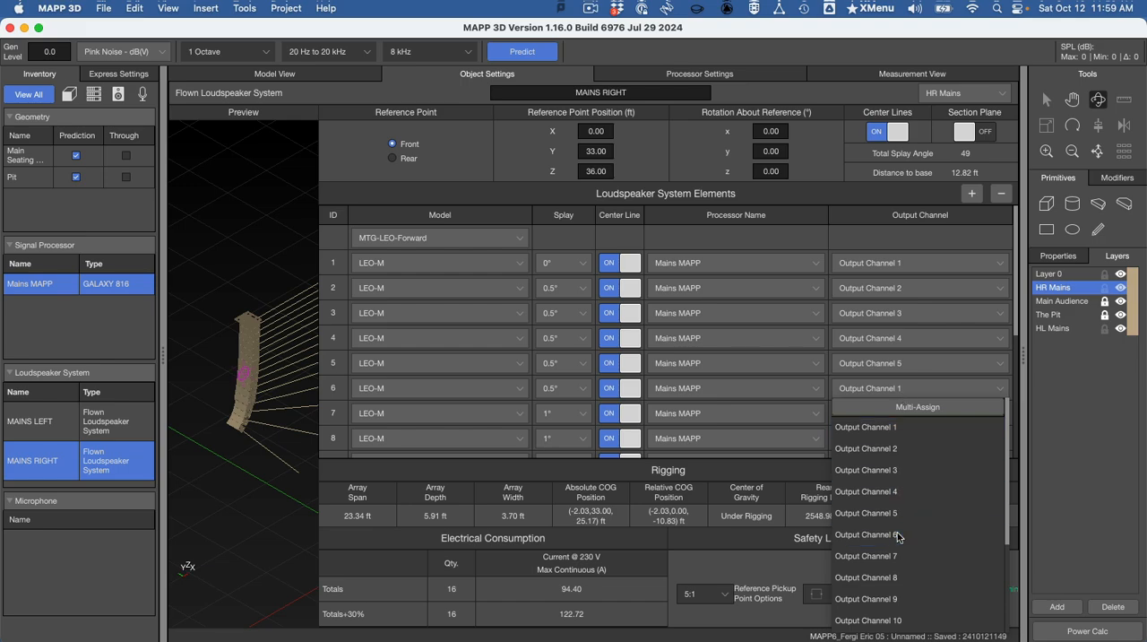
pyautogui.click(896, 534)
pyautogui.click(912, 415)
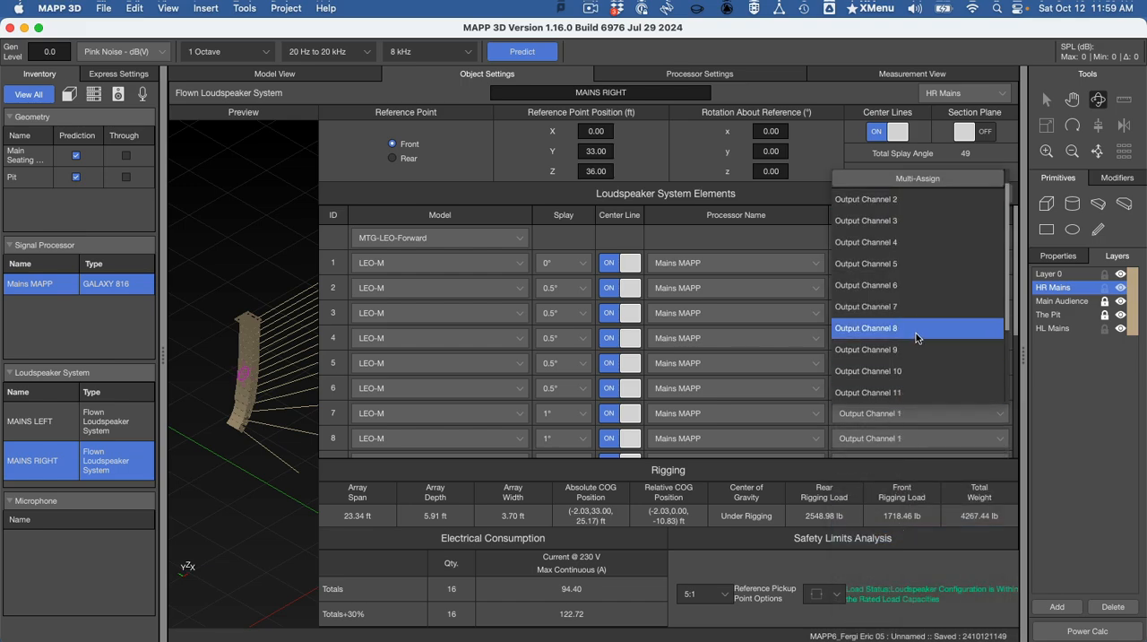
pyautogui.click(911, 310)
pyautogui.click(902, 438)
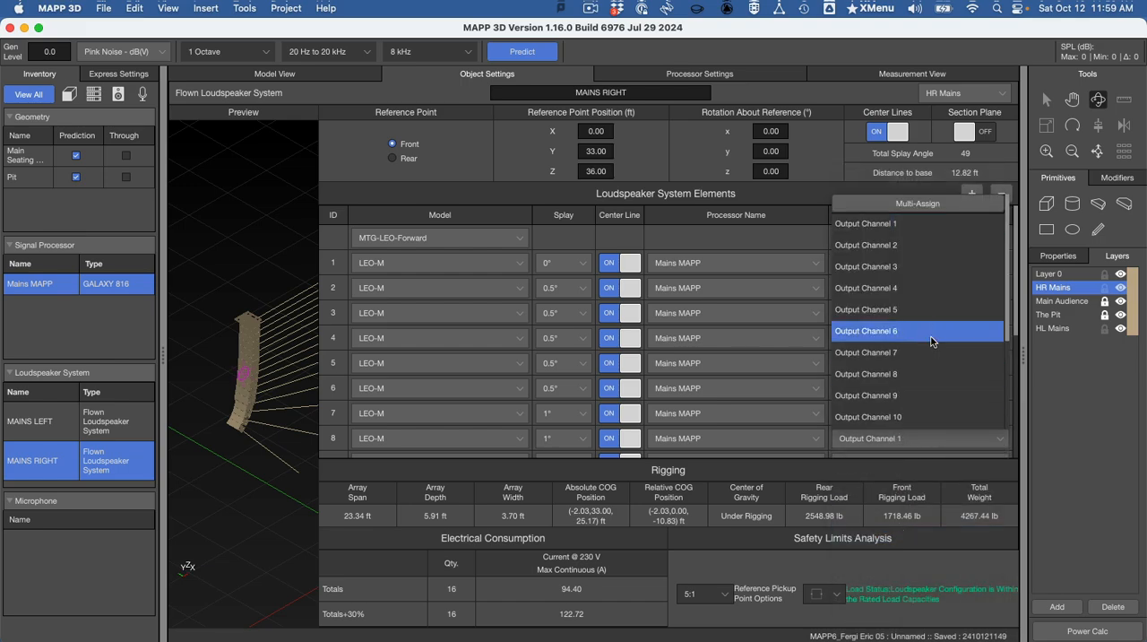
pyautogui.click(931, 372)
# - Assign MAINS RIGHT array elements 9 and 10 to Output Channels 9 and 10 respectively
pyautogui.scroll(-5, 941, 367)
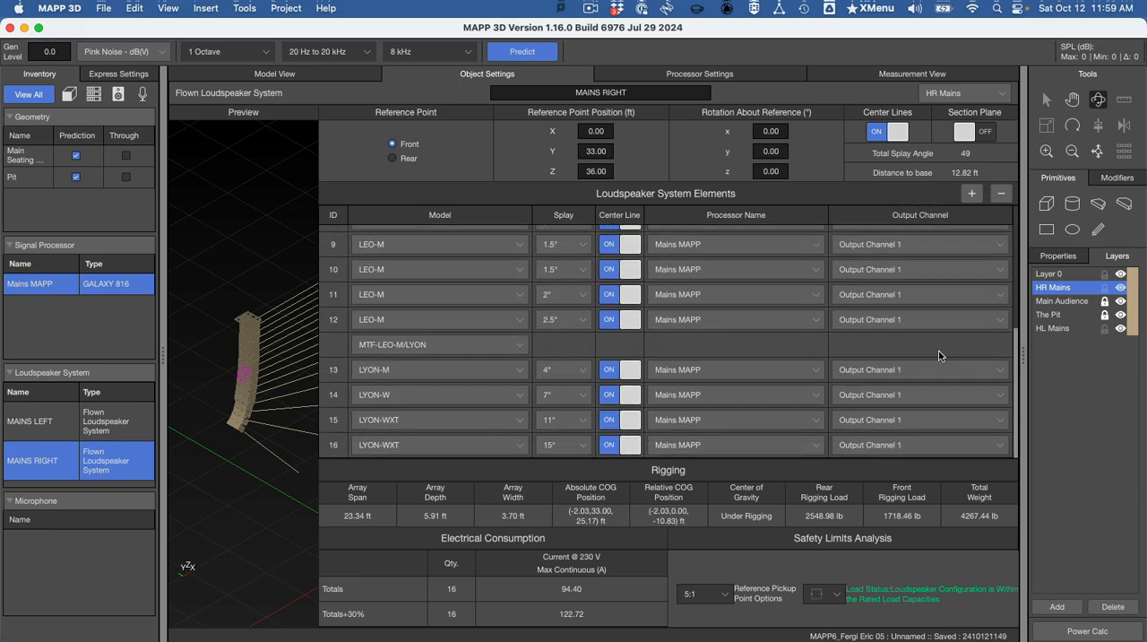
pyautogui.scroll(3, 936, 358)
pyautogui.click(911, 312)
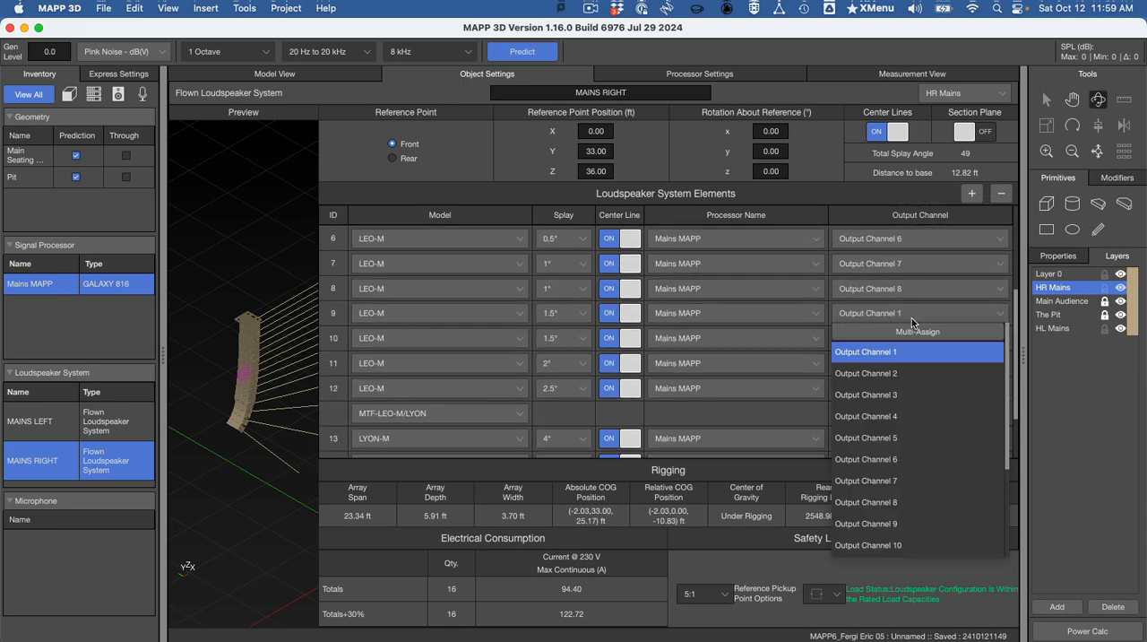
pyautogui.click(893, 533)
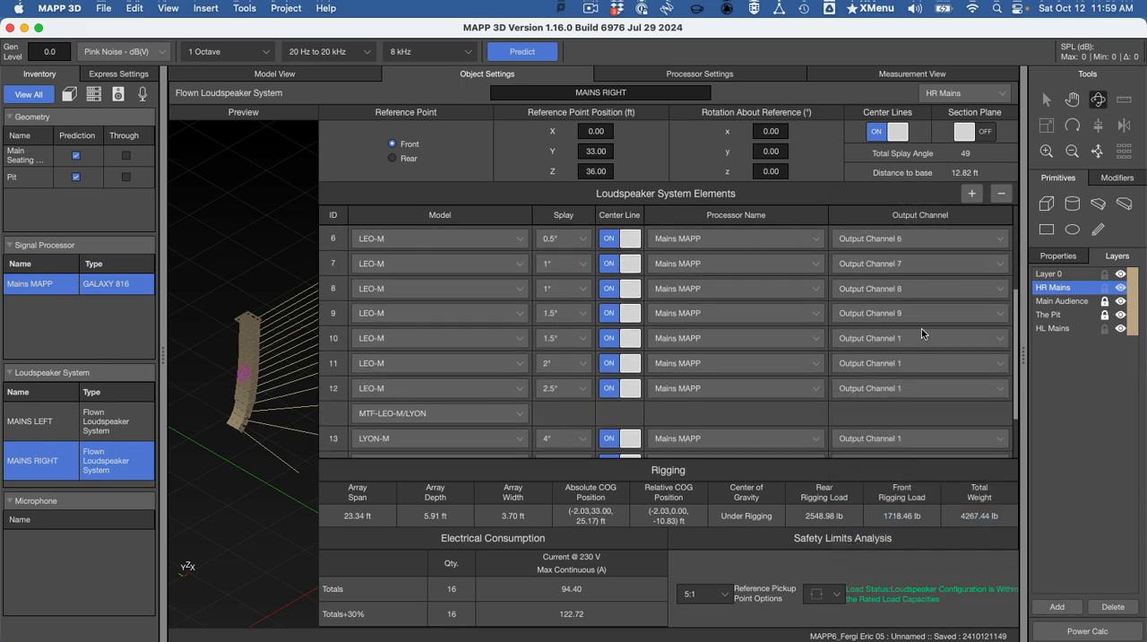
pyautogui.click(920, 334)
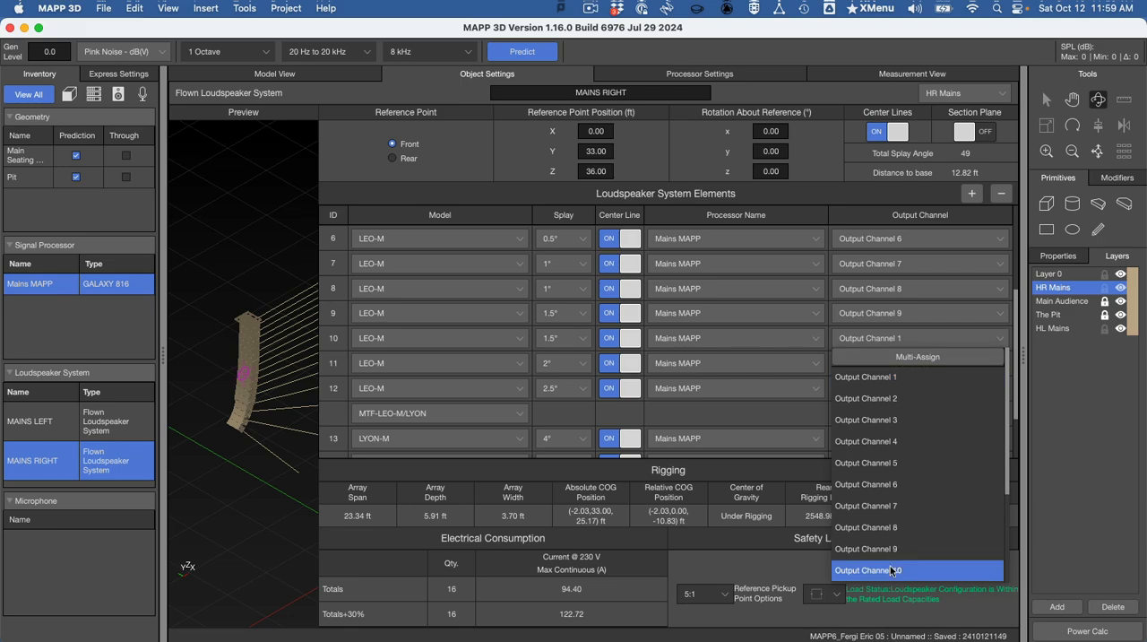
pyautogui.click(893, 570)
# - Assign MAINS RIGHT array elements 11 and 12 to Output Channels 11 and 12 respectively
pyautogui.scroll(-3, 886, 353)
pyautogui.click(899, 318)
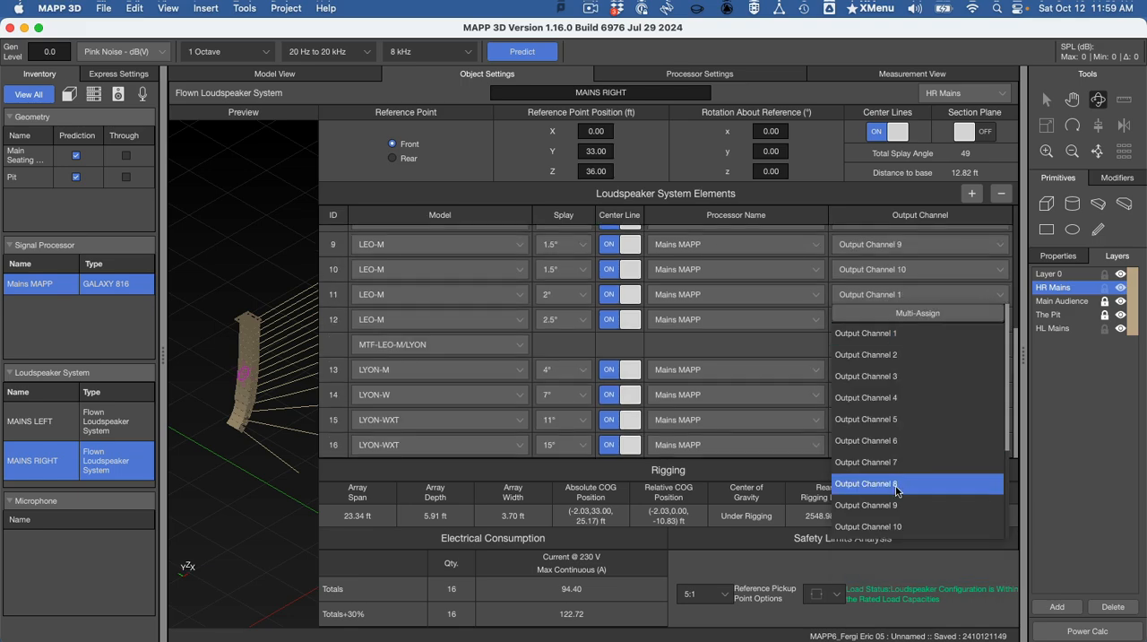
pyautogui.scroll(-3, 912, 430)
pyautogui.click(912, 414)
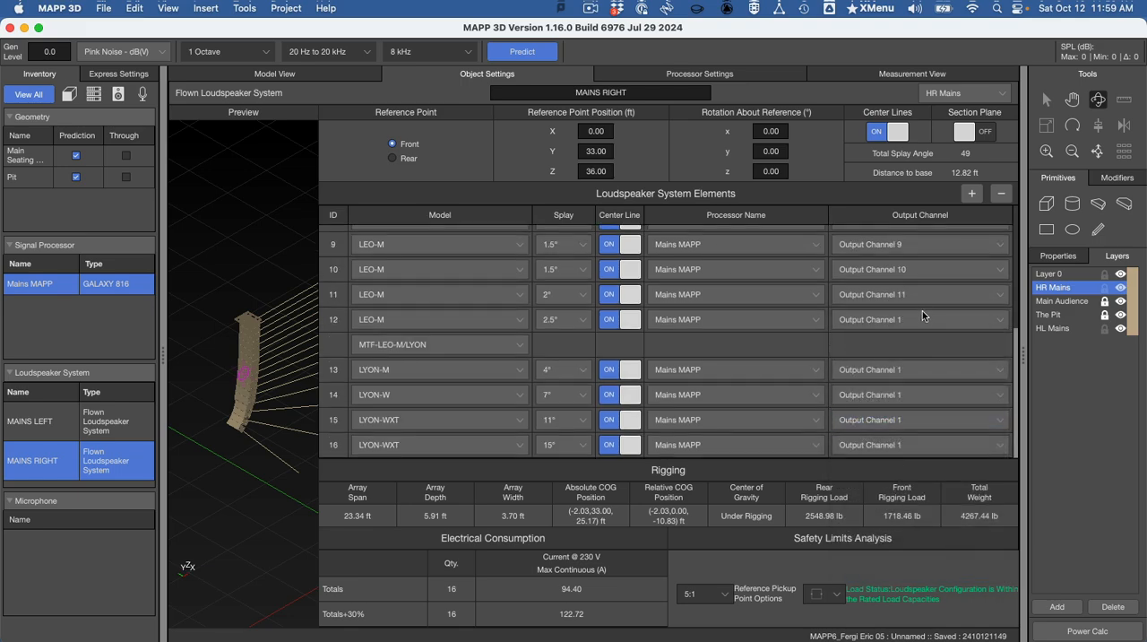
pyautogui.click(922, 314)
pyautogui.scroll(-3, 914, 524)
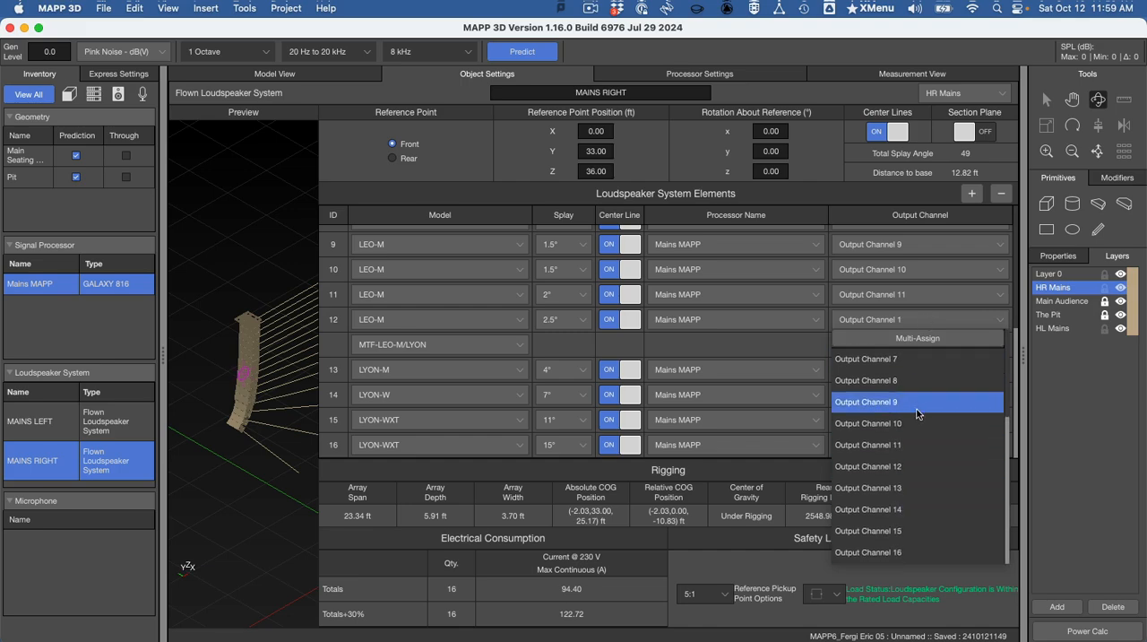
pyautogui.click(924, 466)
# - Assign MAINS RIGHT array elements 13 through 16, the LYON boxes, to Output Channels 13 through 16 respectively
pyautogui.click(925, 370)
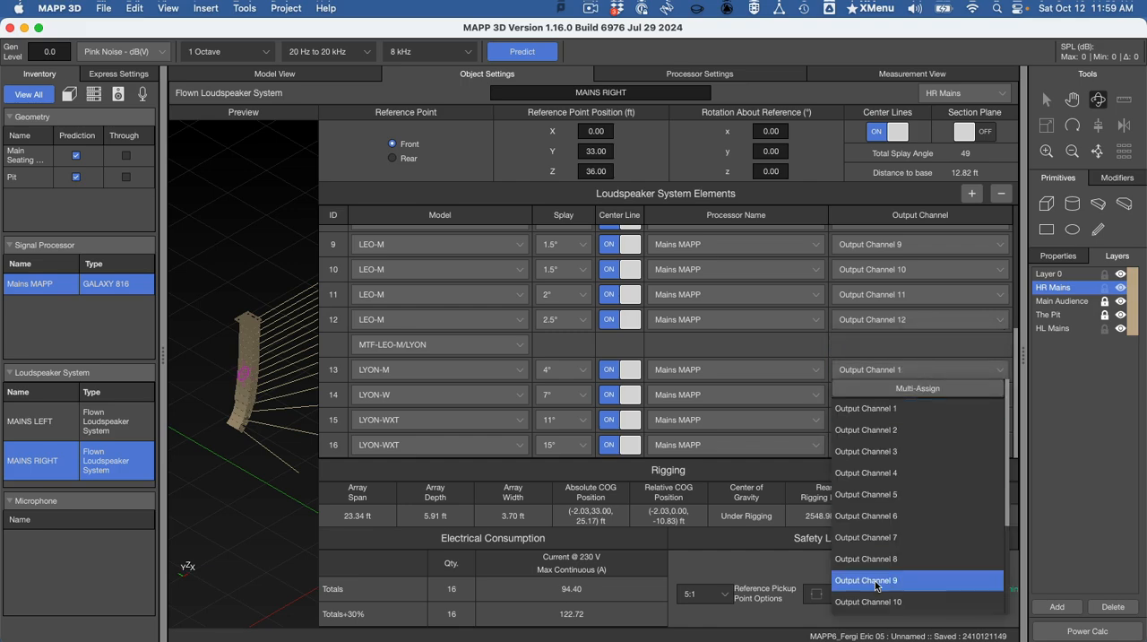
pyautogui.scroll(-3, 881, 601)
pyautogui.click(887, 538)
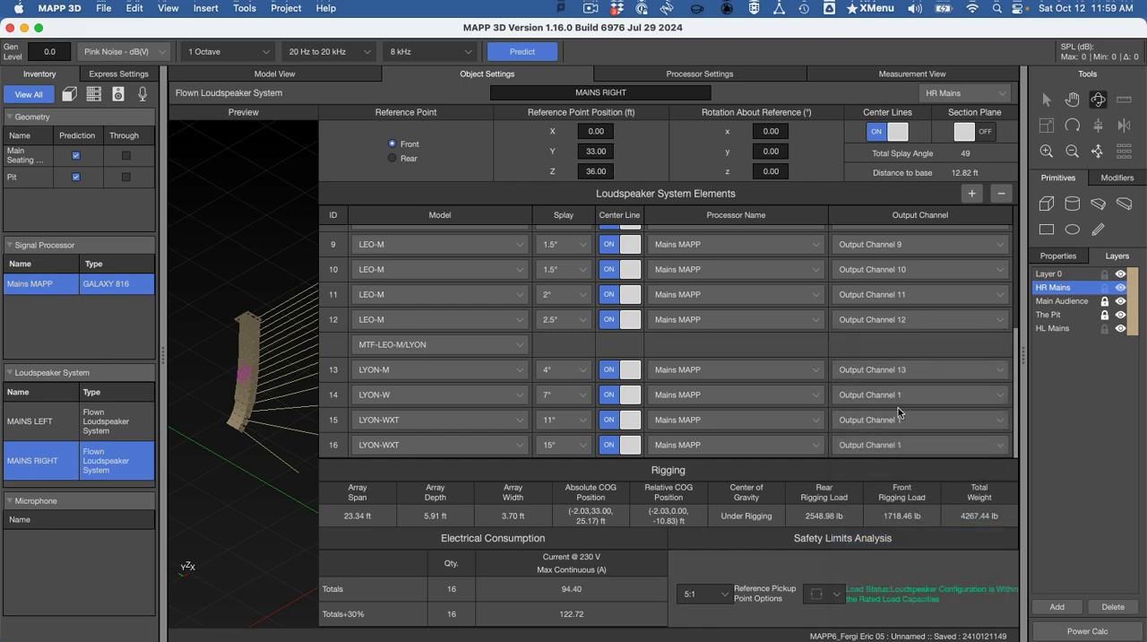
pyautogui.click(896, 395)
pyautogui.scroll(-3, 896, 556)
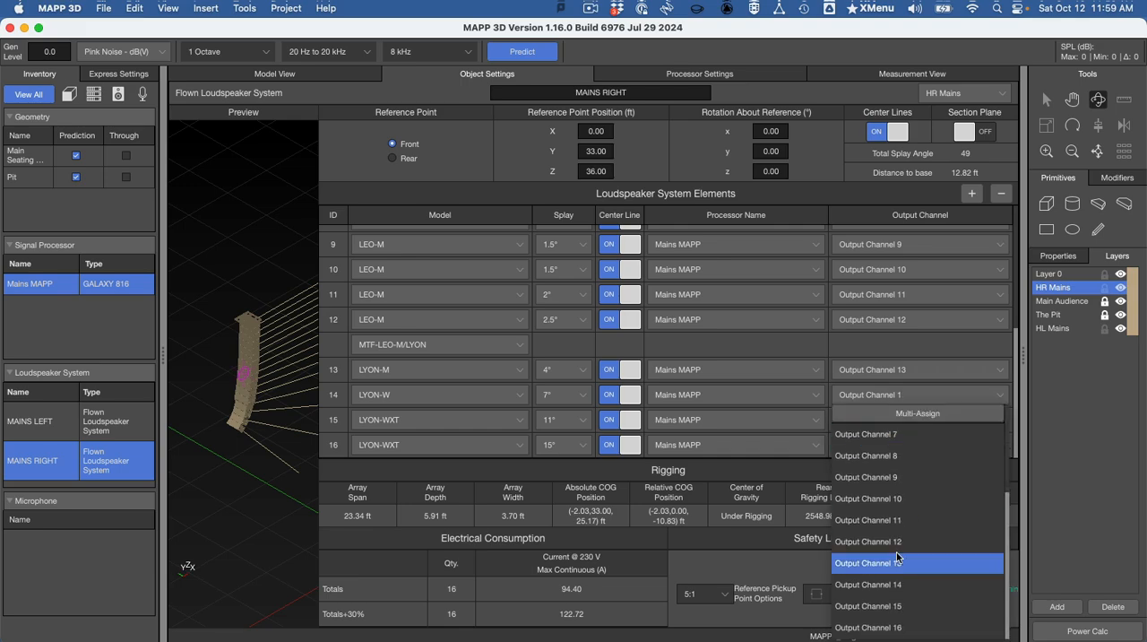
pyautogui.click(912, 582)
pyautogui.click(930, 416)
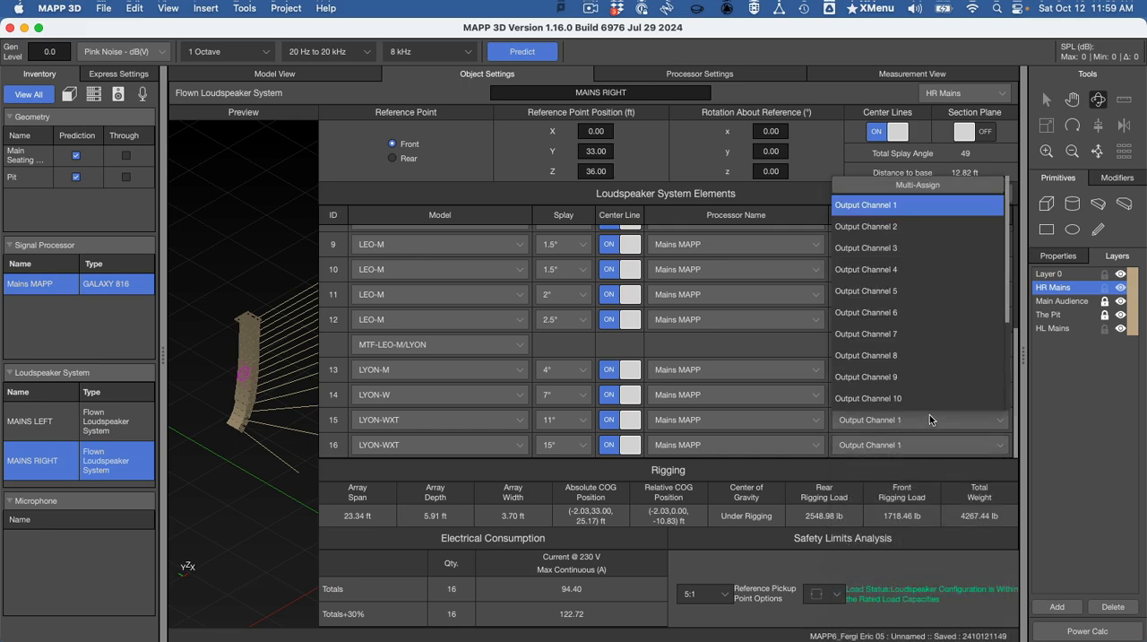
pyautogui.scroll(-3, 928, 341)
pyautogui.click(925, 376)
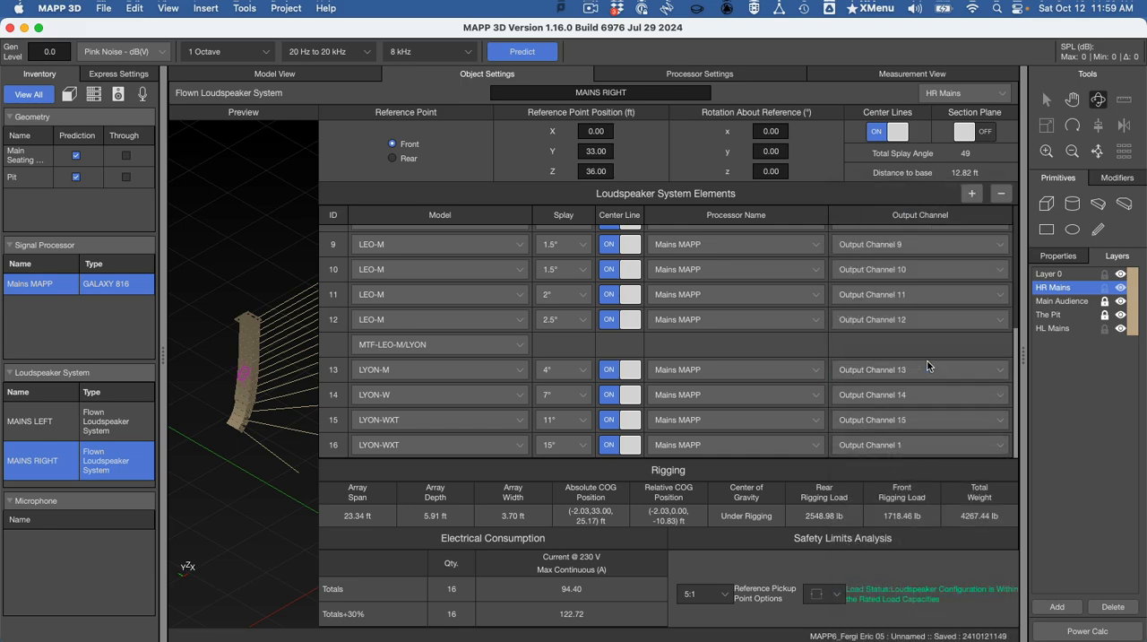
pyautogui.click(928, 437)
pyautogui.scroll(-3, 916, 426)
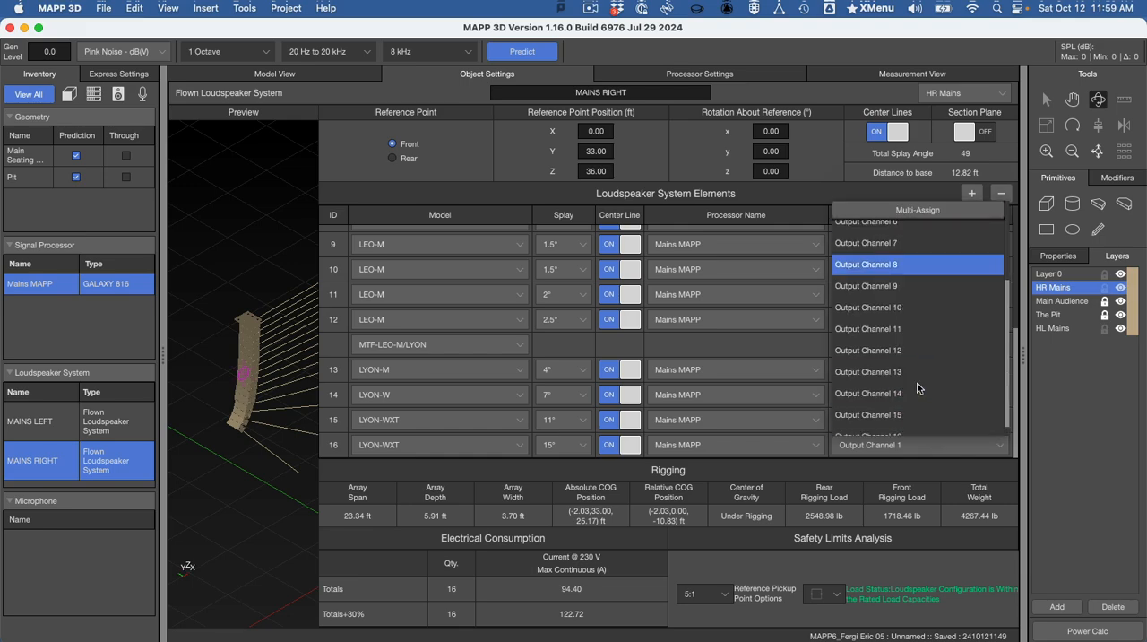
pyautogui.click(912, 423)
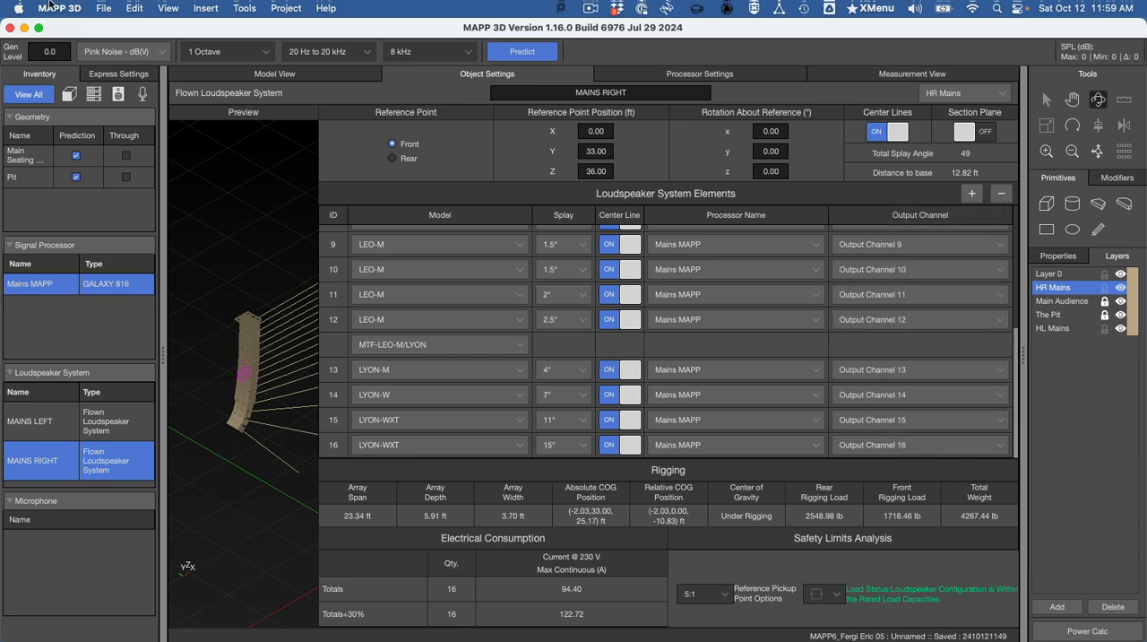
# - Save the project as a new .mapp file, reusing the version 05 file name with its number changed to 06
pyautogui.click(103, 8)
pyautogui.click(143, 109)
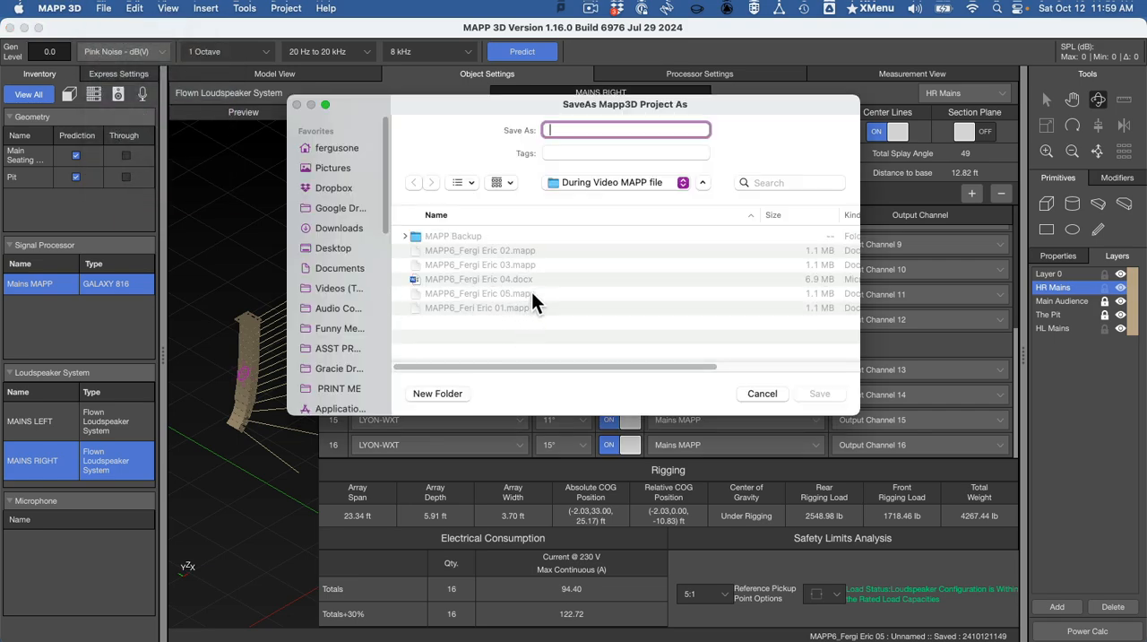
pyautogui.click(531, 294)
pyautogui.click(642, 129)
pyautogui.press('BackSpace')
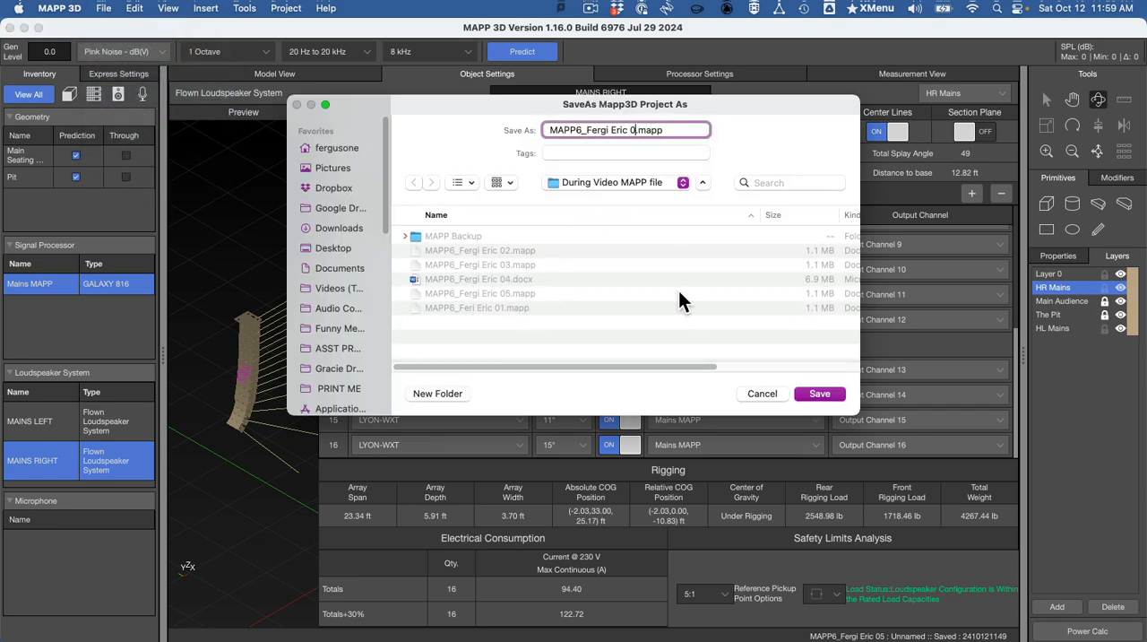
pyautogui.write('6')
pyautogui.press('Return')
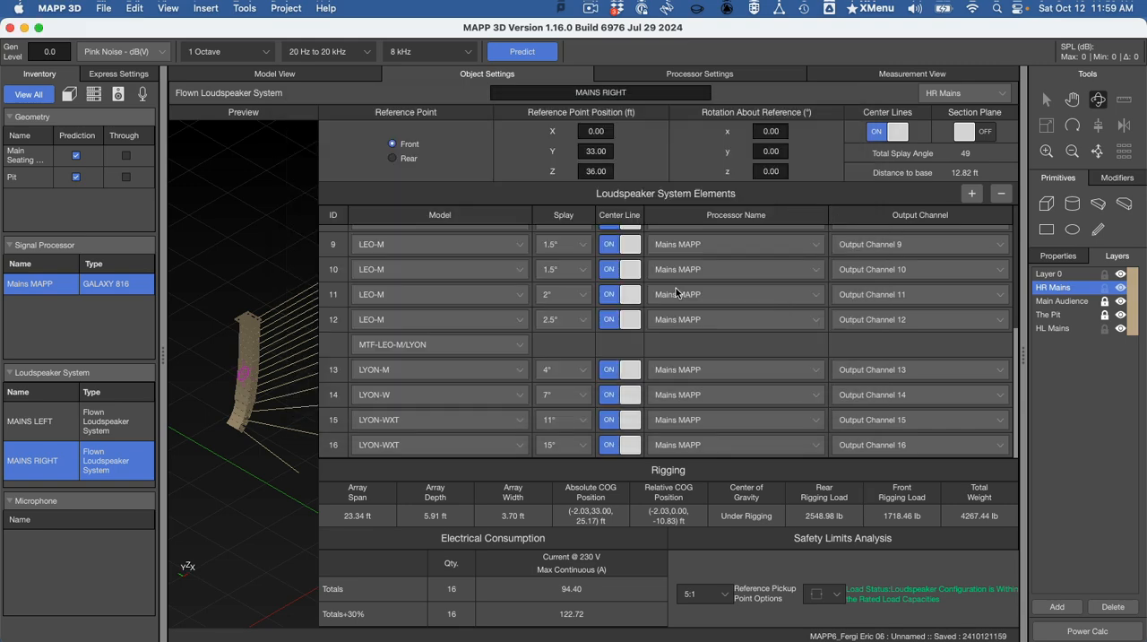